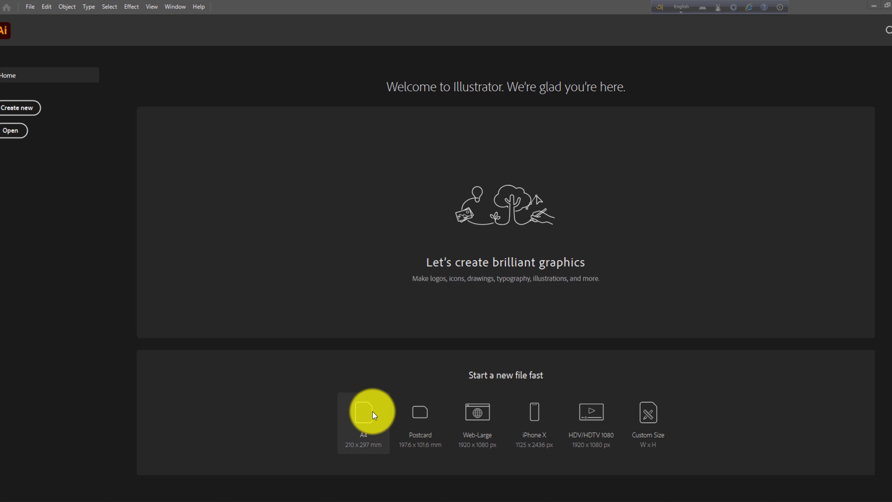
# Step: Create a new blank A4 document and hide its artboard outline
pyautogui.click(368, 423)
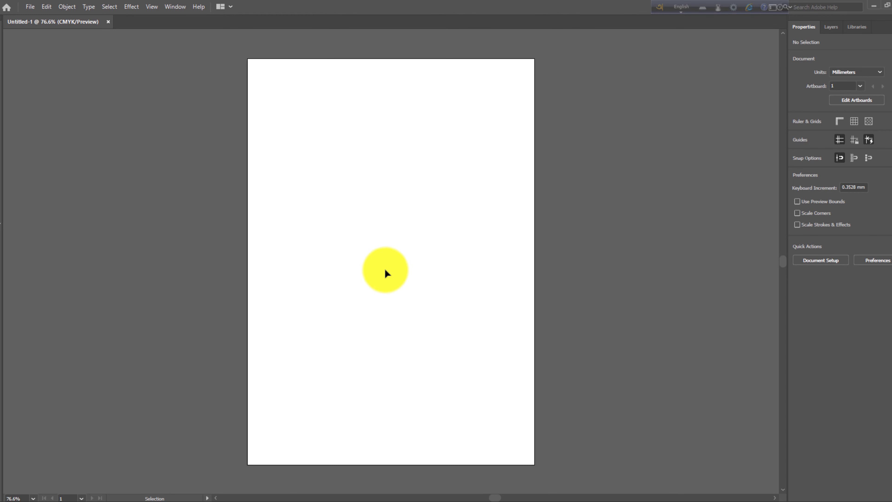
pyautogui.click(152, 6)
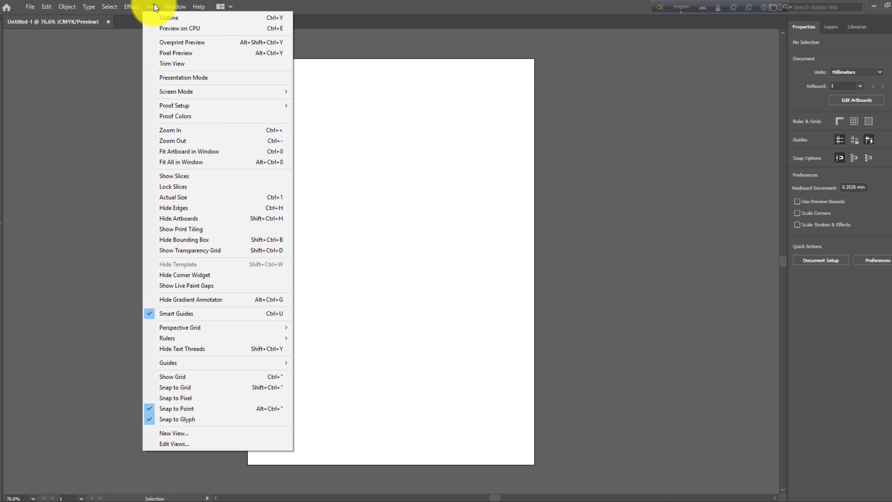
pyautogui.click(121, 52)
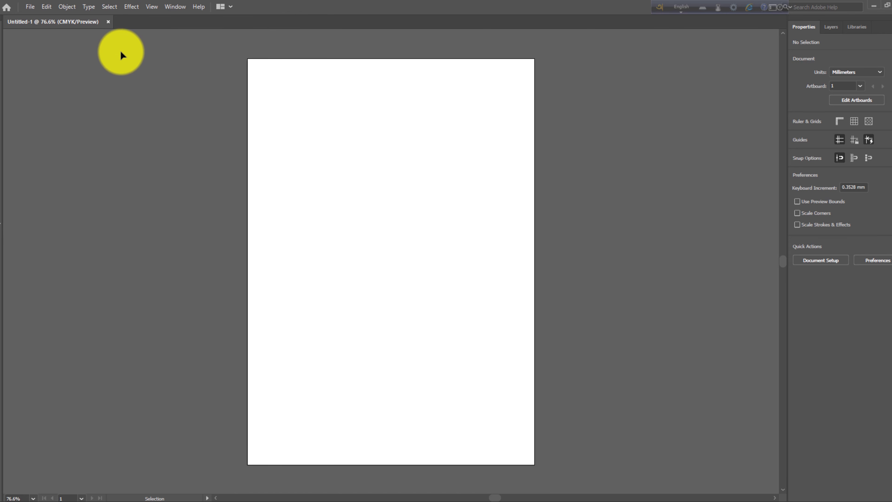
pyautogui.click(151, 9)
pyautogui.click(232, 219)
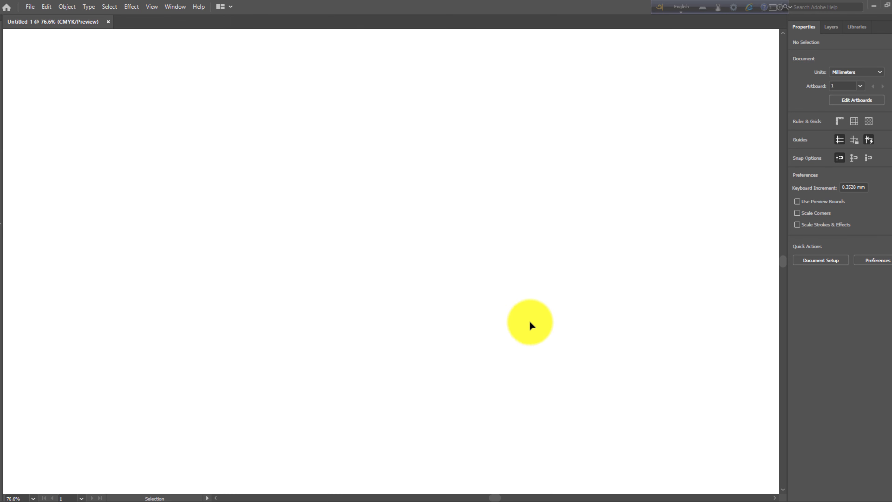
pyautogui.click(3, 81)
# Step: Draw an 88.9 × 50.8 mm rectangle for the card and zoom to 300%
pyautogui.click(292, 234)
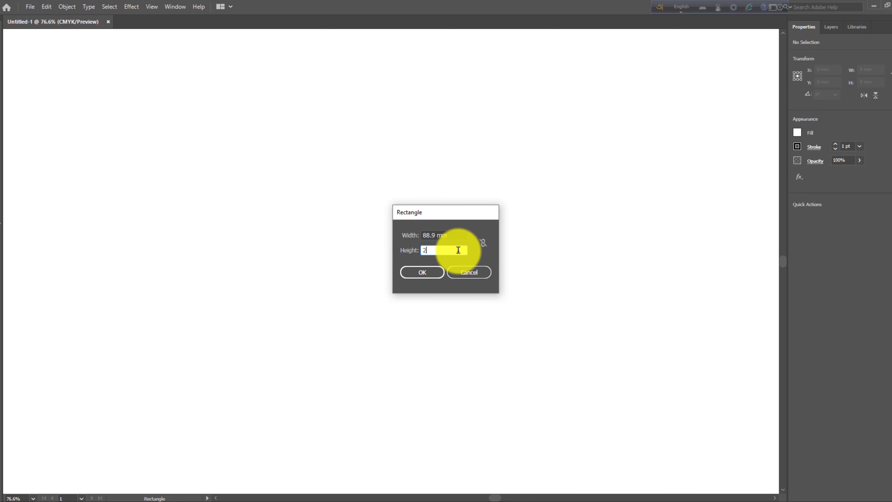
pyautogui.click(422, 272)
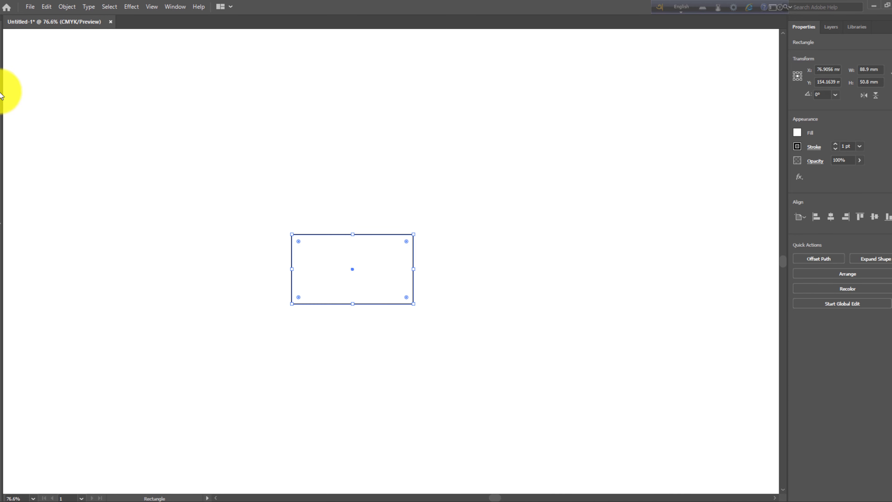
pyautogui.hotkey('ctrl', '=')
pyautogui.hotkey('ctrl', '=')
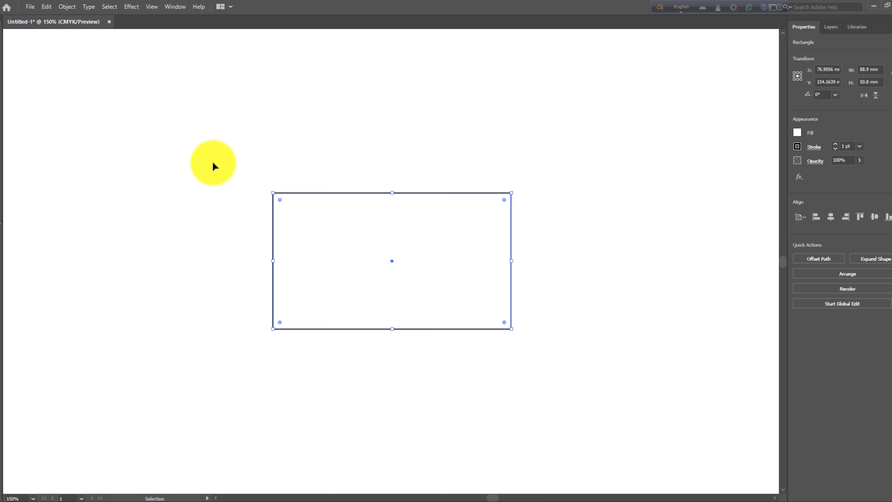
pyautogui.moveTo(3, 208)
pyautogui.mouseDown()
pyautogui.moveTo(430, 263)
pyautogui.moveTo(229, 145)
pyautogui.moveTo(452, 285)
pyautogui.moveTo(236, 201)
pyautogui.moveTo(394, 295)
pyautogui.moveTo(296, 241)
pyautogui.mouseUp()
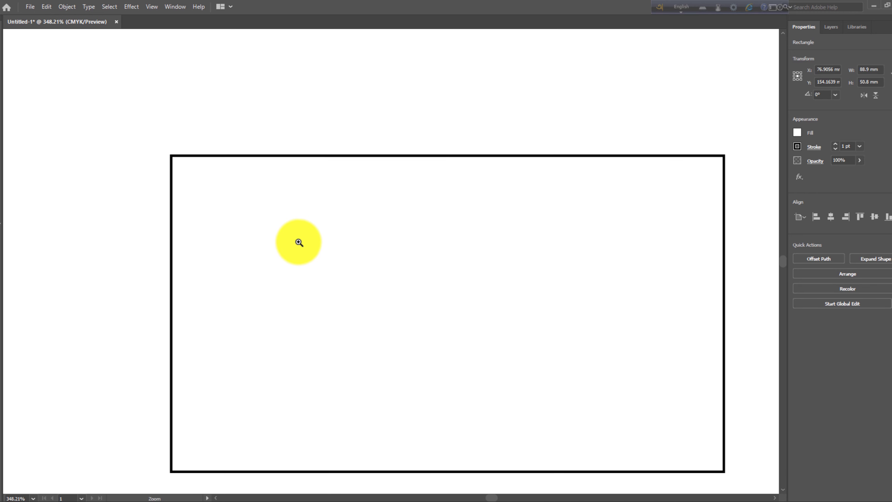
pyautogui.hotkey('ctrl', '-')
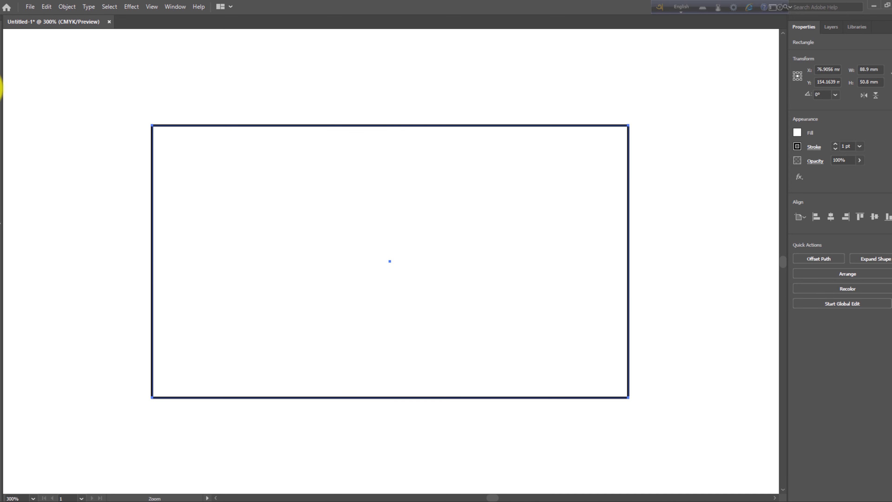
pyautogui.click(116, 254)
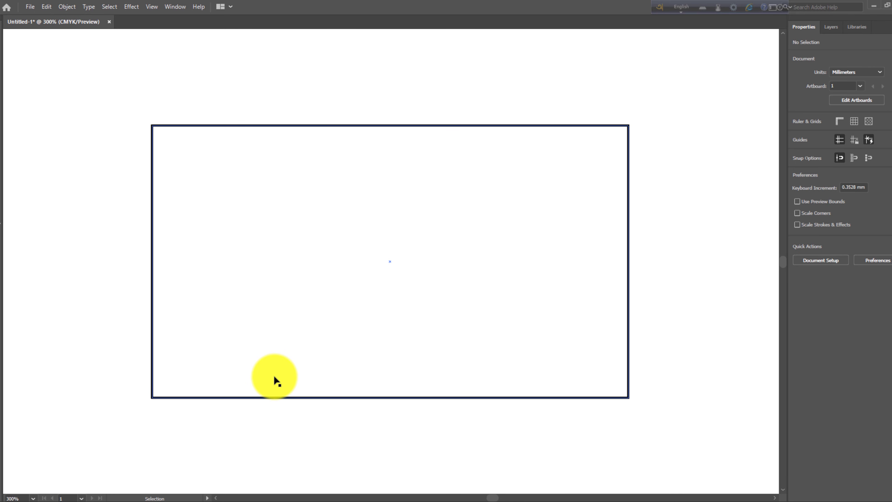
# Step: Trace a slanted four-sided shape over the card's left half with the Pen tool
pyautogui.press('p')
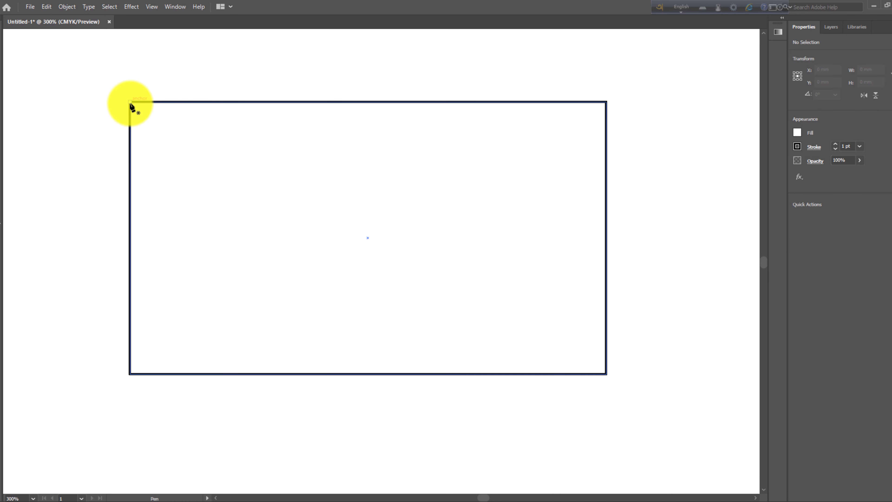
pyautogui.click(131, 103)
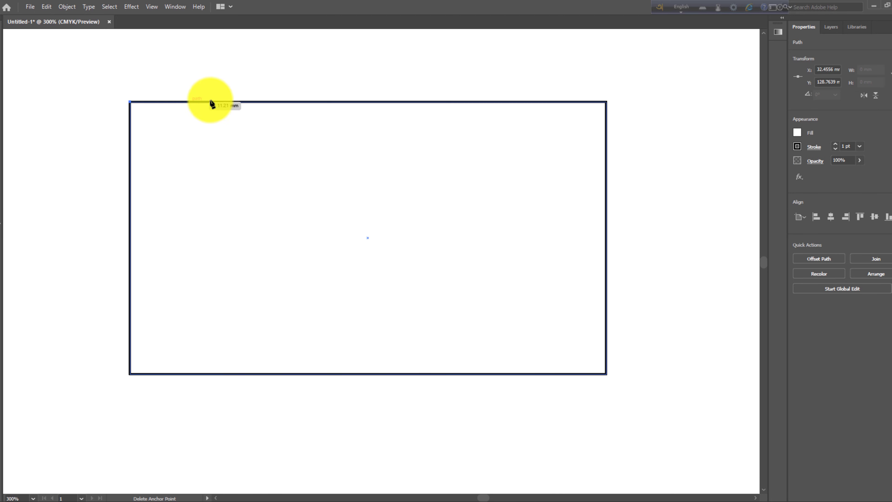
pyautogui.click(371, 102)
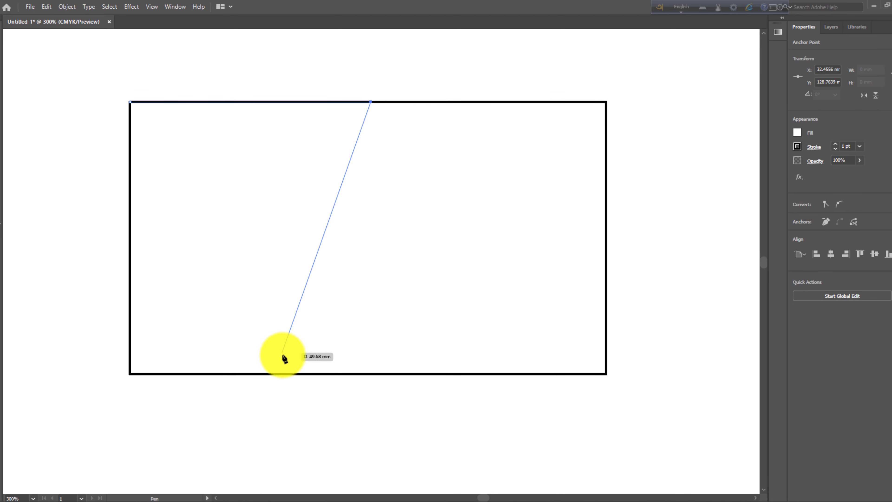
pyautogui.click(310, 373)
pyautogui.click(129, 373)
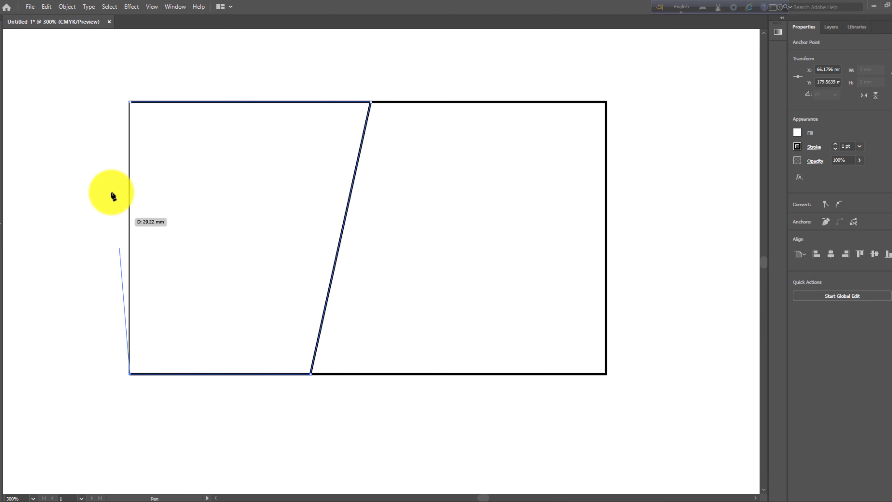
pyautogui.click(129, 104)
pyautogui.press('v')
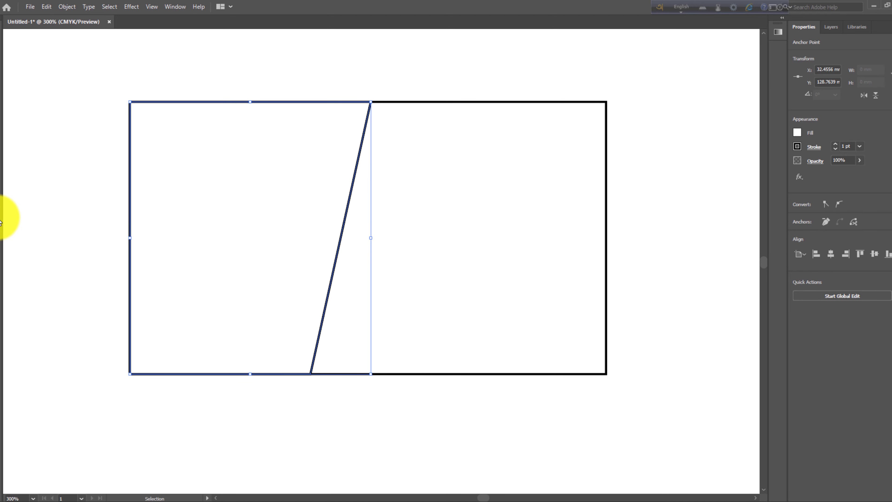
# Step: Make the slanted shape solid black with no stroke
pyautogui.hotkey('shift', 'x')
pyautogui.click(314, 246)
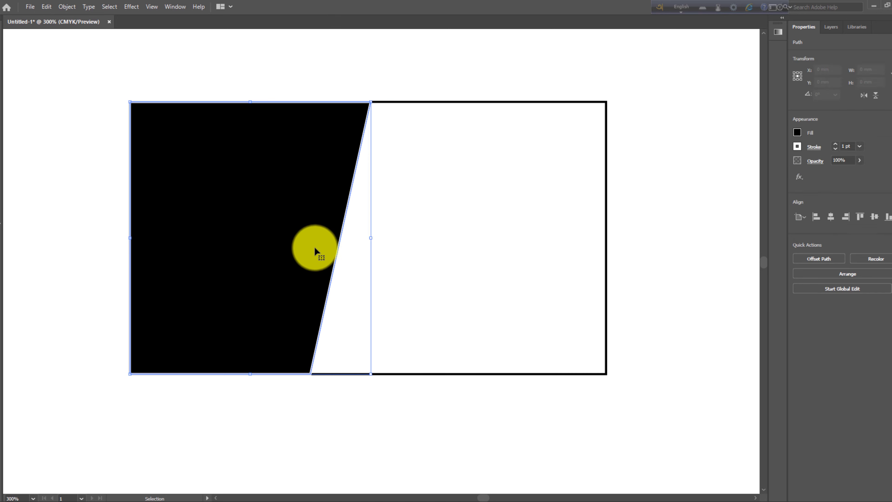
pyautogui.click(76, 214)
pyautogui.click(264, 191)
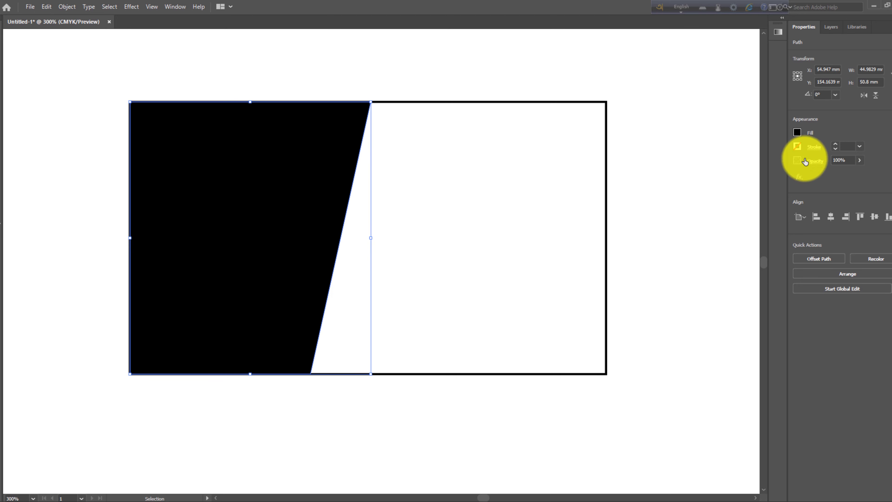
pyautogui.click(685, 190)
# Step: Alt-drag a copy of the black shape onto the card's right side
pyautogui.click(280, 341)
pyautogui.click(109, 373)
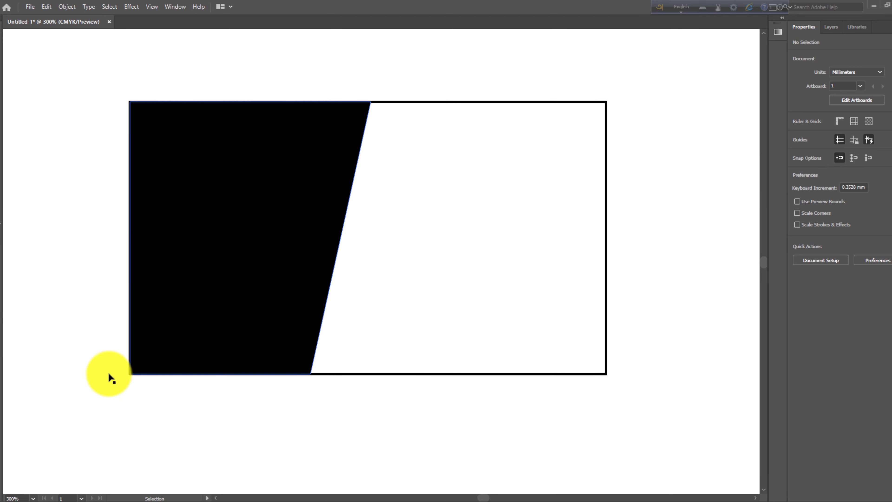
pyautogui.rightClick(268, 176)
pyautogui.click(233, 259)
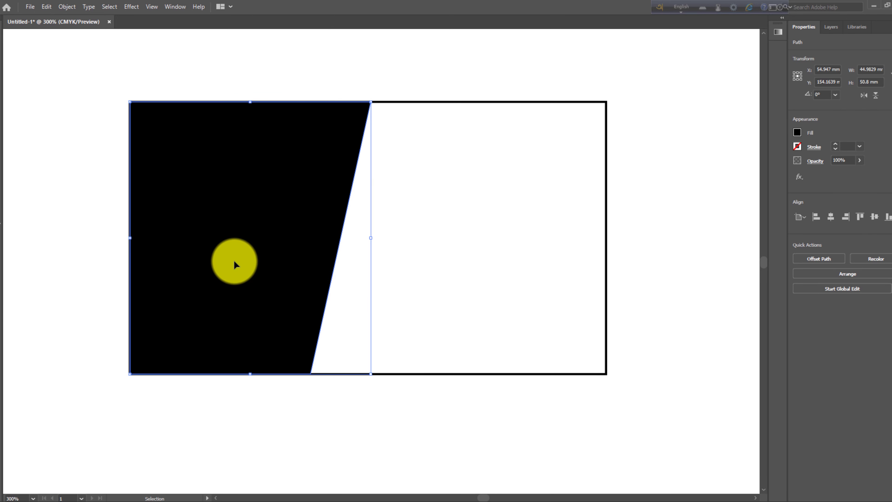
pyautogui.moveTo(234, 259); pyautogui.dragTo(471, 260)
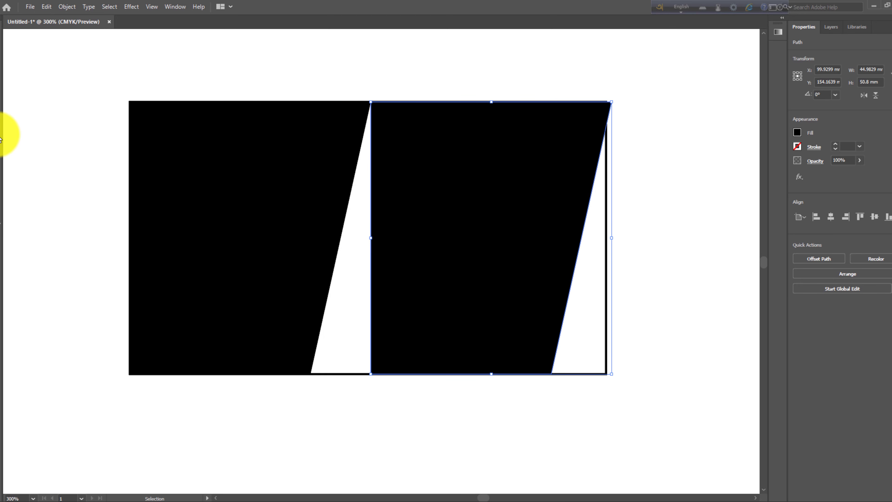
# Step: Reflect the copied black shape across the horizontal axis
pyautogui.doubleClick(2, 118)
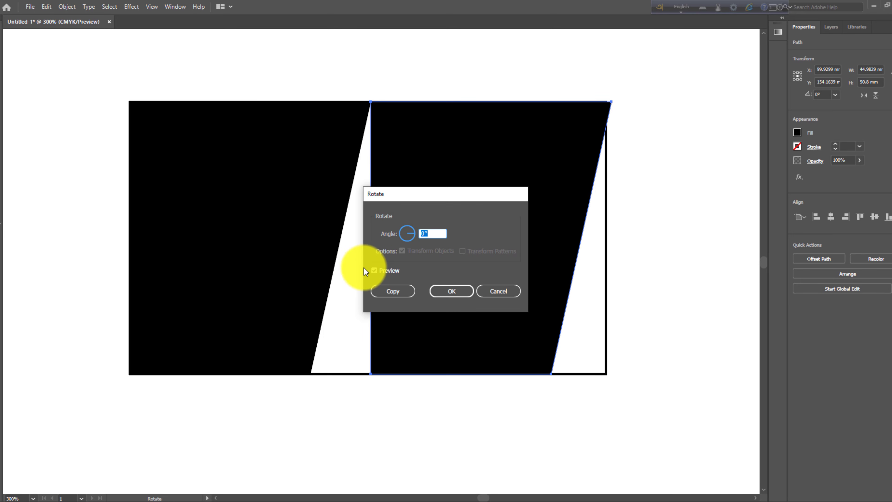
pyautogui.click(497, 291)
pyautogui.click(6, 120)
pyautogui.doubleClick(44, 138)
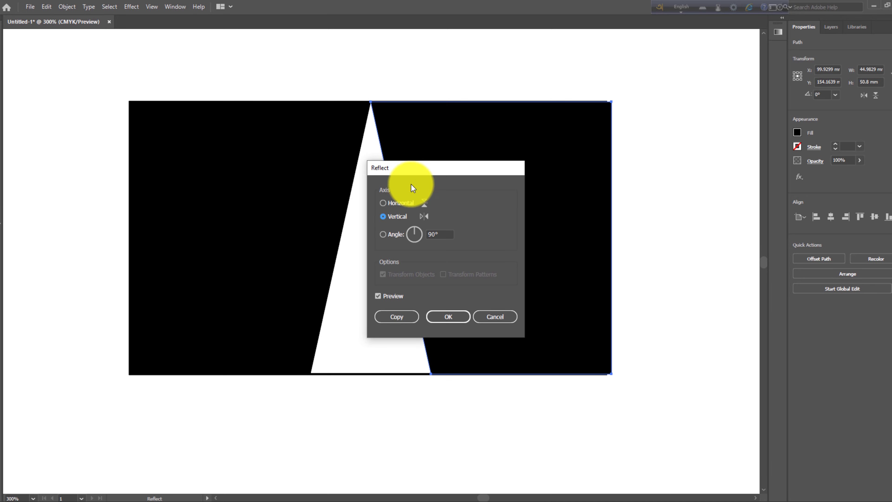
pyautogui.click(436, 318)
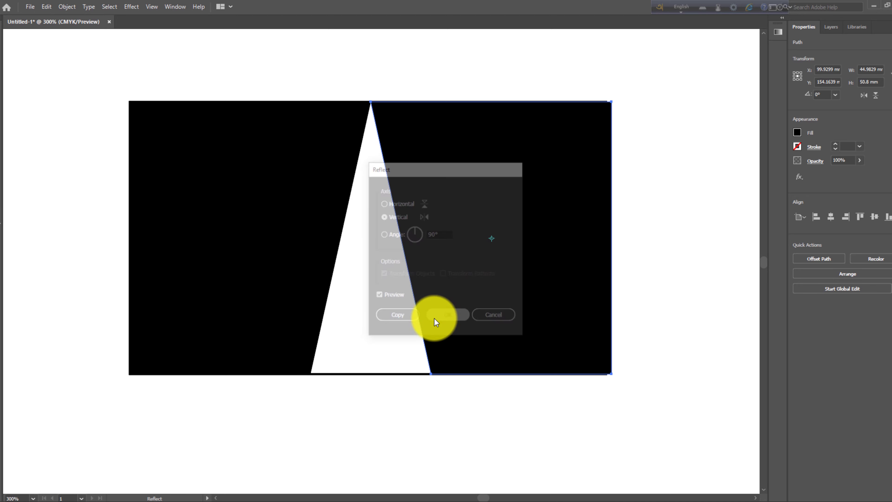
pyautogui.doubleClick(4, 159)
pyautogui.click(397, 203)
pyautogui.click(448, 317)
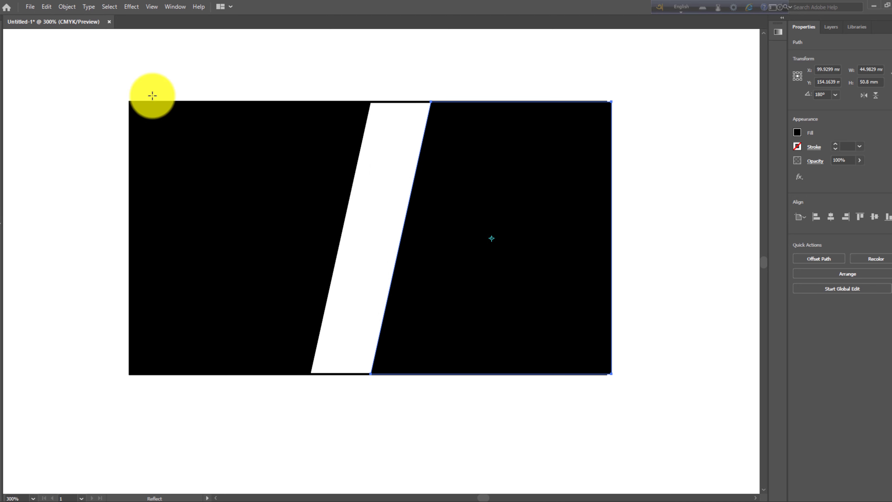
pyautogui.click(5, 34)
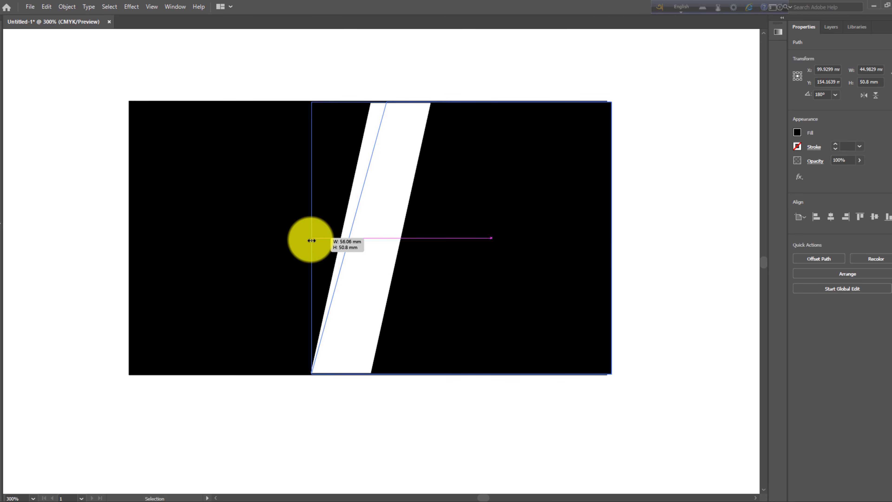
# Step: Move the flipped shape left and nudge its top anchor to leave a thin white stripe
pyautogui.moveTo(370, 239); pyautogui.dragTo(309, 240)
pyautogui.press('a')
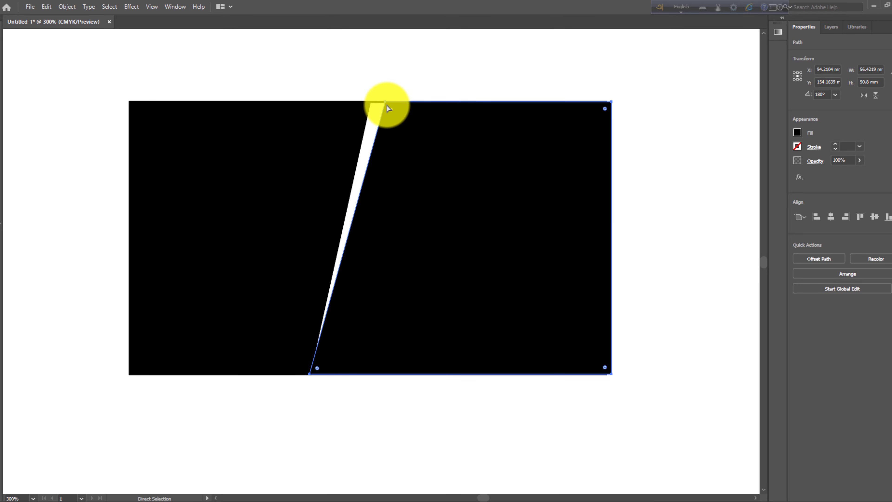
pyautogui.click(385, 102)
pyautogui.press('Left')
pyautogui.press('Left')
pyautogui.click(310, 374)
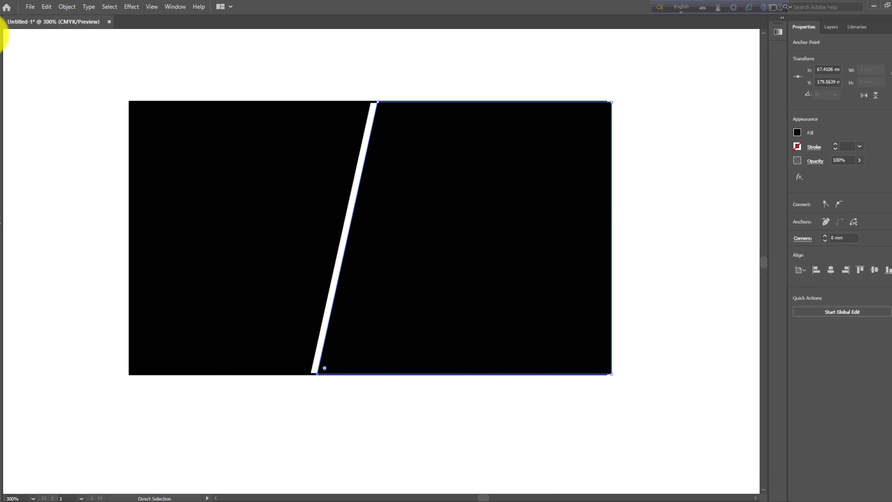
pyautogui.press('v')
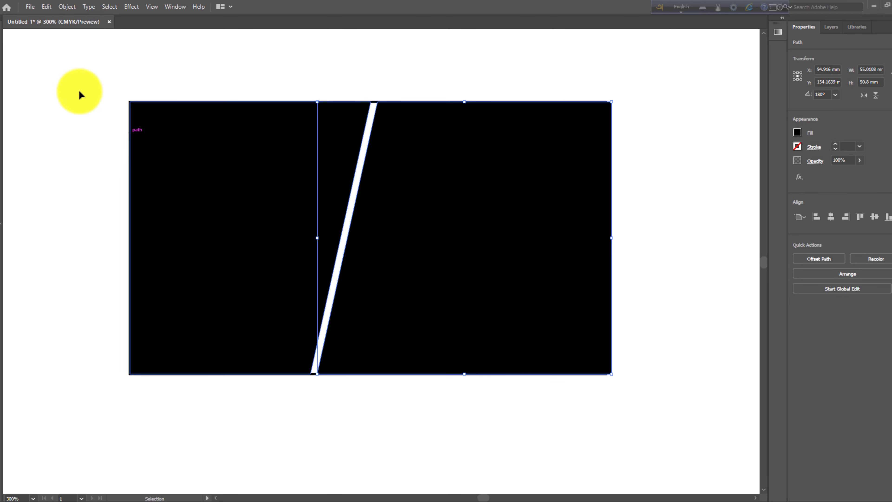
# Step: Paste a copy behind with a dark gray fill, then undo it
pyautogui.click(46, 8)
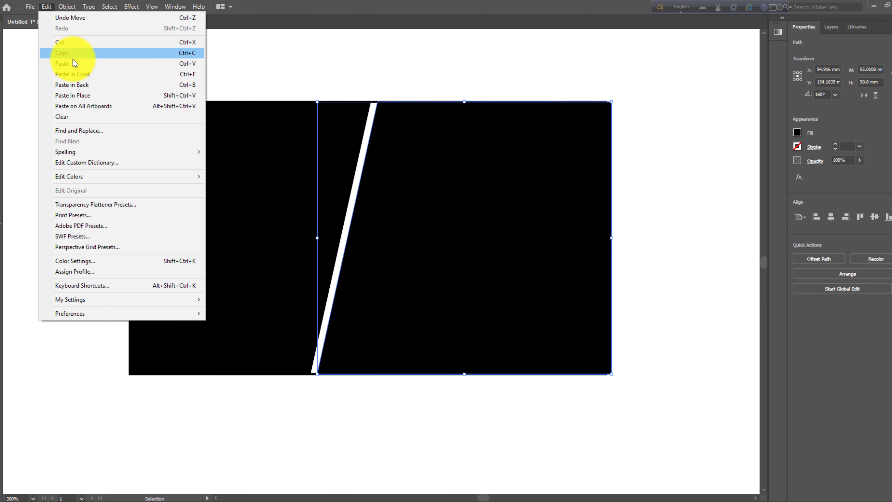
pyautogui.click(87, 85)
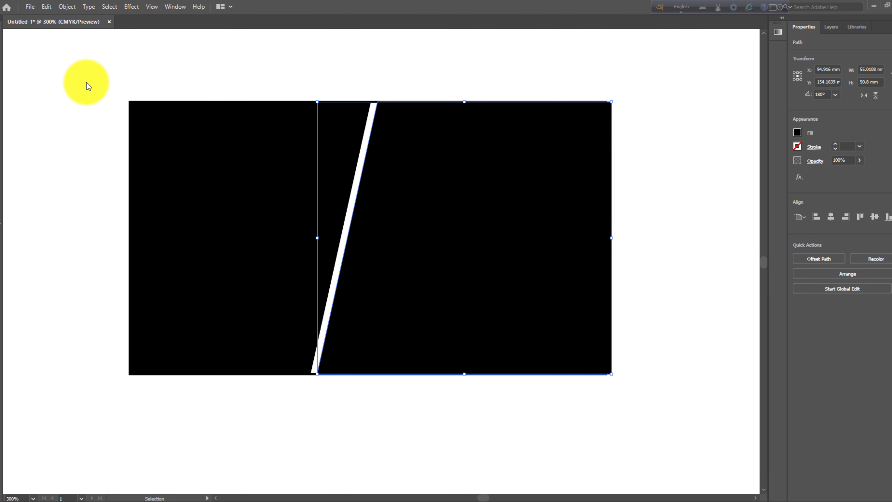
pyautogui.doubleClick(1, 232)
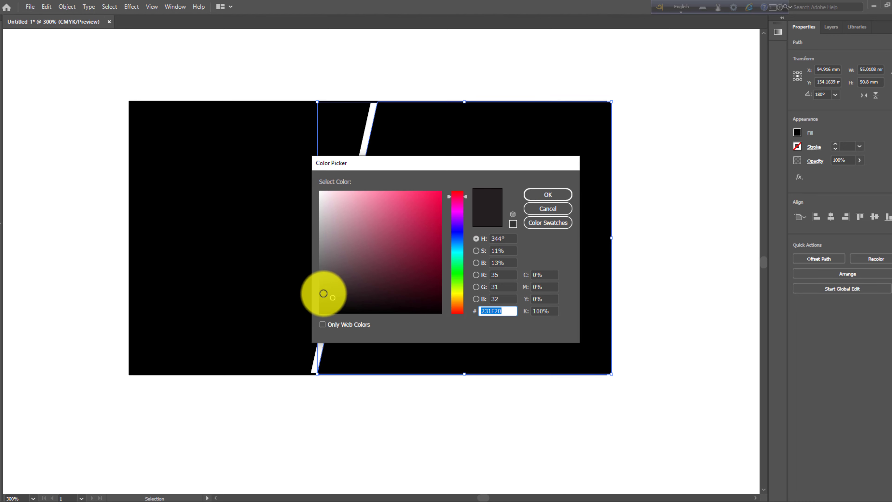
pyautogui.click(562, 193)
pyautogui.press('Left')
pyautogui.press('Left')
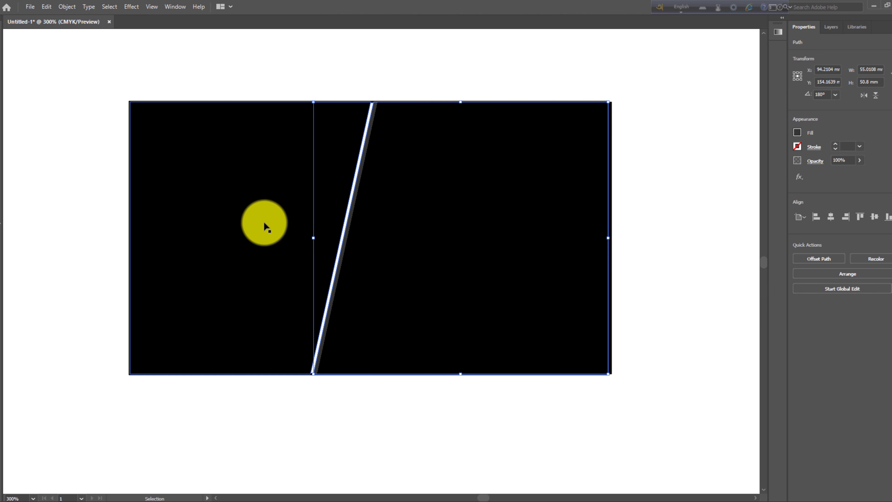
pyautogui.hotkey('ctrl', 'z')
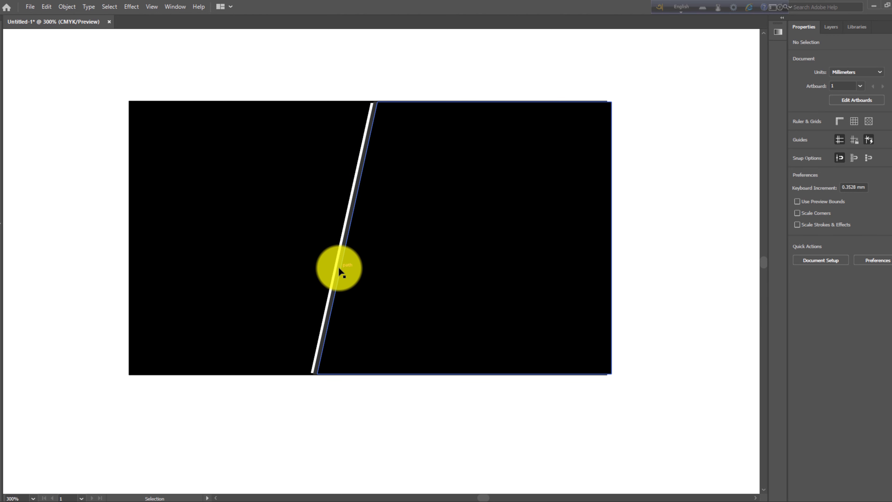
pyautogui.hotkey('ctrl', 'z')
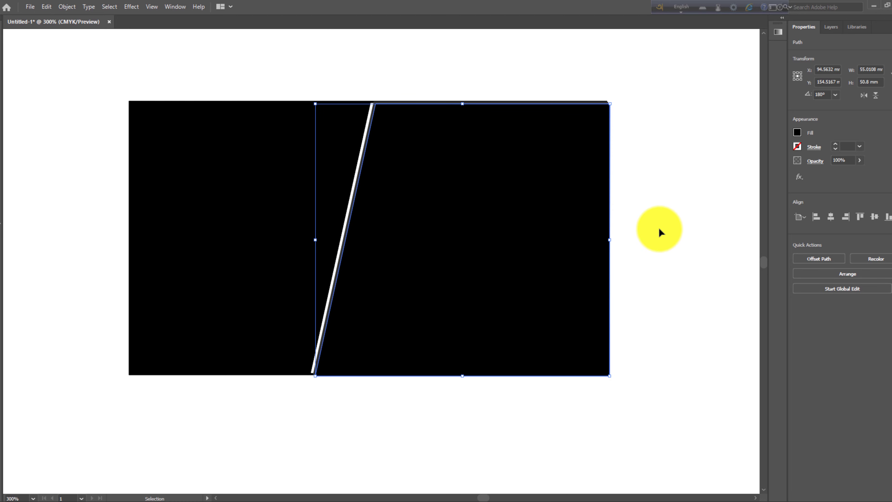
# Step: Nudge the right black panel left to the stripe and widen the left panel toward it
pyautogui.press('Left')
pyautogui.click(660, 229)
pyautogui.press('a')
pyautogui.click(460, 320)
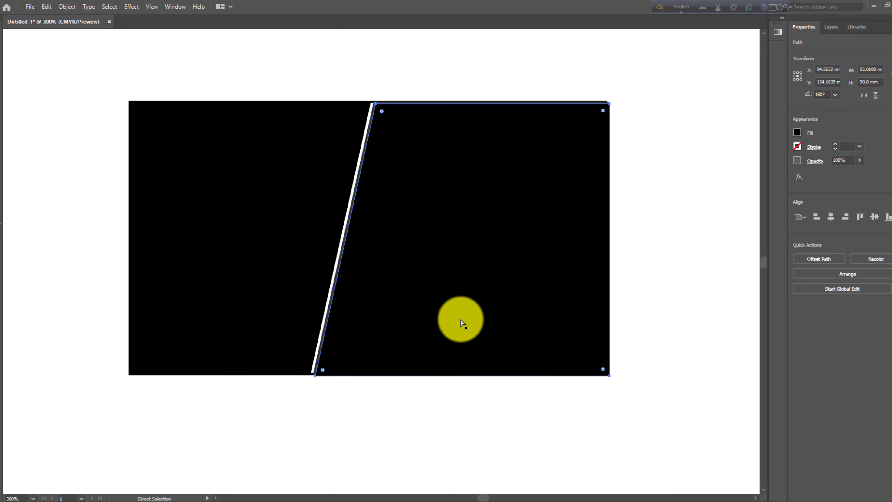
pyautogui.press('v')
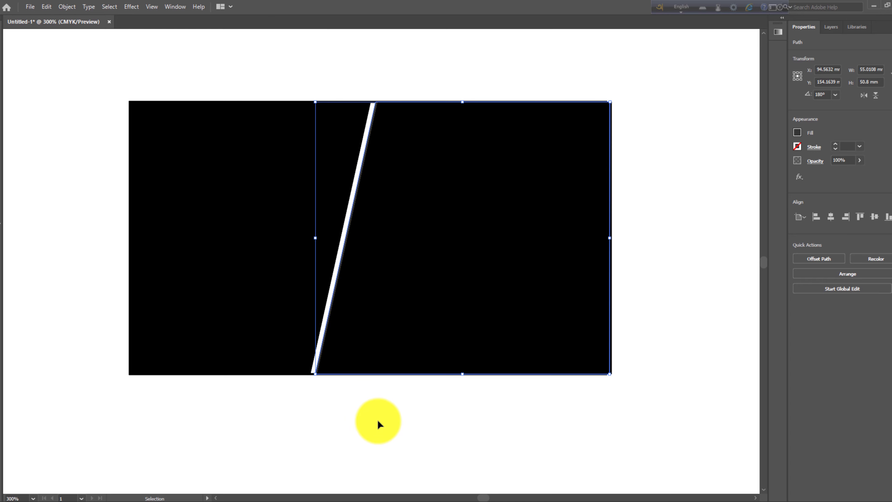
pyautogui.press('Left')
pyautogui.click(376, 418)
pyautogui.click(332, 253)
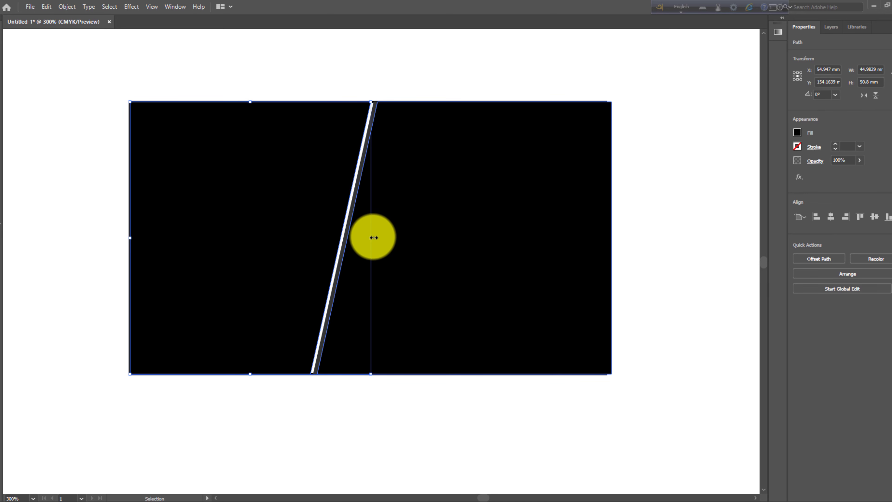
pyautogui.moveTo(372, 238); pyautogui.dragTo(368, 240)
# Step: Turn the left panel white and trim the right black panel's width and top edge
pyautogui.hotkey('shift', 'x')
pyautogui.scroll(1, 583, 268)
pyautogui.click(583, 268)
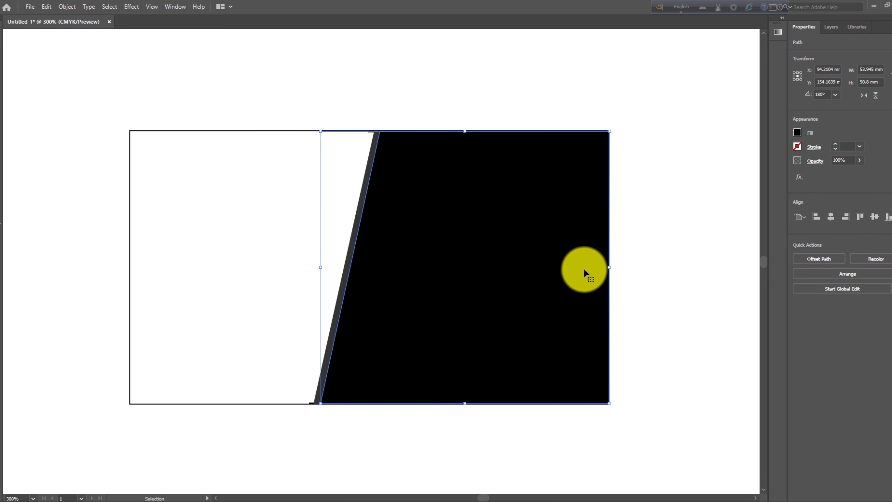
pyautogui.moveTo(611, 269); pyautogui.dragTo(606, 268)
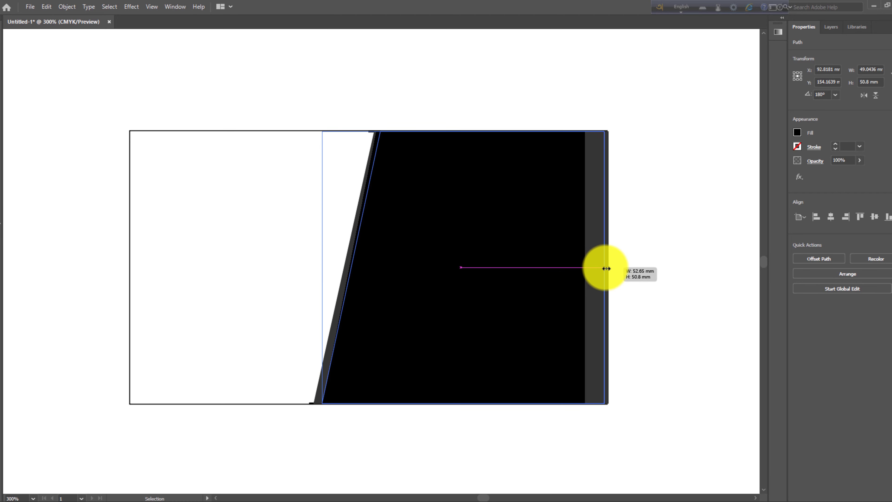
pyautogui.click(645, 262)
pyautogui.click(598, 263)
pyautogui.moveTo(465, 131); pyautogui.dragTo(466, 134)
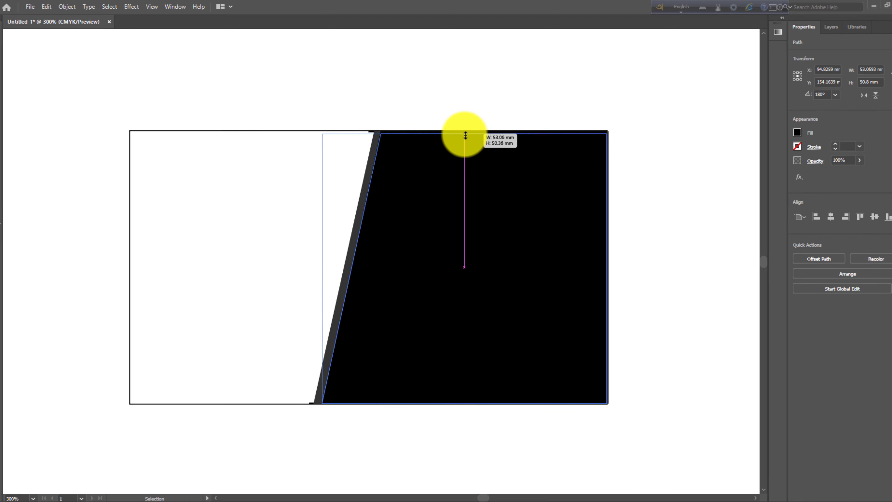
pyautogui.click(464, 102)
# Step: Bring the white left panel one step forward in the stacking order
pyautogui.click(279, 211)
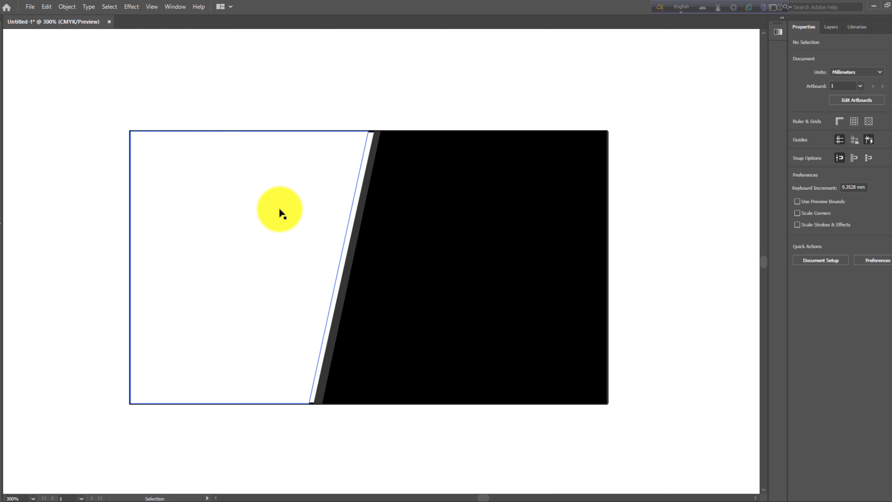
pyautogui.rightClick(279, 209)
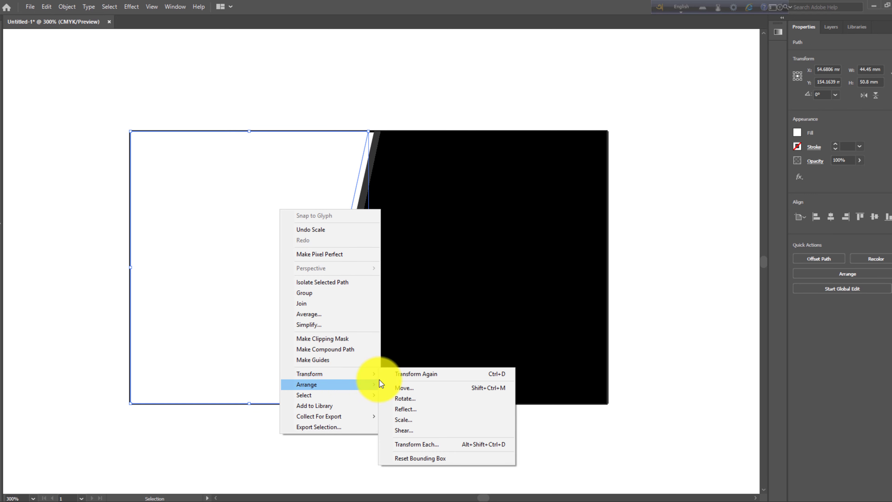
pyautogui.moveTo(307, 384)
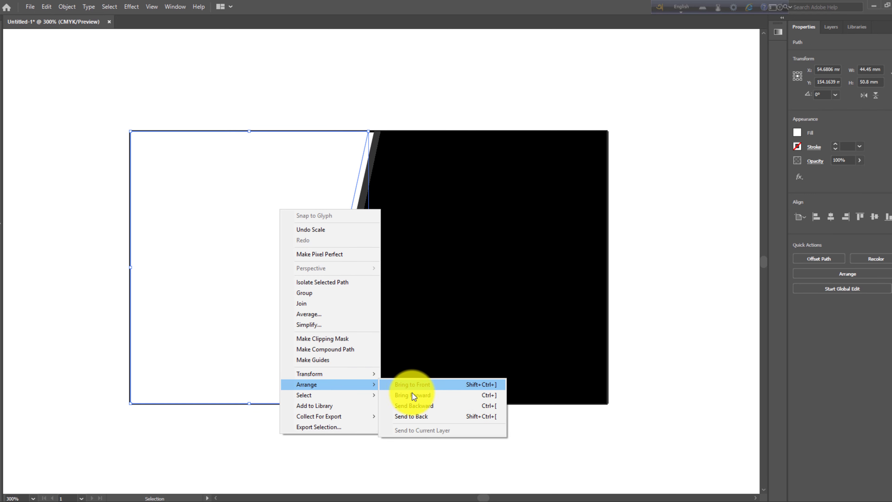
pyautogui.click(413, 394)
pyautogui.click(388, 445)
pyautogui.click(319, 392)
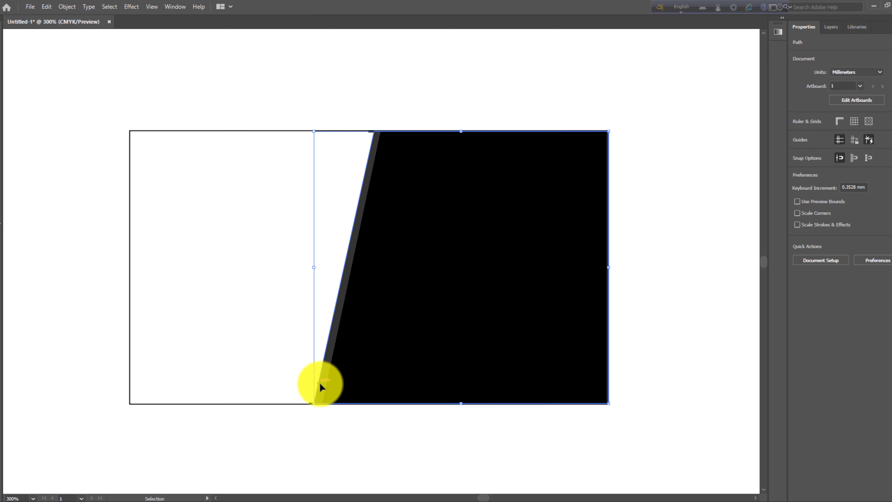
pyautogui.rightClick(319, 383)
pyautogui.click(479, 344)
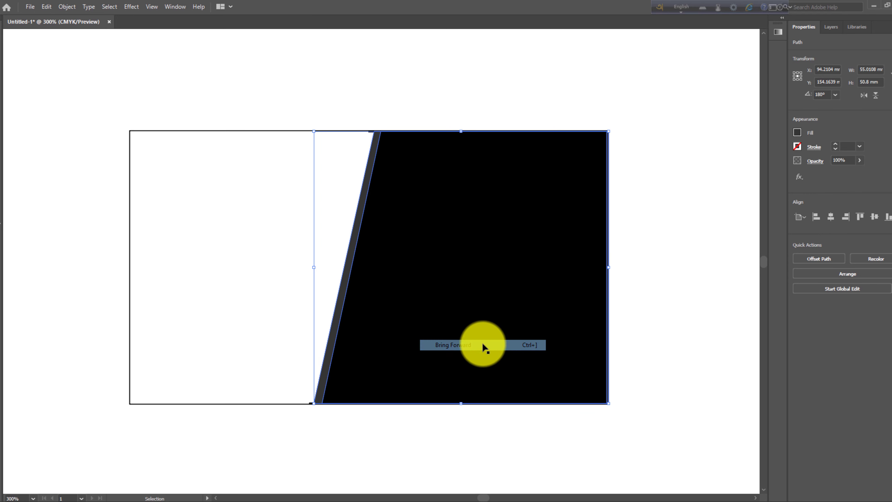
pyautogui.click(403, 453)
# Step: Draw a green 88.9 × 7.1982 mm bar across the card's top edge
pyautogui.press('m')
pyautogui.moveTo(130, 131)
pyautogui.mouseDown()
pyautogui.moveTo(563, 156)
pyautogui.moveTo(606, 170)
pyautogui.mouseUp()
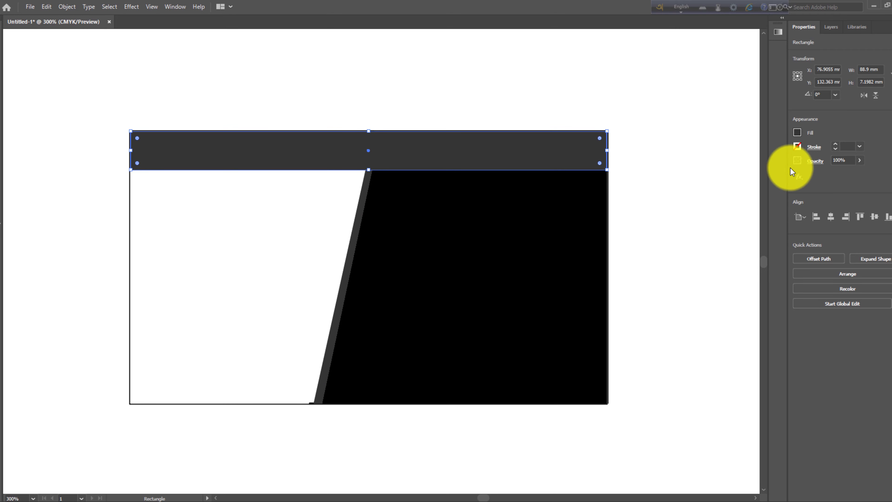
pyautogui.click(797, 133)
pyautogui.click(732, 173)
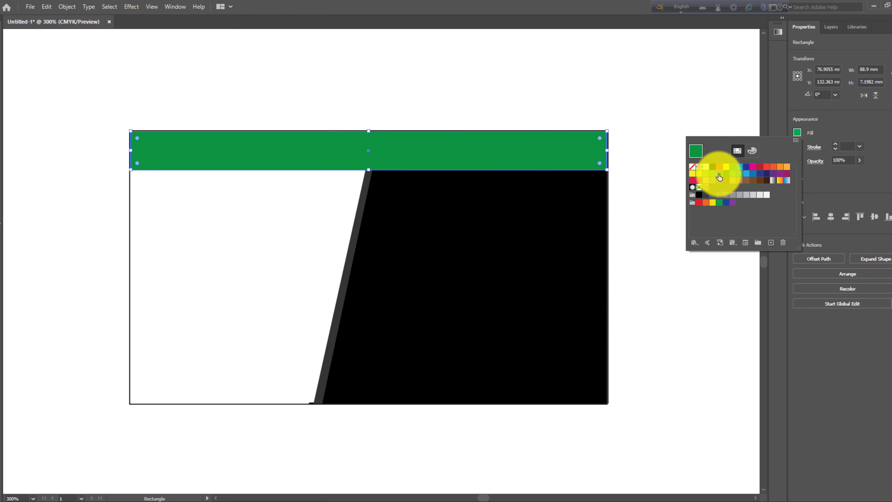
pyautogui.click(55, 88)
# Step: Stretch the green bar to the card's right edge and deepen it over the white side
pyautogui.click(448, 273)
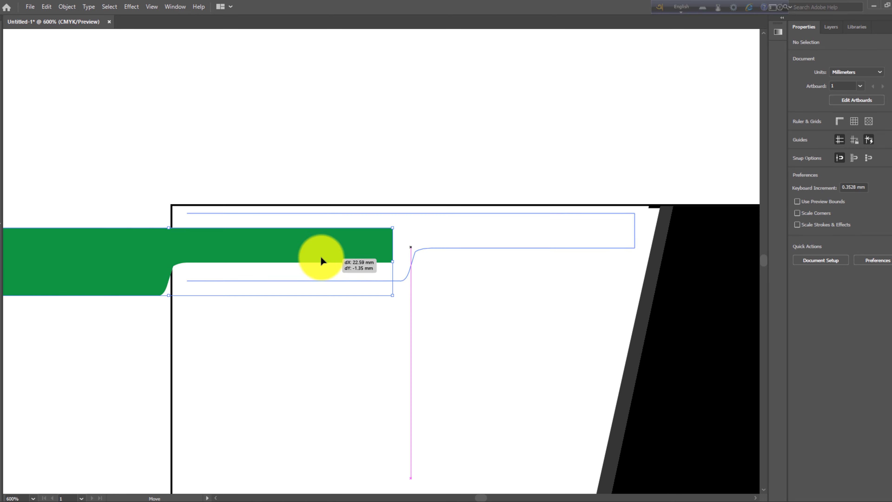
pyautogui.moveTo(320, 255); pyautogui.dragTo(309, 250)
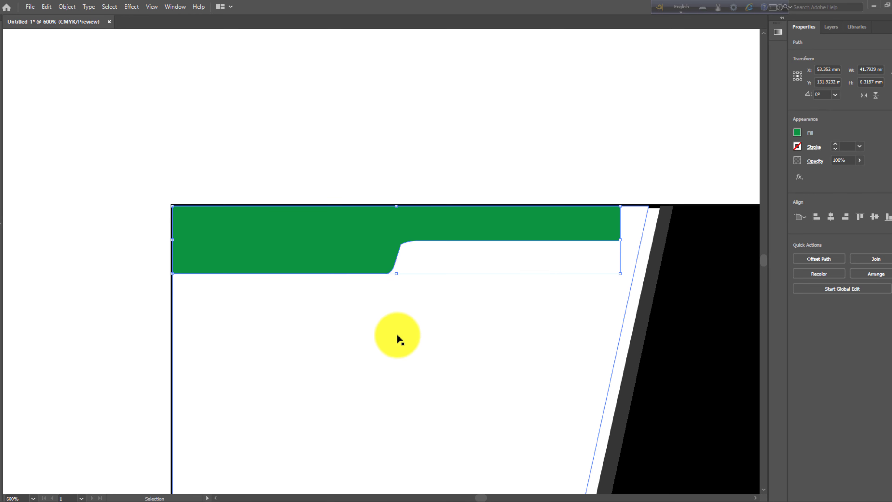
pyautogui.moveTo(398, 338); pyautogui.dragTo(299, 391)
pyautogui.scroll(-2, 250, 376)
pyautogui.hscroll(3, 211, 399)
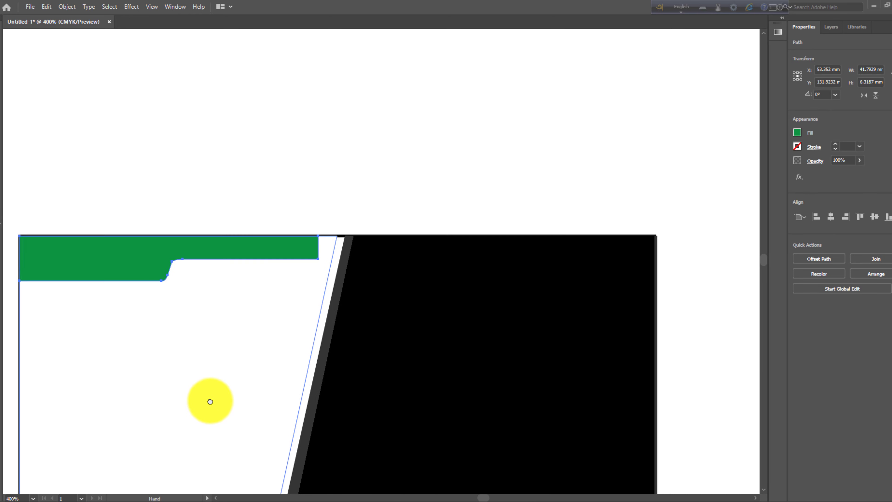
pyautogui.moveTo(291, 259); pyautogui.dragTo(634, 237)
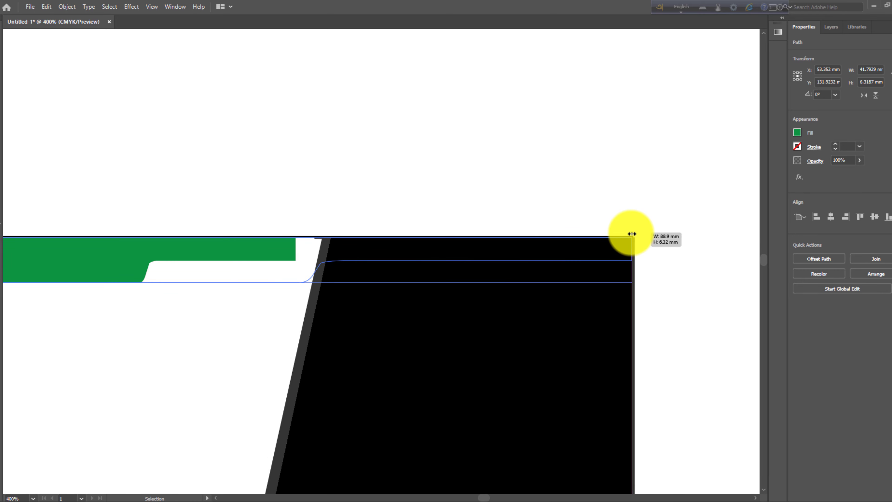
pyautogui.moveTo(305, 283); pyautogui.dragTo(306, 303)
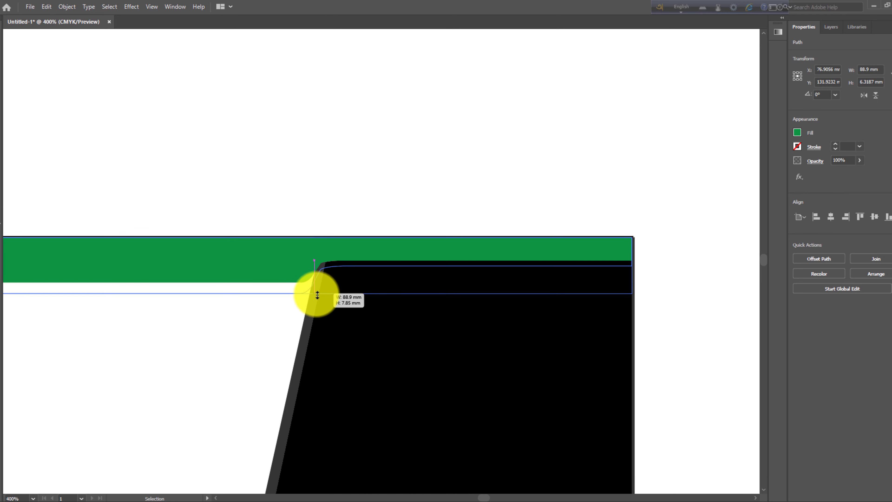
pyautogui.scroll(-1, 334, 193)
pyautogui.scroll(-3, 414, 365)
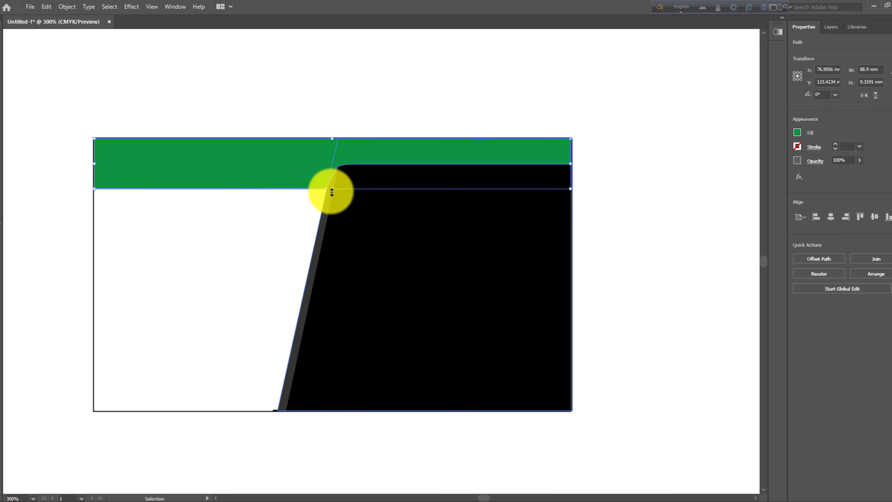
# Step: Round the green bar's step corner and shift the black panel's upper corner point
pyautogui.press('a')
pyautogui.click(353, 208)
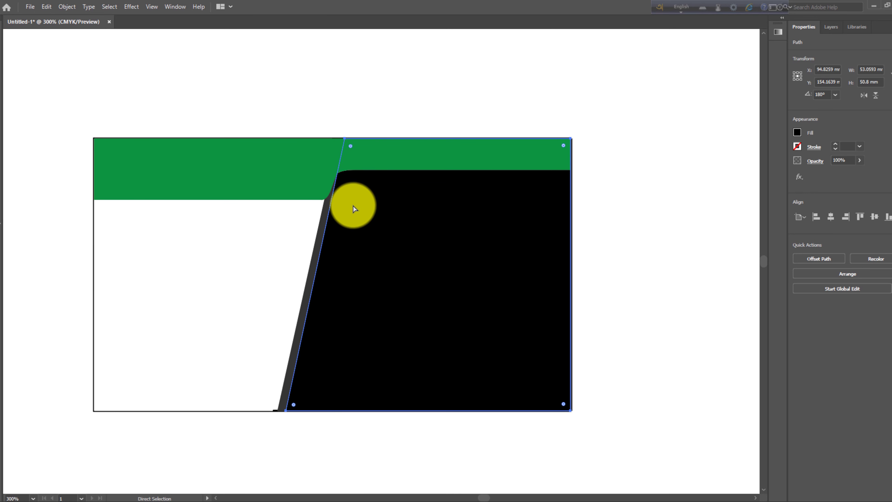
pyautogui.click(313, 176)
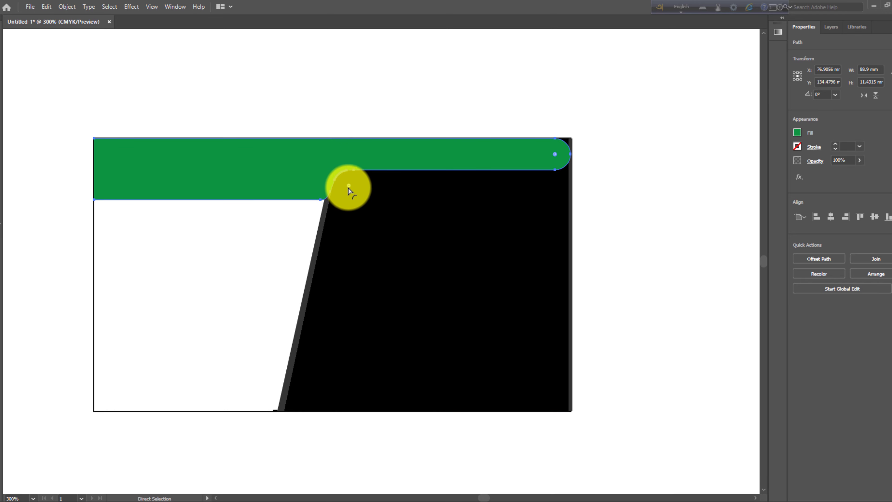
pyautogui.moveTo(348, 187); pyautogui.dragTo(349, 186)
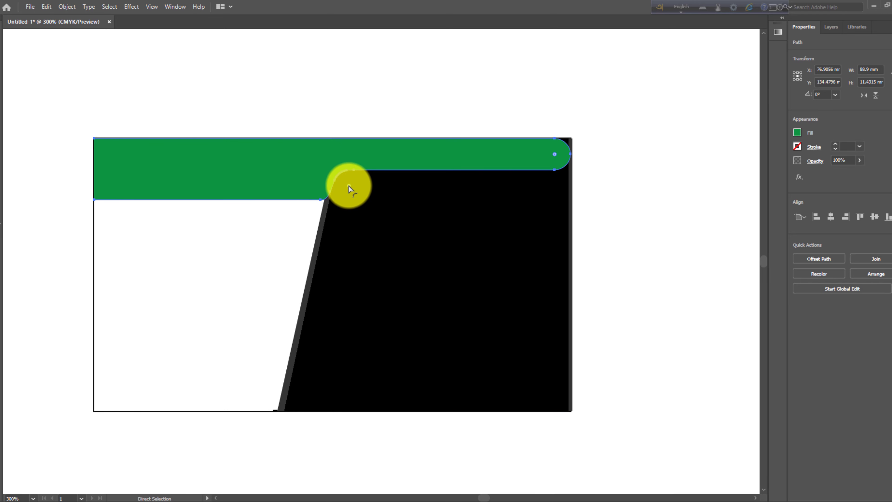
pyautogui.click(337, 174)
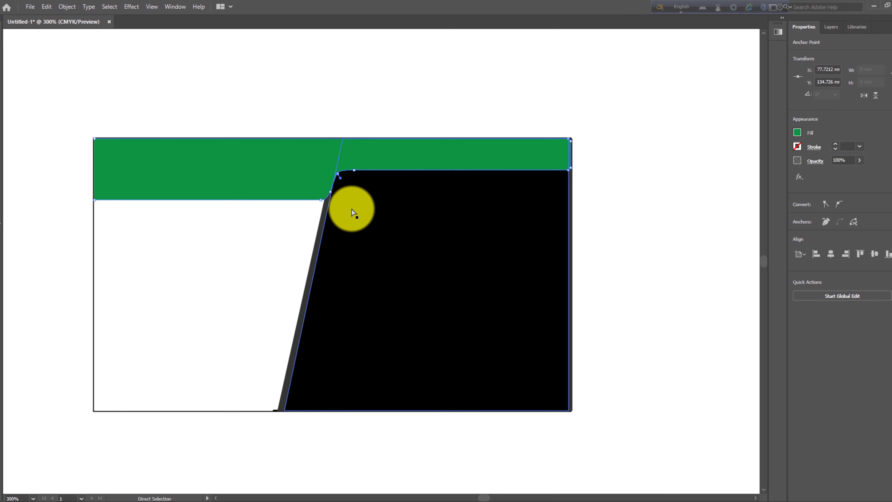
pyautogui.moveTo(337, 171); pyautogui.dragTo(338, 170)
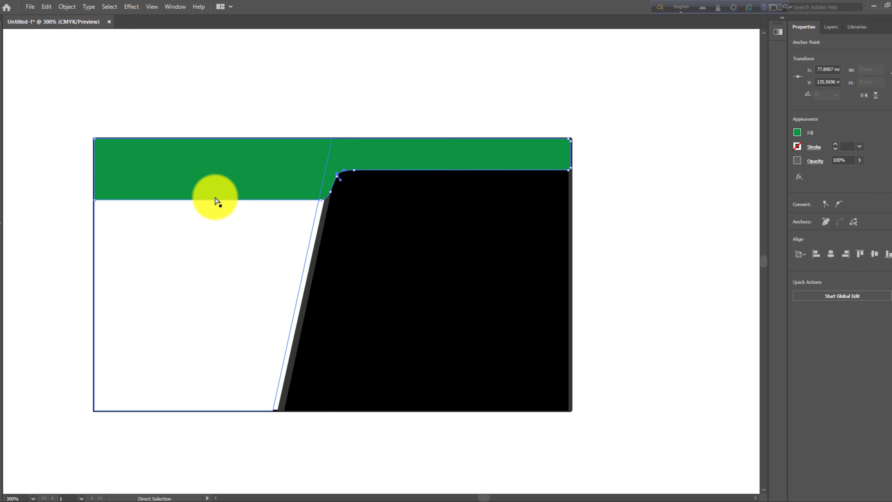
pyautogui.click(95, 68)
# Step: Draw a green bar along the card's bottom-left and round it into a pill
pyautogui.press('v')
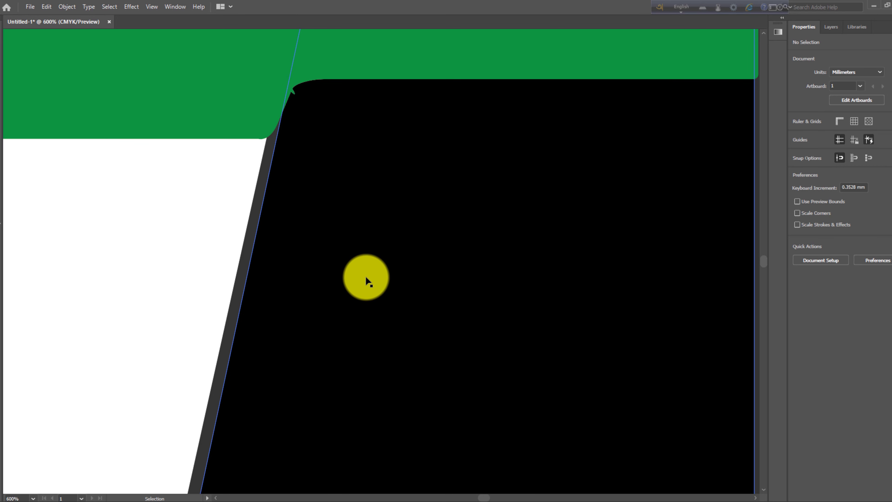
pyautogui.press('m')
pyautogui.moveTo(92, 374); pyautogui.dragTo(380, 410)
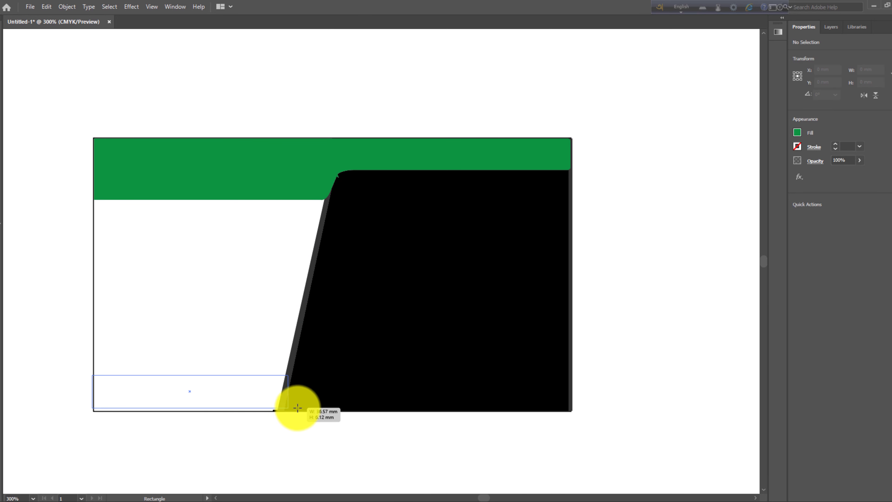
pyautogui.press('a')
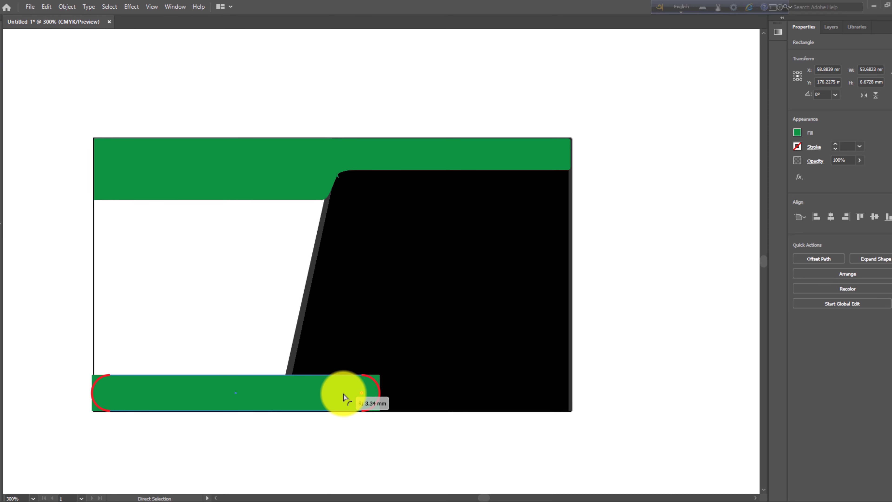
pyautogui.moveTo(372, 387); pyautogui.dragTo(344, 396)
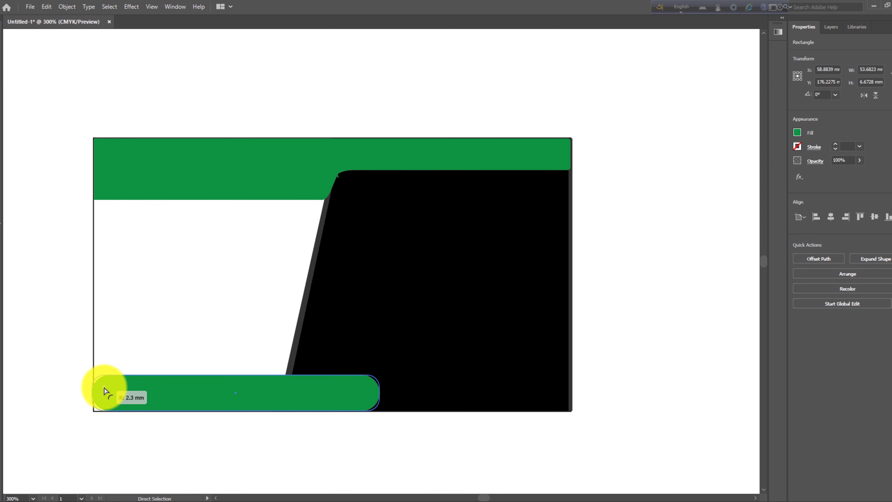
pyautogui.click(108, 430)
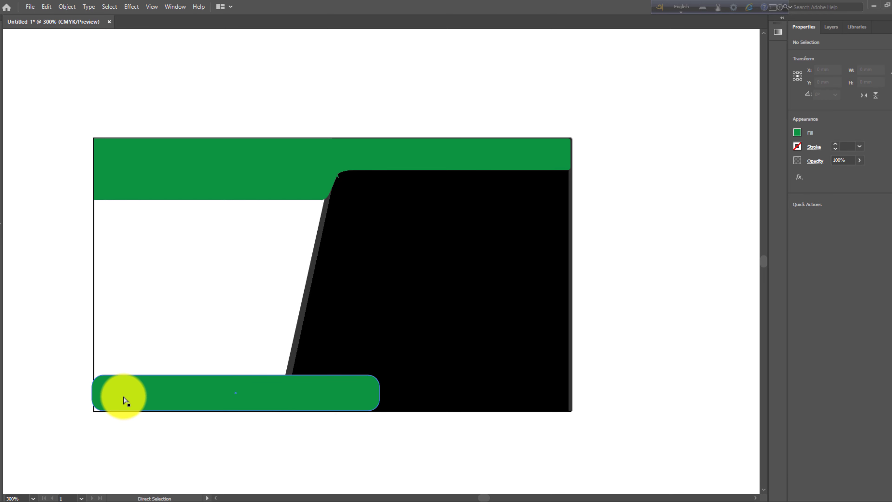
pyautogui.click(123, 401)
pyautogui.moveTo(104, 410); pyautogui.dragTo(102, 415)
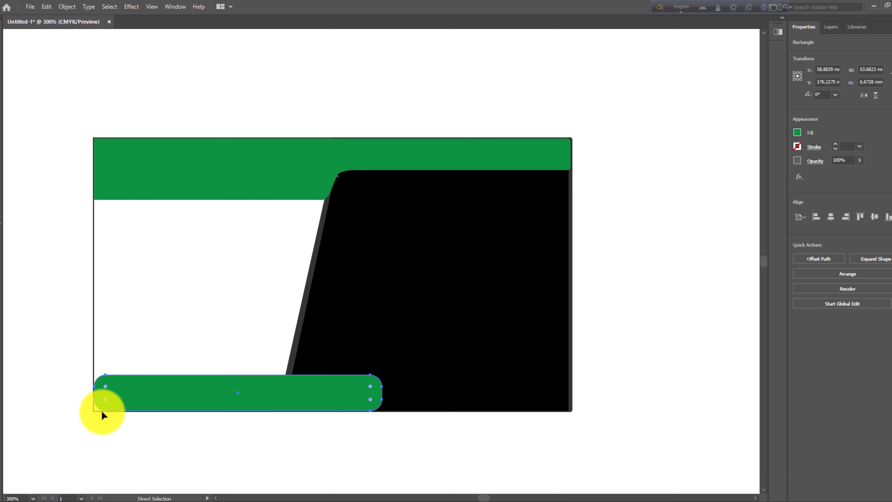
# Step: Reduce the rounding on the bottom bar's left corners
pyautogui.hotkey('ctrl', '+')
pyautogui.hotkey('ctrl', '+')
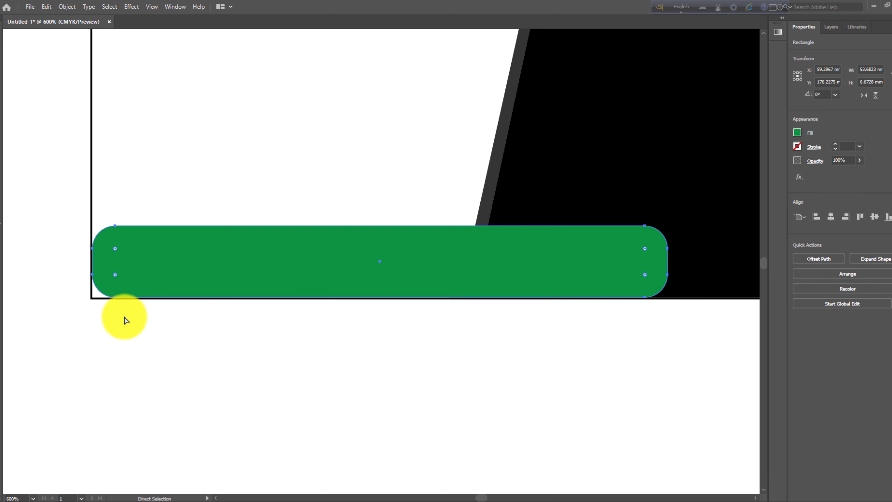
pyautogui.press('Left')
pyautogui.press('Left')
pyautogui.click(112, 296)
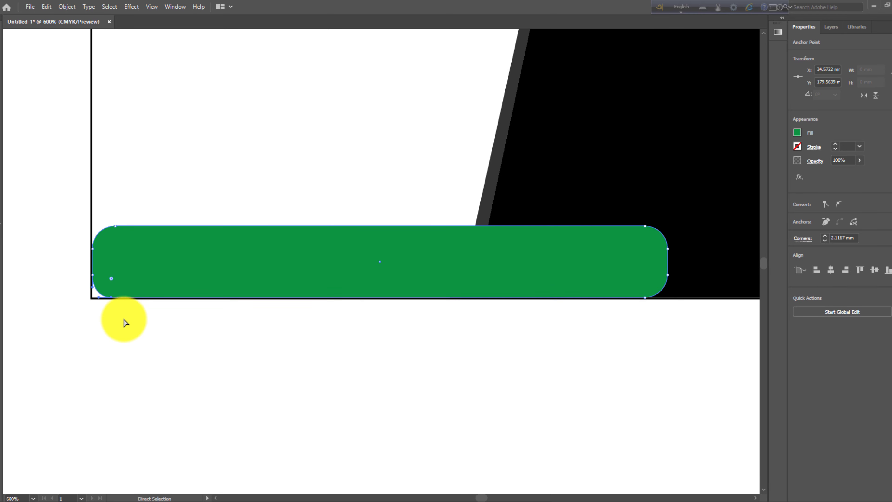
pyautogui.click(116, 235)
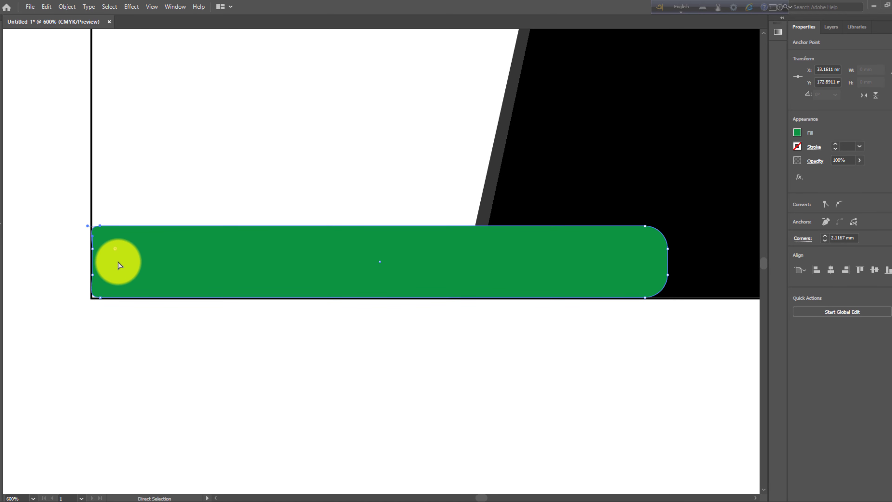
pyautogui.click(100, 297)
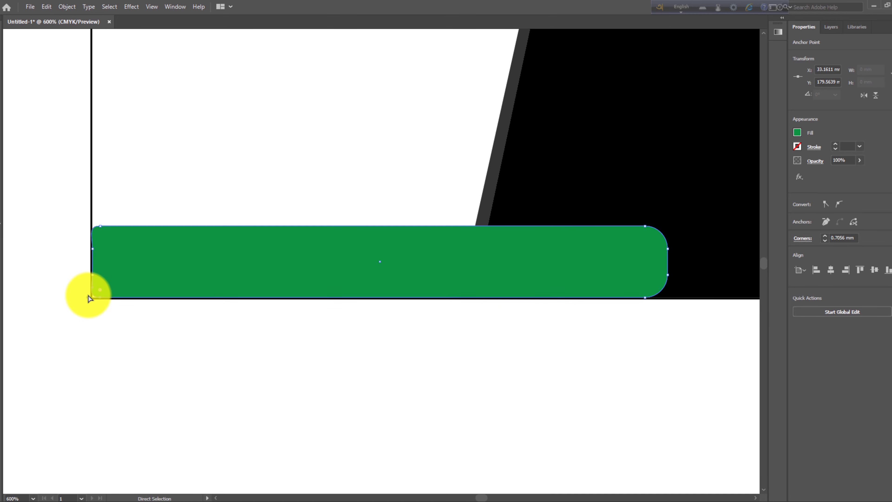
# Step: Nudge the black panel to line up with the card's right edge
pyautogui.click(79, 265)
pyautogui.hotkey('ctrl', '-')
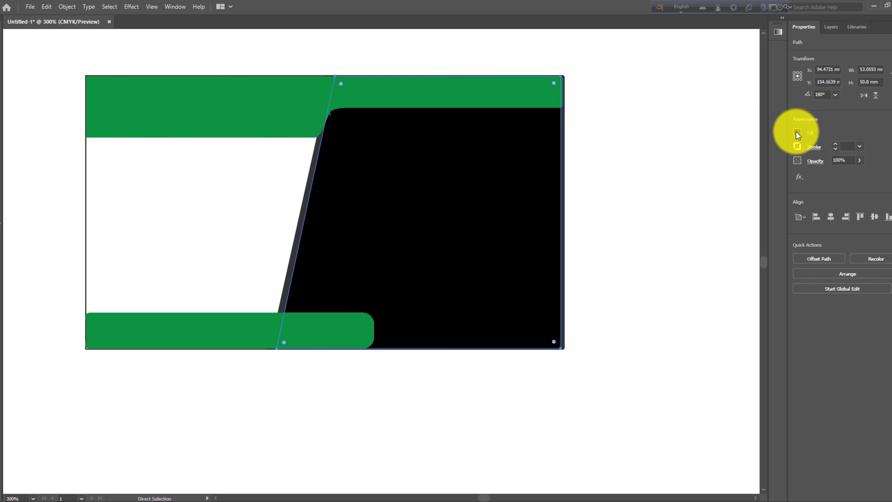
pyautogui.click(656, 205)
pyautogui.click(558, 219)
pyautogui.click(642, 203)
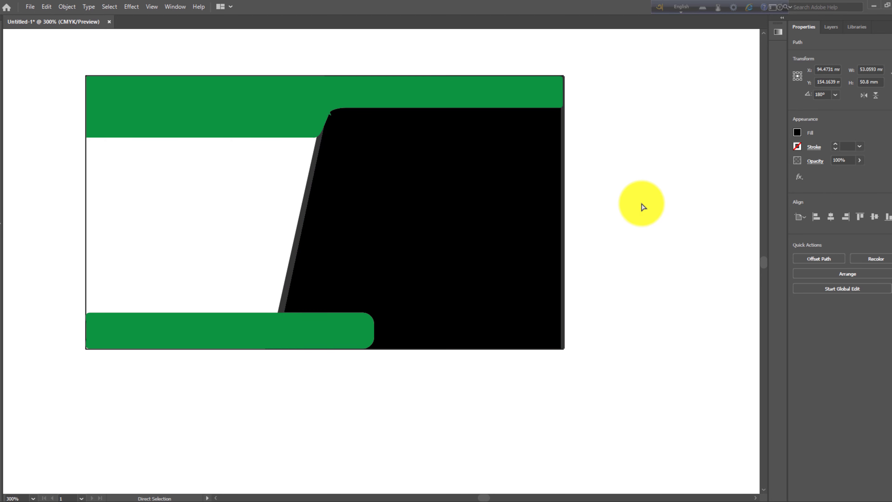
pyautogui.click(420, 218)
pyautogui.press('Right')
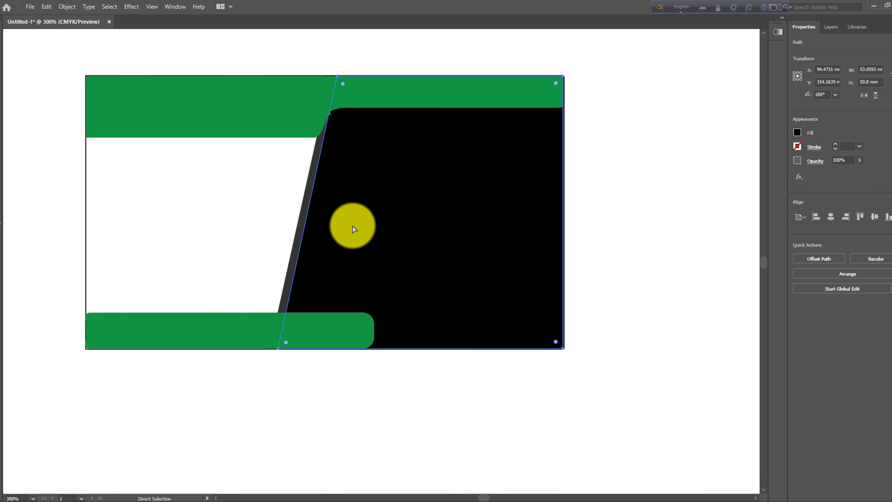
pyautogui.press('v')
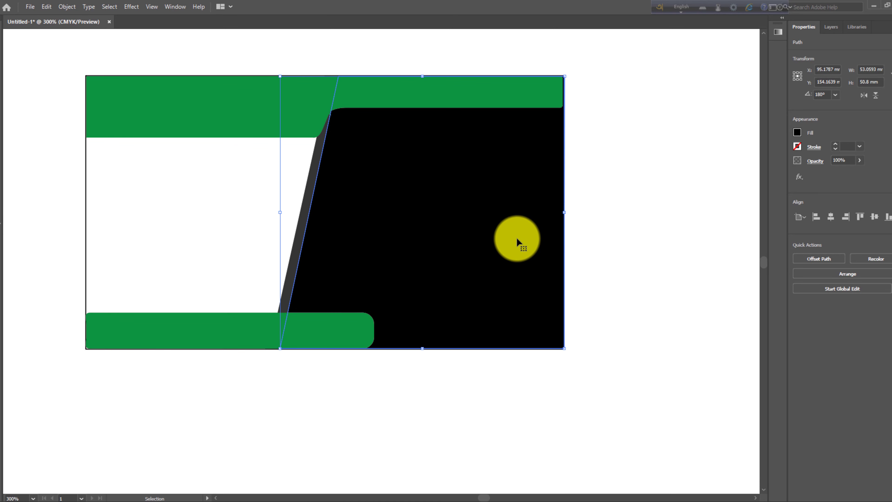
pyautogui.press('Left')
# Step: Widen the top green bar to meet the card's right edge
pyautogui.click(558, 102)
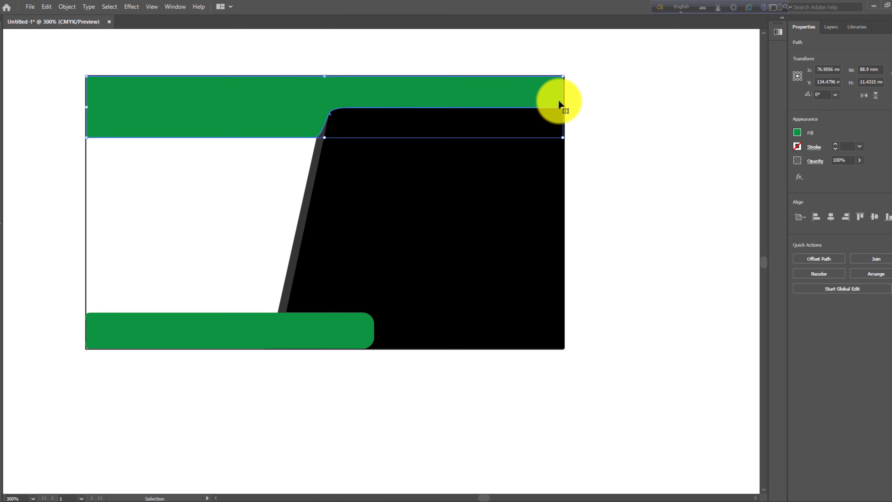
pyautogui.moveTo(566, 108); pyautogui.dragTo(565, 108)
pyautogui.click(605, 113)
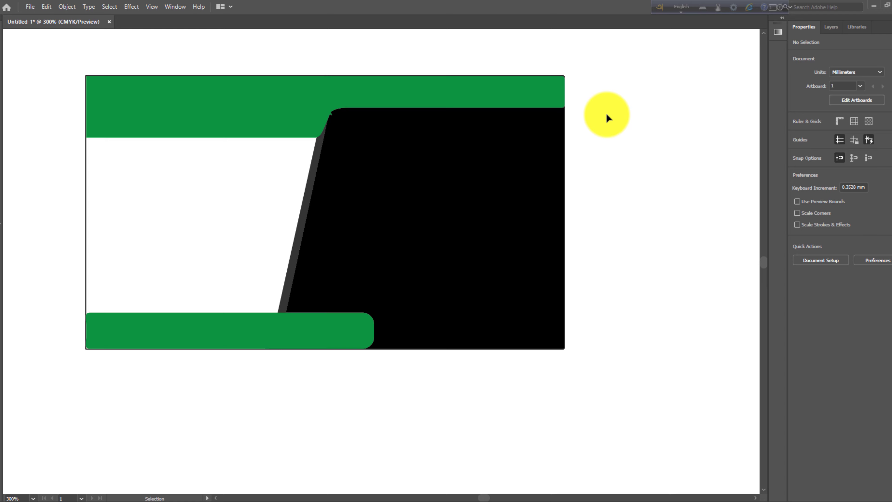
pyautogui.scroll(-3, 594, 126)
pyautogui.scroll(2, 562, 246)
# Step: Draw a small rectangle beside the card and rotate it about 55 degrees
pyautogui.press('m')
pyautogui.moveTo(656, 151); pyautogui.dragTo(617, 184)
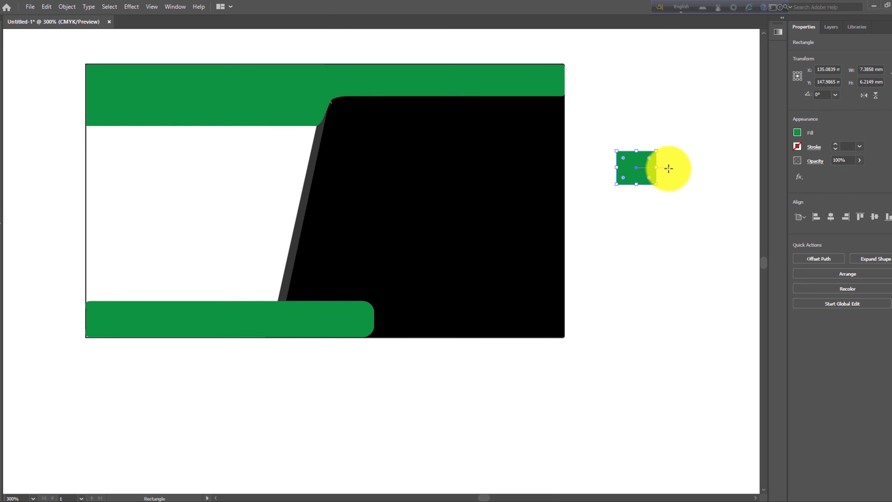
pyautogui.click(664, 166)
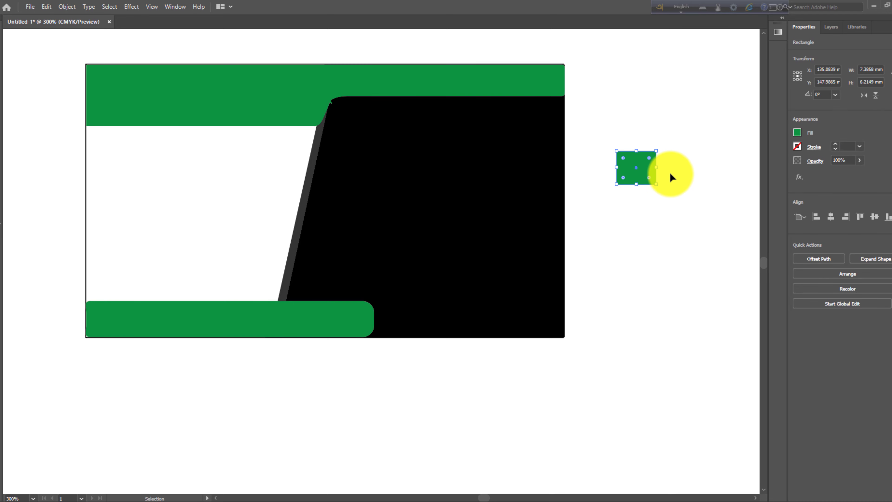
pyautogui.click(667, 169)
pyautogui.click(639, 168)
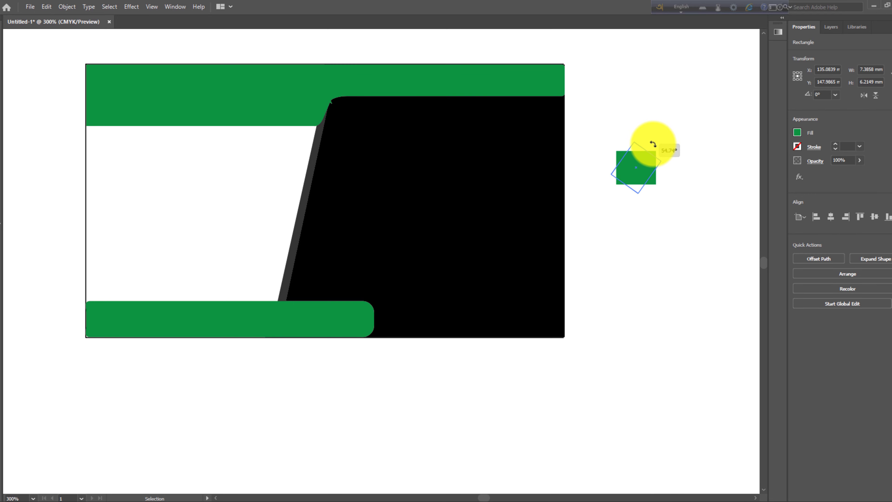
pyautogui.moveTo(643, 163); pyautogui.dragTo(352, 168)
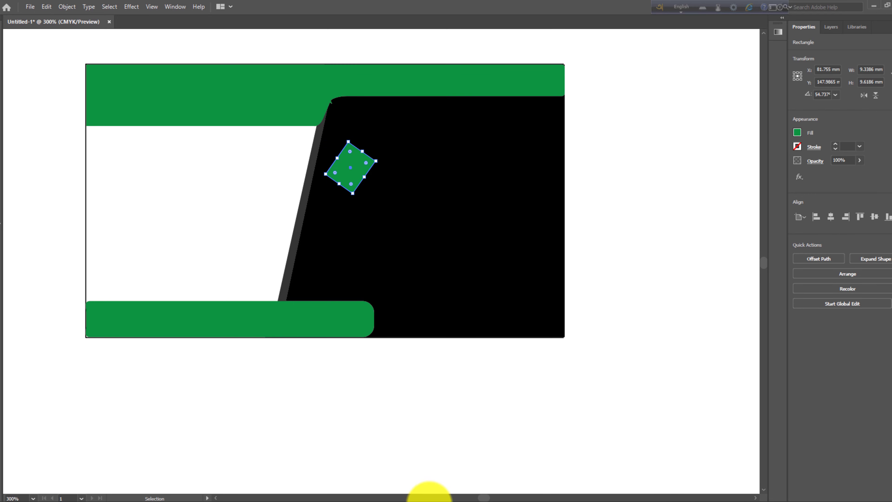
pyautogui.click(424, 493)
# Step: Place the parallelogram near the black panel's slanted upper-left edge and make it white
pyautogui.scroll(3, 382, 341)
pyautogui.moveTo(442, 281); pyautogui.dragTo(332, 339)
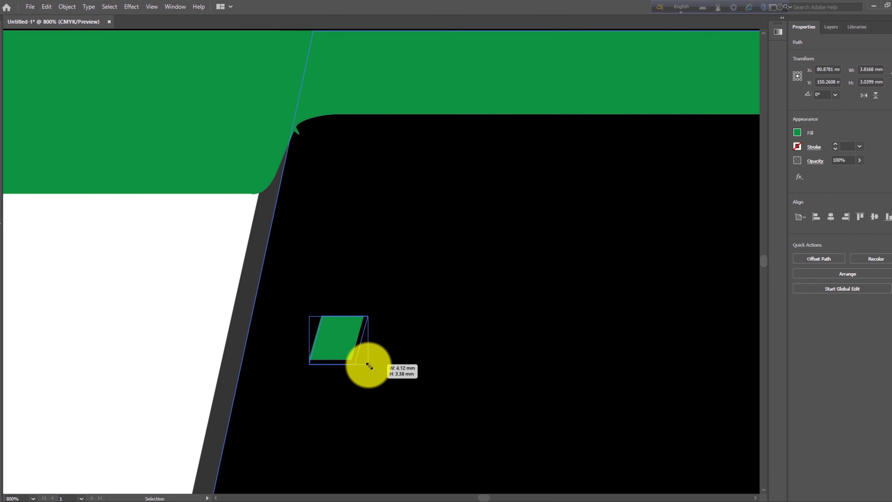
pyautogui.moveTo(368, 365); pyautogui.dragTo(372, 369)
pyautogui.click(176, 320)
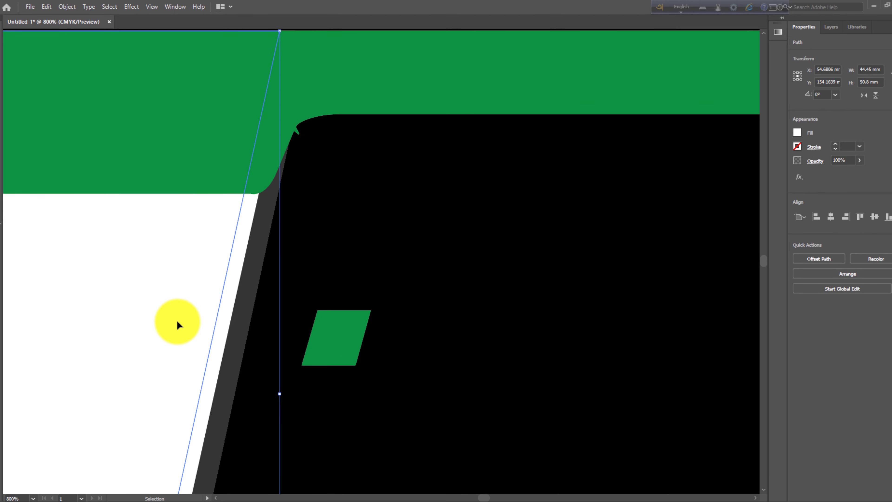
pyautogui.hotkey('ctrl', '-')
pyautogui.hotkey('ctrl', '-')
pyautogui.moveTo(376, 281); pyautogui.dragTo(379, 255)
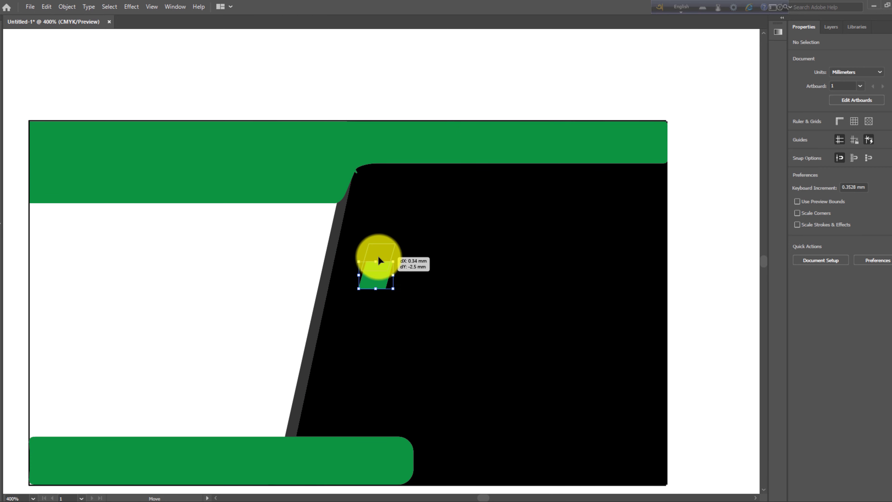
pyautogui.press('d')
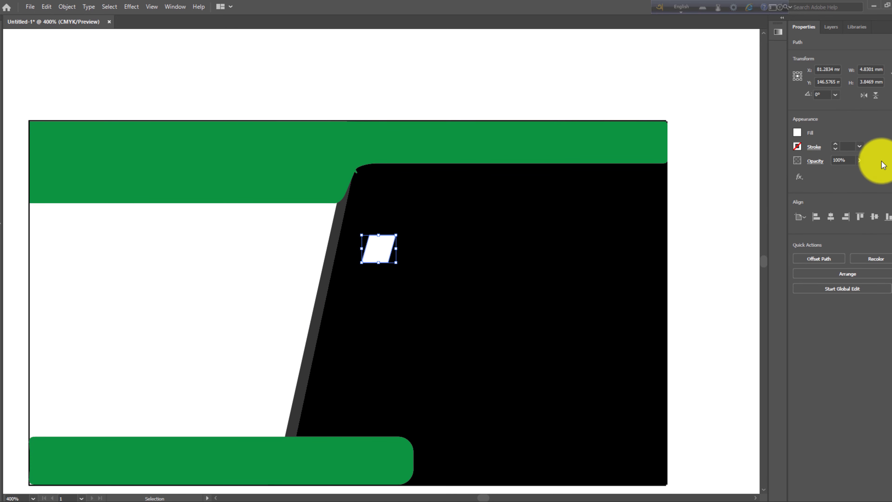
pyautogui.press('p')
pyautogui.moveTo(169, 82)
pyautogui.mouseDown()
pyautogui.moveTo(182, 99)
pyautogui.moveTo(154, 62)
pyautogui.mouseUp()
# Step: Draw a six-sided hexagon and shrink it to fit inside the white parallelogram
pyautogui.press('Up')
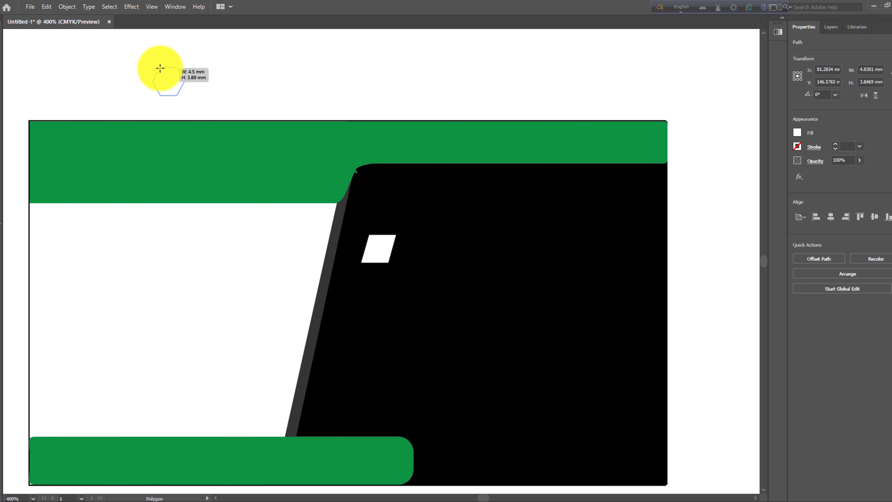
pyautogui.moveTo(156, 63); pyautogui.dragTo(159, 67)
pyautogui.press('v')
pyautogui.moveTo(352, 242); pyautogui.dragTo(376, 247)
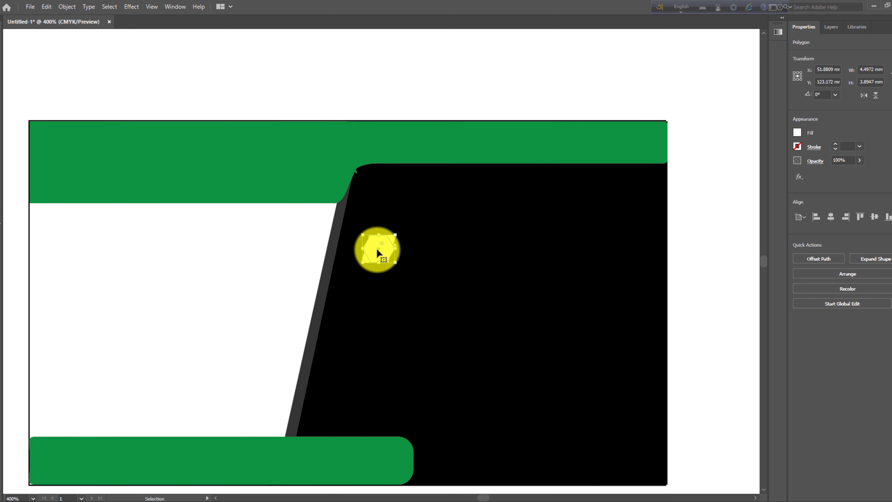
pyautogui.scroll(3, 377, 248)
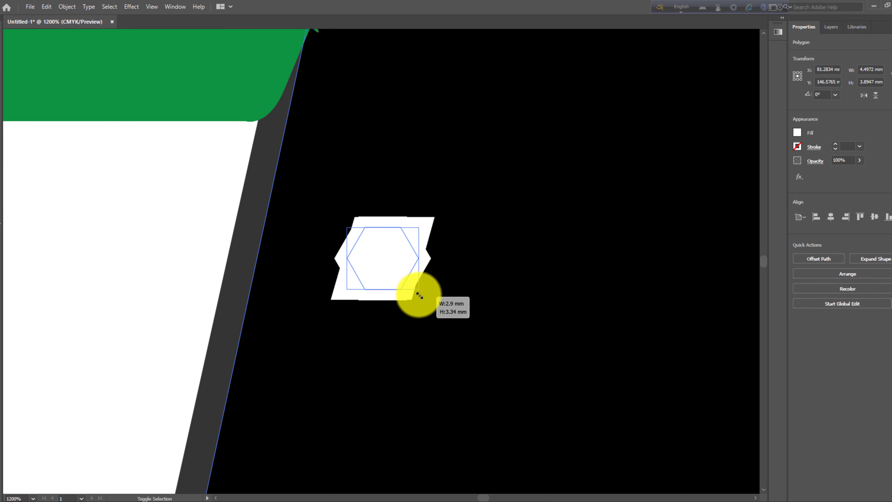
pyautogui.moveTo(432, 301); pyautogui.dragTo(415, 285)
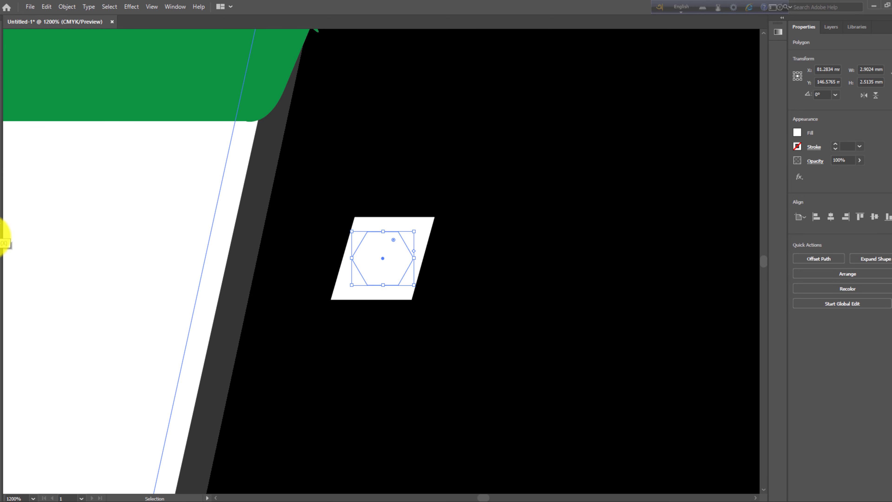
# Step: Fill the hexagon black and slightly enlarge the white parallelogram around its centre
pyautogui.click(797, 132)
pyautogui.click(725, 166)
pyautogui.press('Escape')
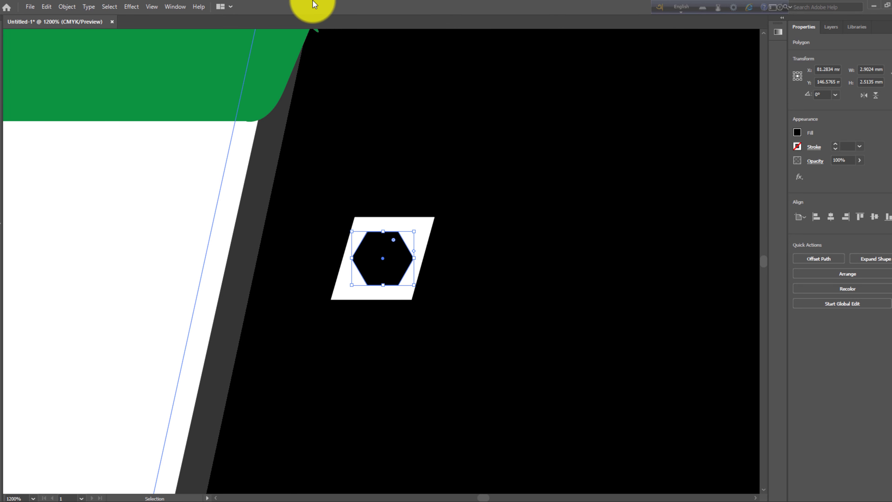
pyautogui.click(404, 298)
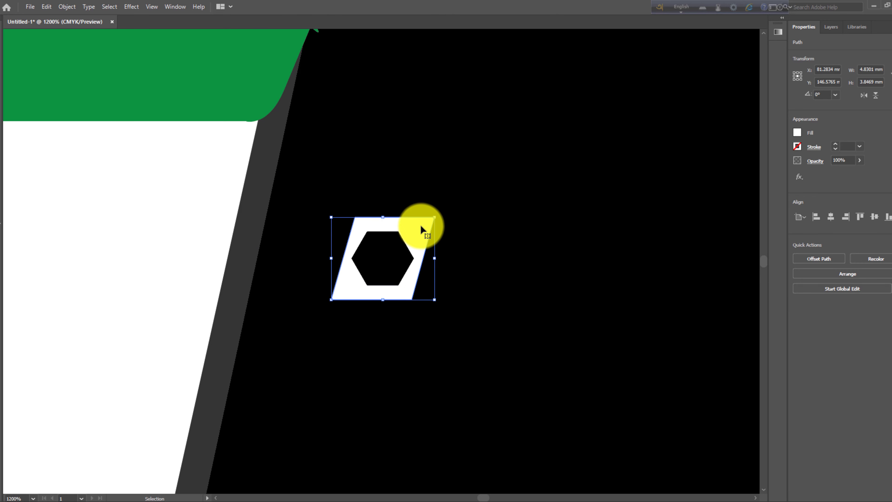
pyautogui.moveTo(434, 300)
pyautogui.mouseDown()
pyautogui.moveTo(445, 307)
pyautogui.moveTo(423, 296)
pyautogui.mouseUp()
pyautogui.click(400, 277)
pyautogui.click(455, 391)
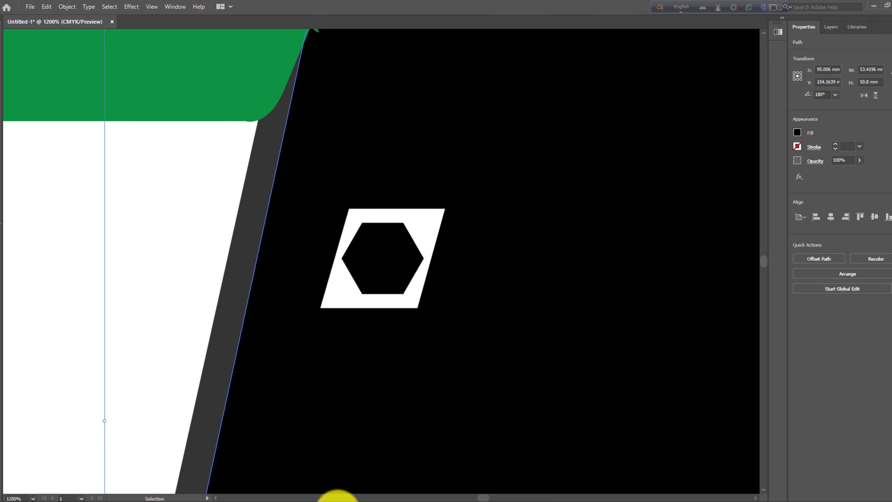
# Step: Place the hand-and-pen image onto the black panel
pyautogui.hotkey('ctrl', '0')
pyautogui.click(30, 6)
pyautogui.click(69, 173)
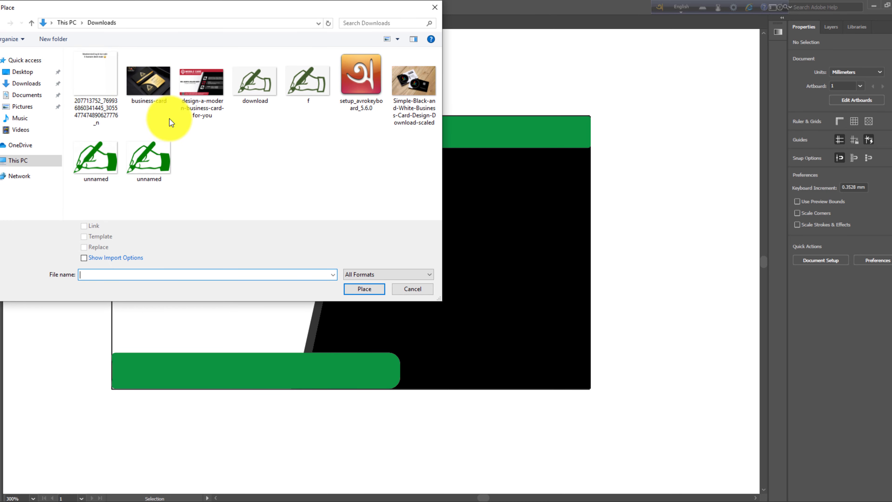
pyautogui.click(149, 158)
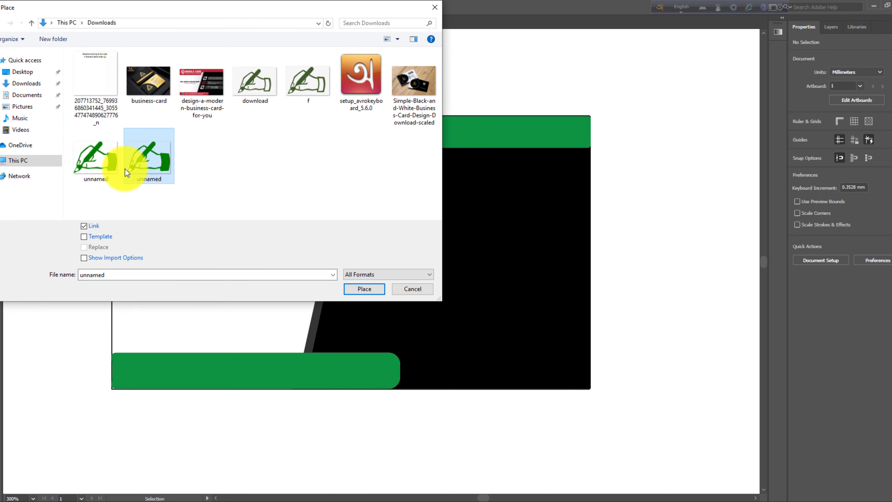
pyautogui.doubleClick(148, 167)
pyautogui.click(364, 235)
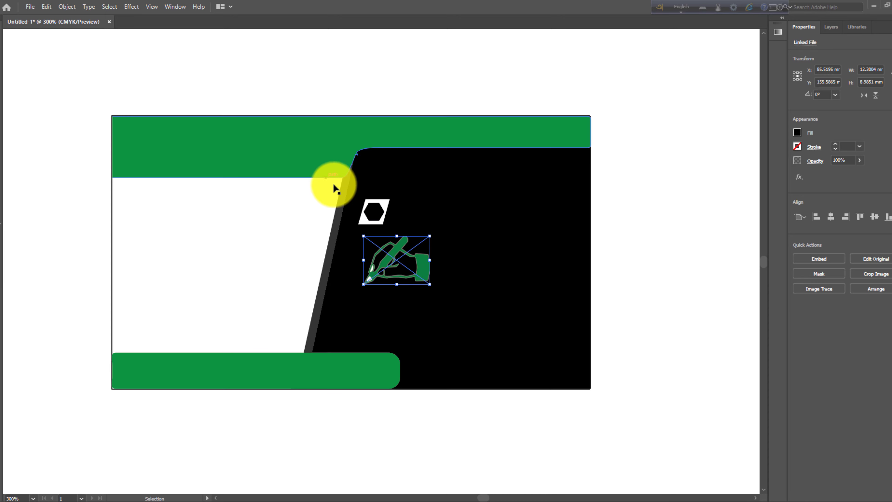
# Step: Move the pen image to the hexagon and shrink it to fit inside
pyautogui.hotkey('ctrl', '+')
pyautogui.hotkey('ctrl', '+')
pyautogui.hotkey('ctrl', '+')
pyautogui.hotkey('ctrl', '+')
pyautogui.moveTo(521, 361)
pyautogui.mouseDown()
pyautogui.moveTo(309, 220)
pyautogui.moveTo(292, 75)
pyautogui.mouseUp()
pyautogui.click(518, 362)
pyautogui.click(521, 363)
pyautogui.hotkey('ctrl', '+')
pyautogui.hotkey('ctrl', '+')
pyautogui.moveTo(449, 306); pyautogui.dragTo(427, 277)
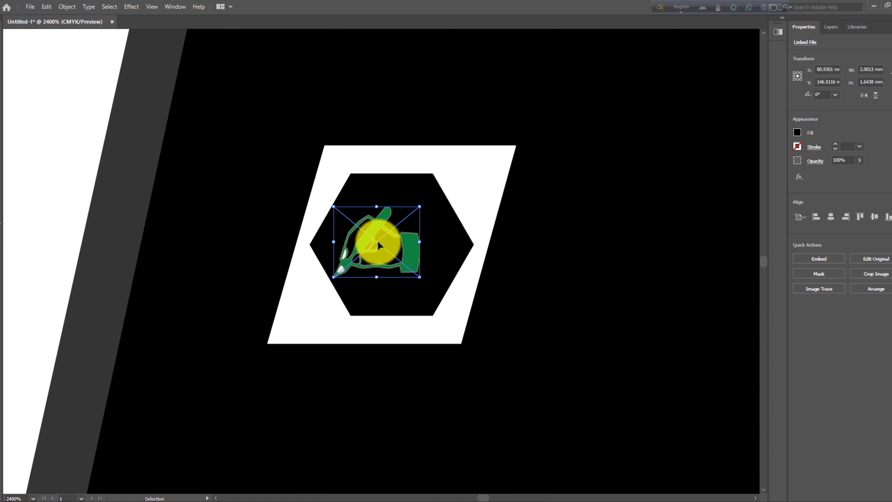
pyautogui.moveTo(378, 240); pyautogui.dragTo(385, 238)
# Step: Centre the pen, hexagon and white parallelogram horizontally and vertically on each other
pyautogui.keyDown('shift'); pyautogui.click(419, 186); pyautogui.keyUp('shift')
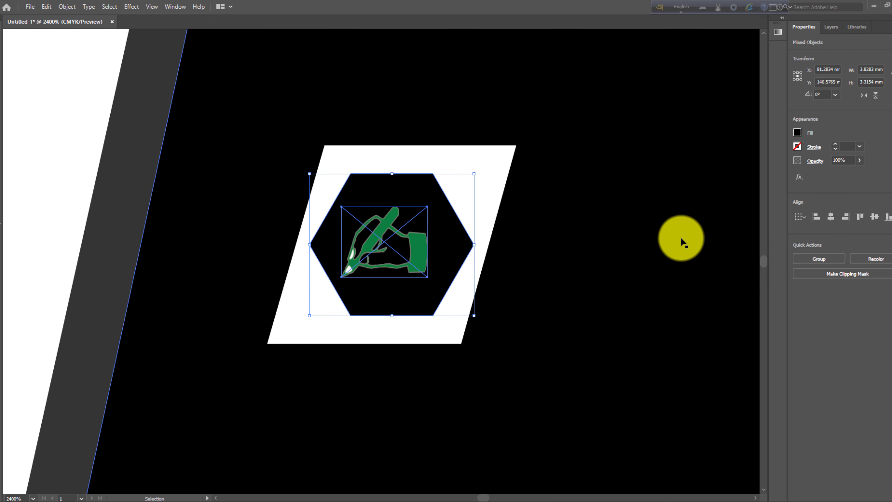
pyautogui.click(830, 217)
pyautogui.click(874, 217)
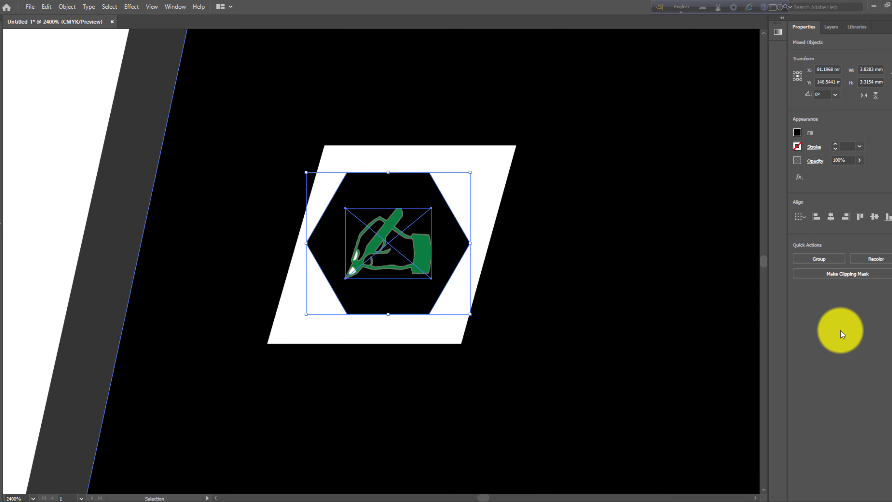
pyautogui.keyDown('shift'); pyautogui.click(496, 199); pyautogui.keyUp('shift')
pyautogui.click(830, 217)
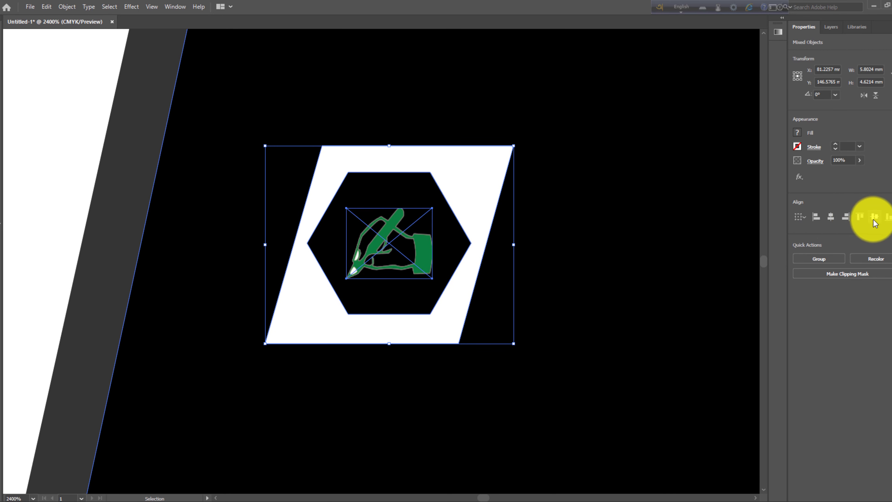
pyautogui.click(874, 216)
pyautogui.click(660, 331)
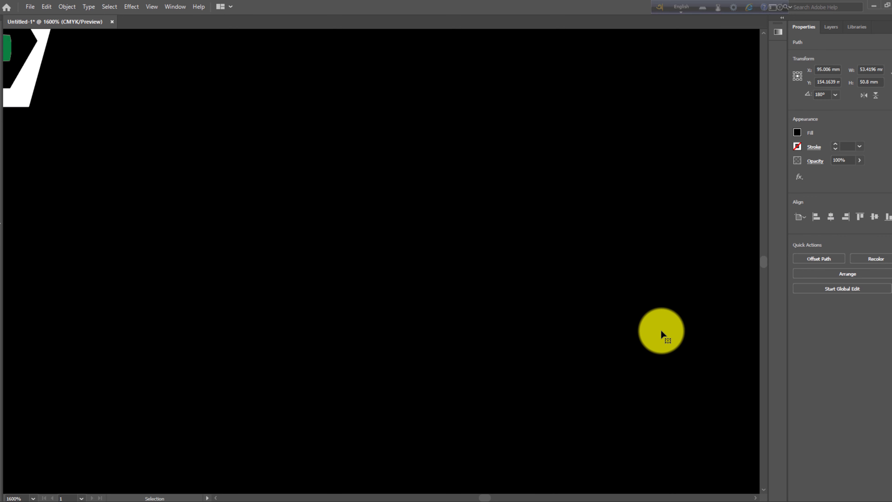
# Step: Group the hexagon, pen icon and white parallelogram into one logo with Ctrl+G
pyautogui.hotkey('ctrl', '-')
pyautogui.hotkey('ctrl', '-')
pyautogui.hotkey('ctrl', '-')
pyautogui.click(169, 201)
pyautogui.click(186, 166)
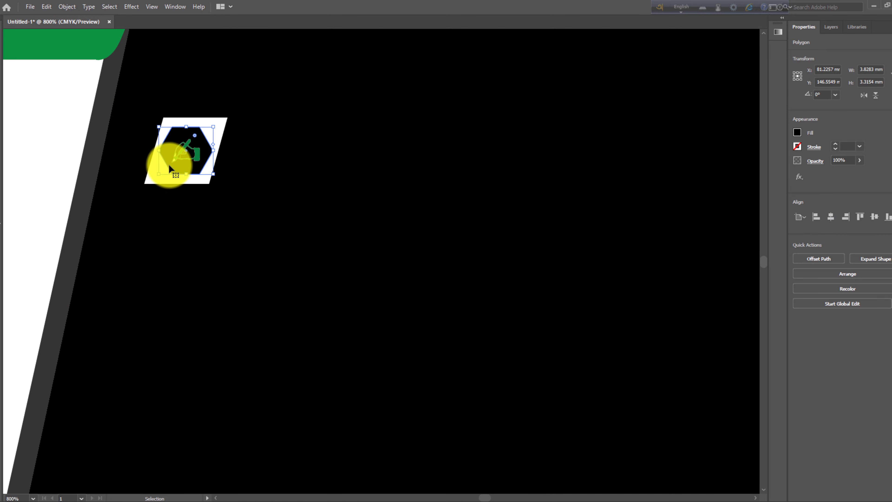
pyautogui.keyDown('shift'); pyautogui.click(185, 166); pyautogui.keyUp('shift')
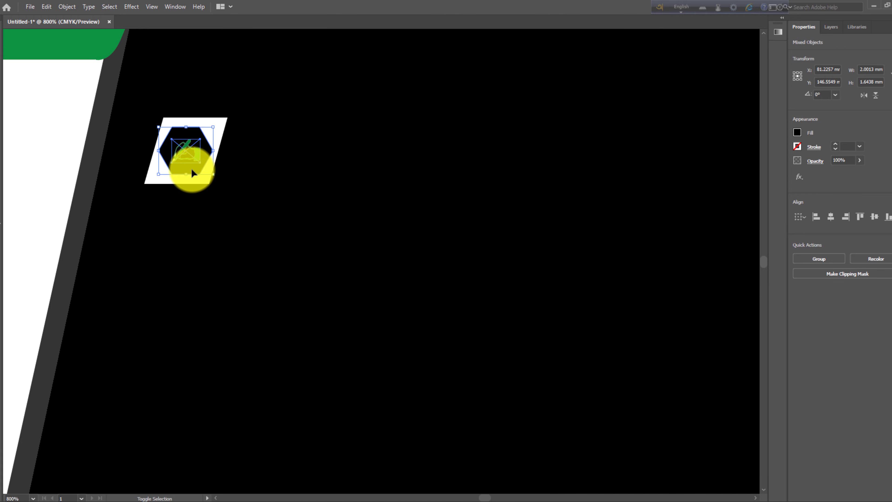
pyautogui.keyDown('shift'); pyautogui.click(195, 184); pyautogui.keyUp('shift')
pyautogui.hotkey('ctrl', 'g')
pyautogui.hotkey('ctrl', '-')
pyautogui.hotkey('ctrl', '-')
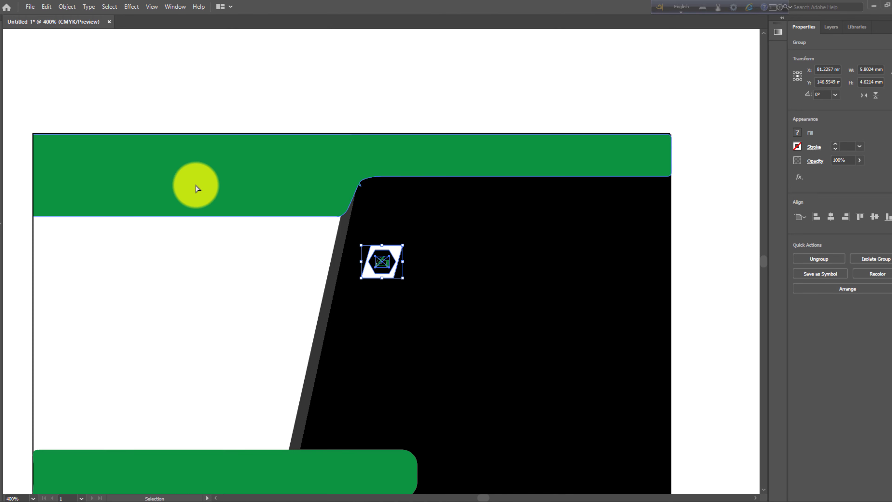
pyautogui.click(434, 100)
pyautogui.hotkey('ctrl', '-')
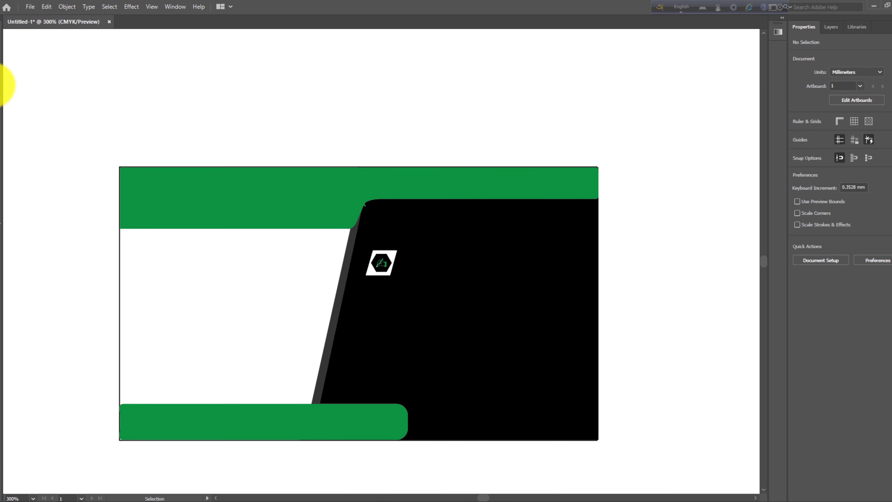
pyautogui.rightClick(5, 85)
# Step: Draw a long thin rectangle and move it onto the card beside the logo
pyautogui.click(28, 79)
pyautogui.moveTo(72, 67); pyautogui.dragTo(357, 101)
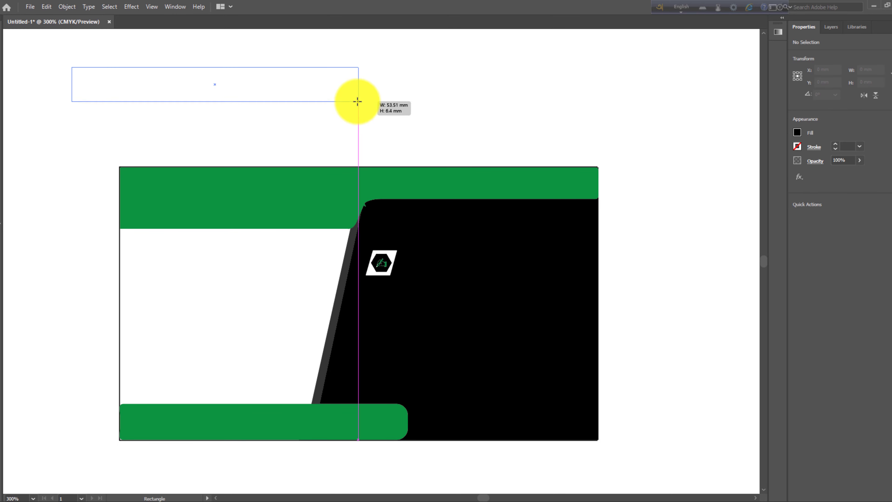
pyautogui.click(6, 40)
pyautogui.moveTo(167, 80); pyautogui.dragTo(500, 264)
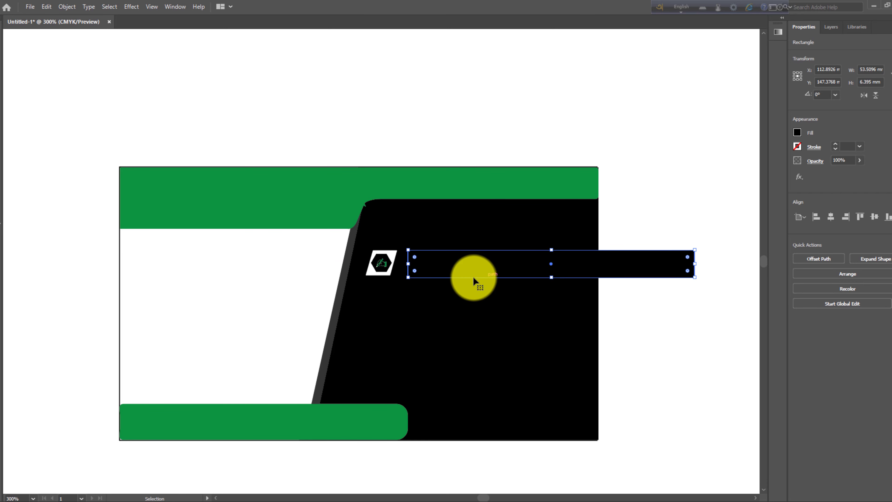
# Step: Slant the bar's left edge and shorten it so it ends inside the card
pyautogui.click(7, 50)
pyautogui.click(408, 277)
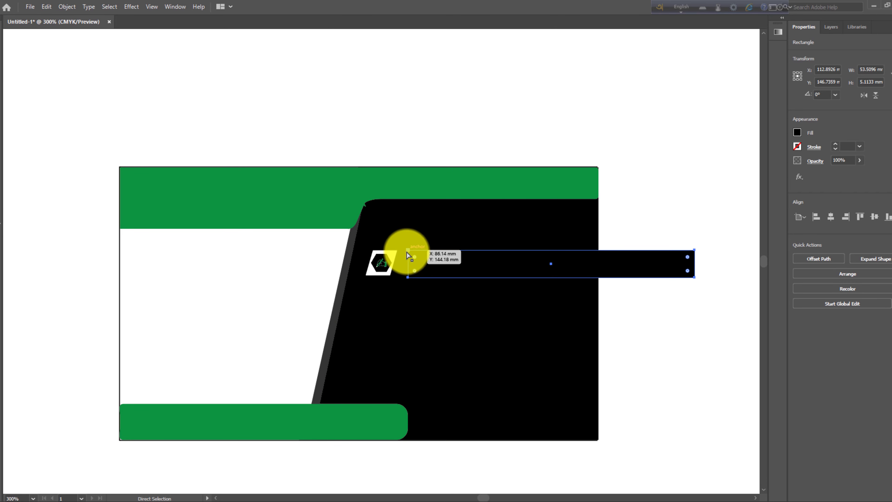
pyautogui.click(407, 250)
pyautogui.press('Right')
pyautogui.press('Right')
pyautogui.press('Right')
pyautogui.press('Right')
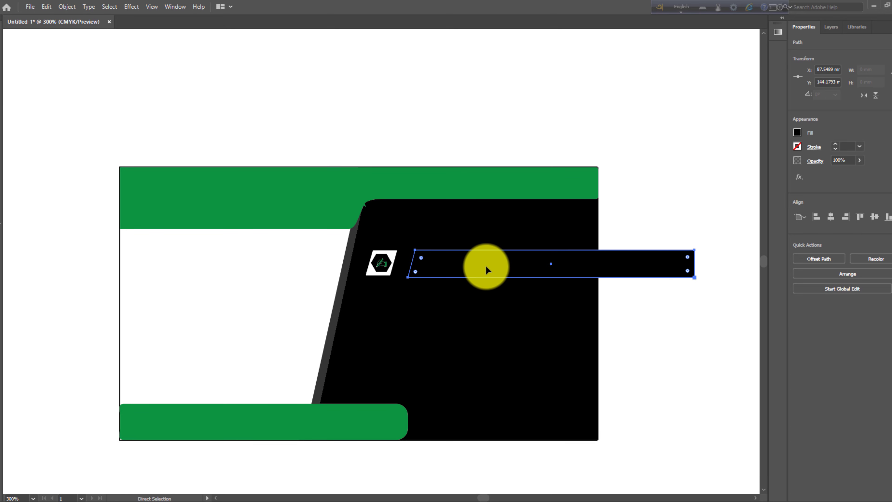
pyautogui.click(486, 265)
pyautogui.press('Left')
pyautogui.press('Left')
pyautogui.press('Left')
pyautogui.press('Left')
pyautogui.click(22, 50)
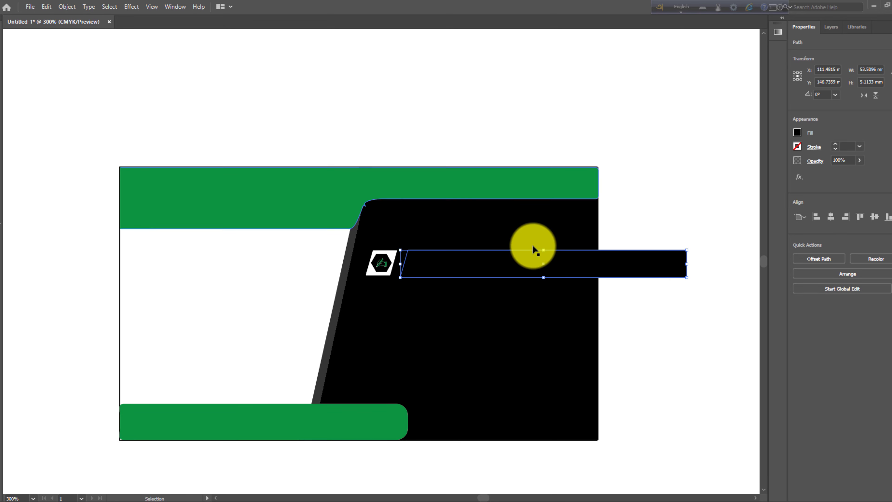
pyautogui.moveTo(687, 263); pyautogui.dragTo(593, 269)
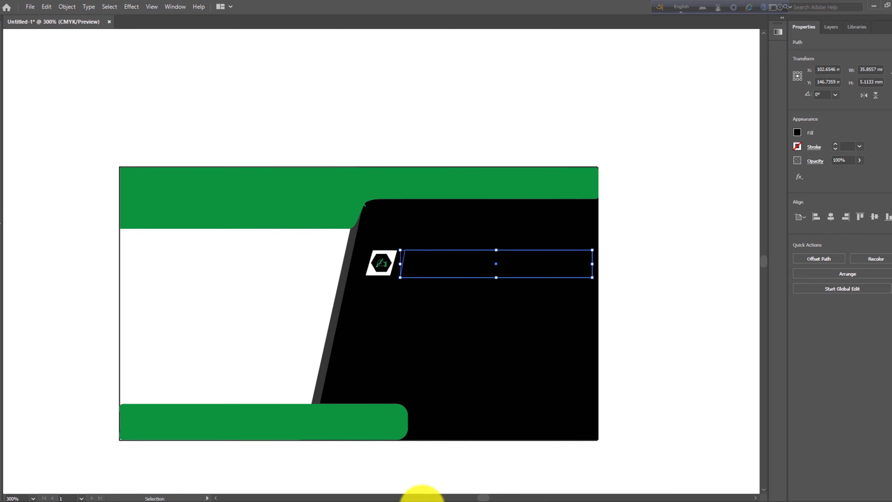
# Step: Fill the slanted bar with dark grey from the Color Picker
pyautogui.doubleClick(5, 230)
pyautogui.moveTo(331, 279); pyautogui.dragTo(326, 282)
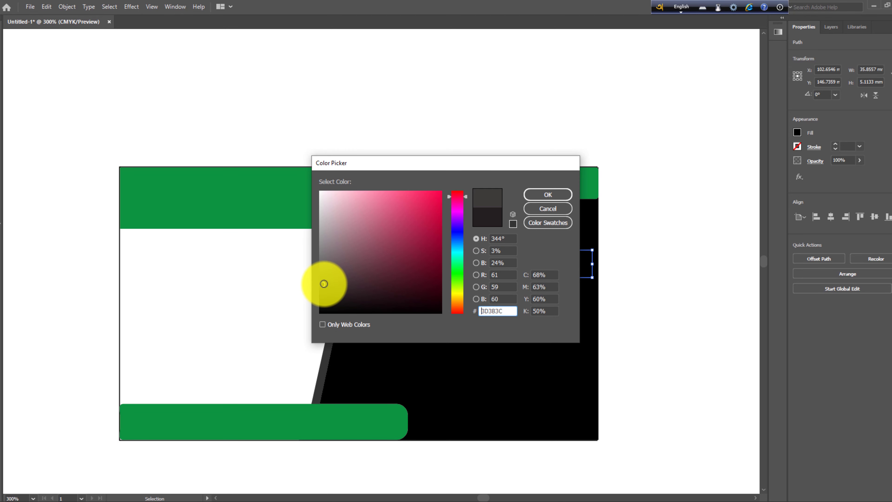
pyautogui.click(550, 196)
pyautogui.click(475, 120)
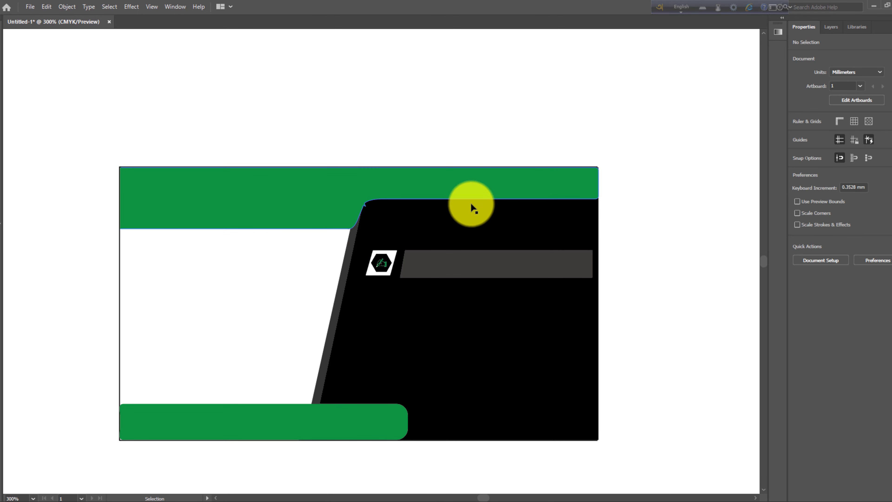
# Step: Nudge the grey bar's bottom-left corner point to refine the slant
pyautogui.click(423, 271)
pyautogui.click(7, 43)
pyautogui.click(400, 278)
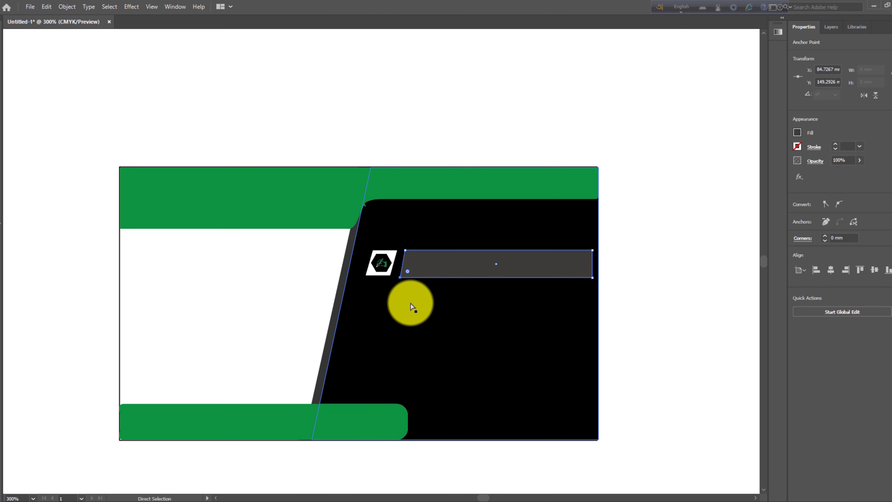
pyautogui.press('Up')
pyautogui.press('Down')
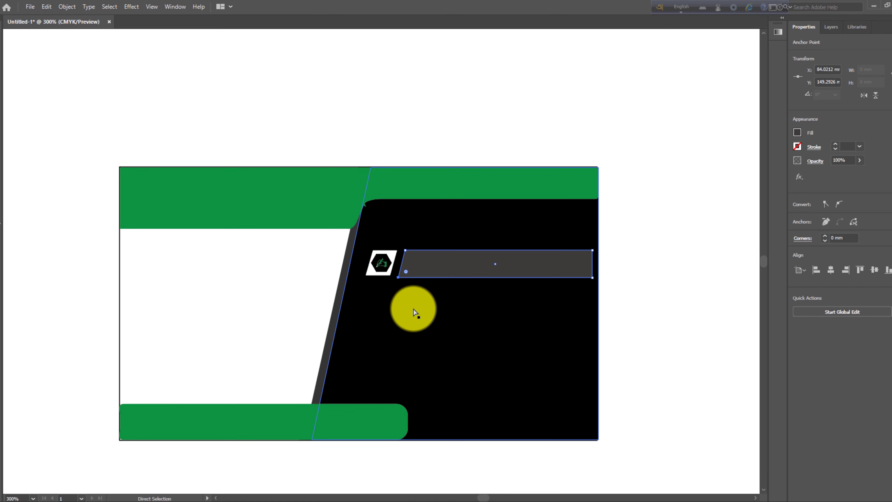
pyautogui.press('Up')
pyautogui.click(635, 281)
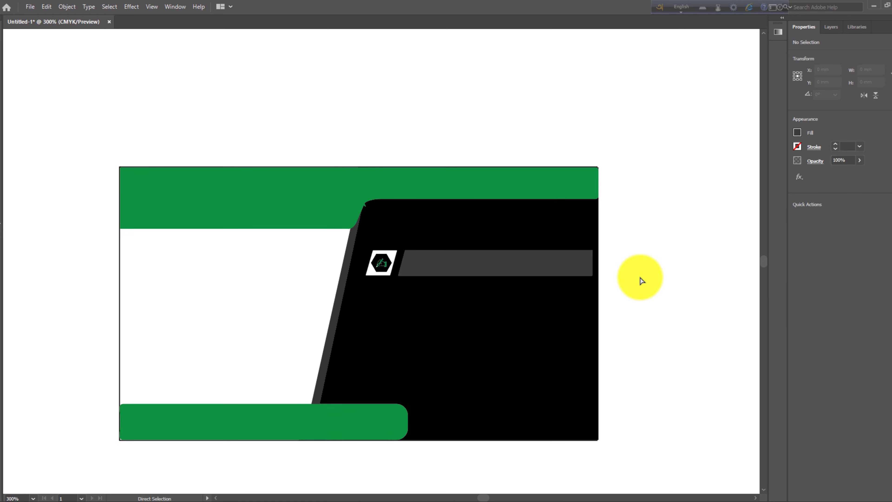
pyautogui.scroll(-1, 457, 260)
# Step: Group the grey bar with the hexagon logo
pyautogui.press('v')
pyautogui.click(457, 258)
pyautogui.keyDown('shift'); pyautogui.click(383, 252); pyautogui.keyUp('shift')
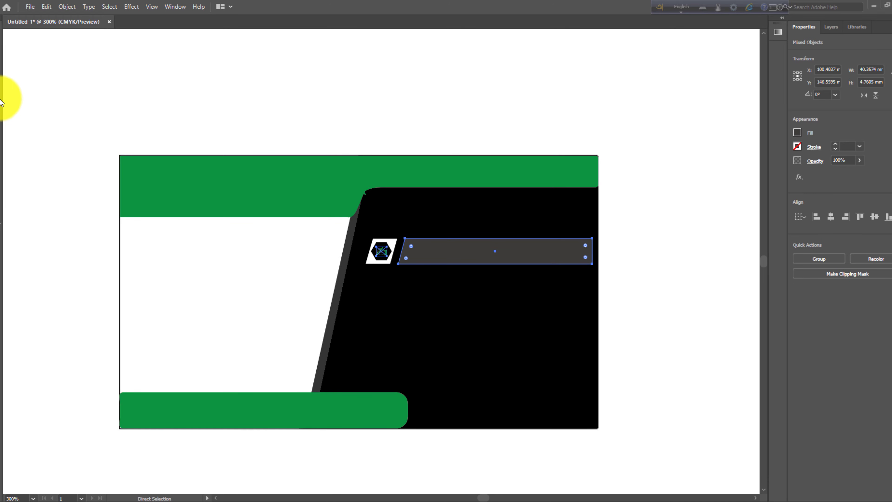
pyautogui.click(21, 63)
pyautogui.click(471, 253)
pyautogui.keyDown('shift'); pyautogui.click(380, 246); pyautogui.keyUp('shift')
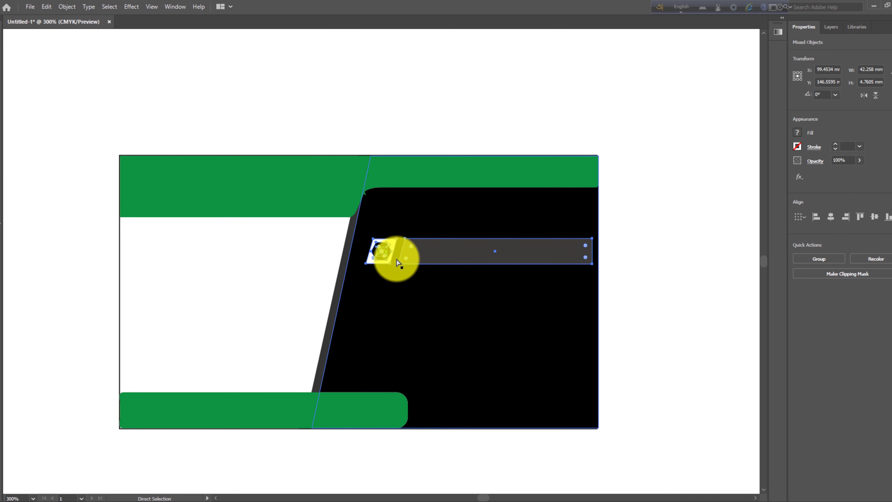
pyautogui.hotkey('ctrl', 'g')
pyautogui.click(665, 250)
pyautogui.scroll(-2, 664, 247)
pyautogui.scroll(-3, 657, 246)
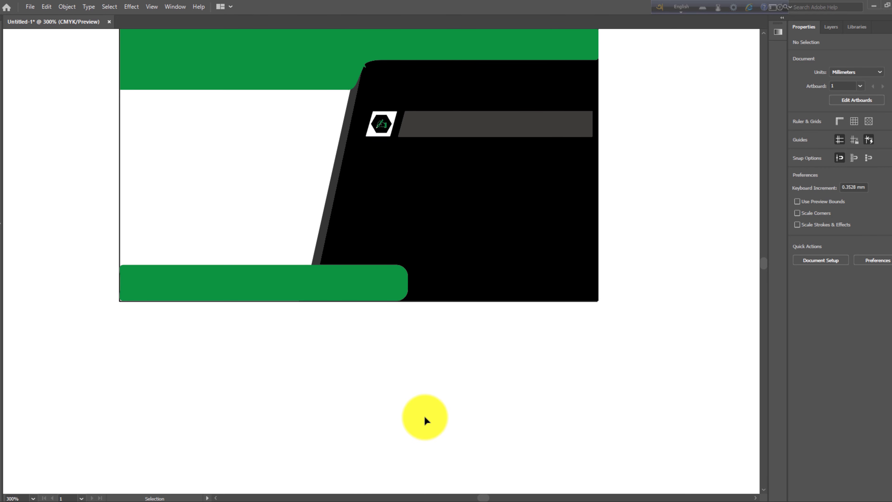
pyautogui.scroll(1, 424, 416)
pyautogui.scroll(1, 424, 415)
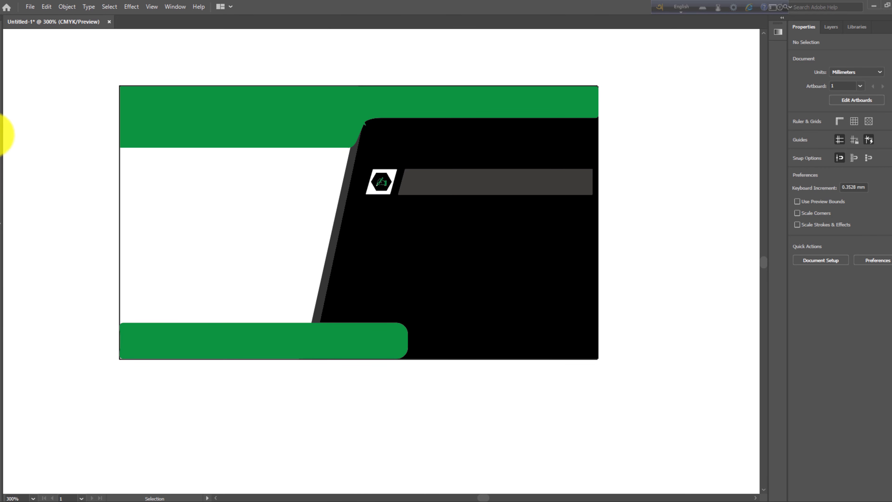
# Step: Type the two-line services text below the card
pyautogui.press('t')
pyautogui.click(418, 422)
pyautogui.write('Here Mobile')
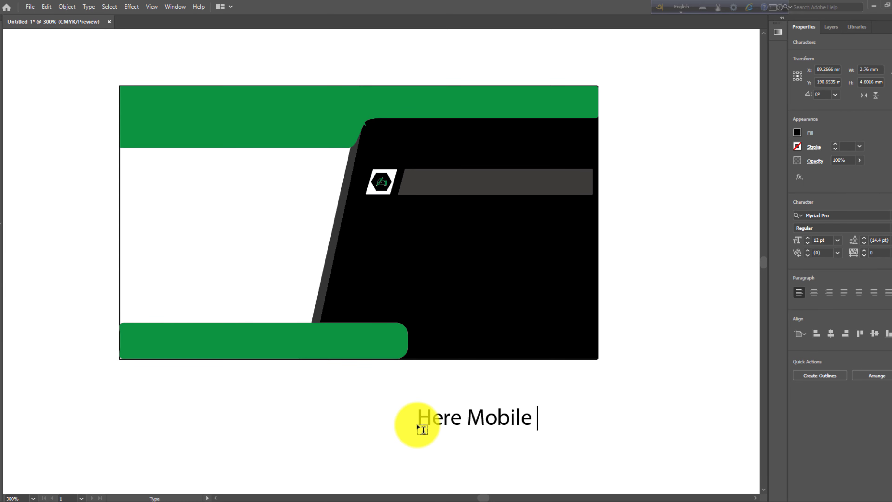
pyautogui.write('Service')
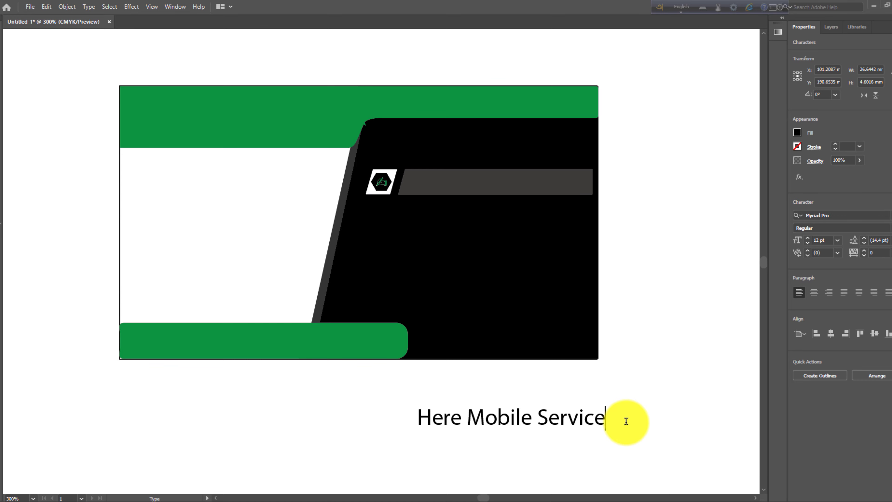
pyautogui.write(',Charger,Headph')
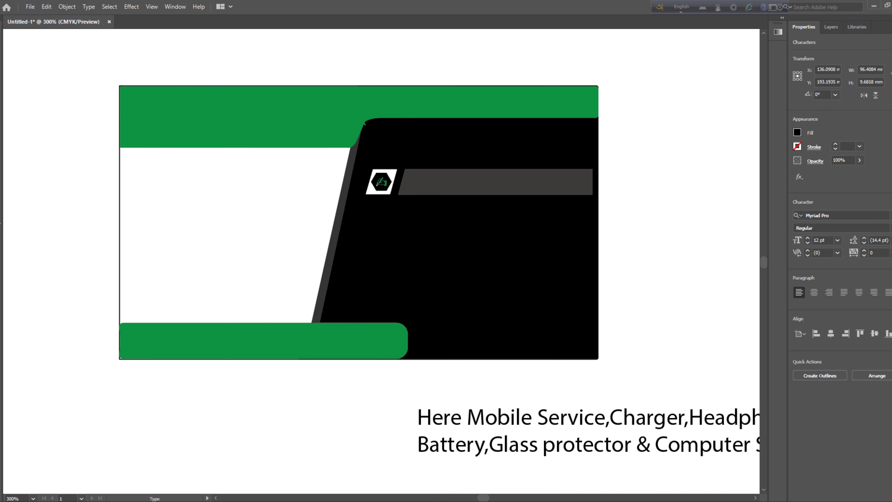
pyautogui.press('Escape')
# Step: Scale the services text to 5.34 pt, make it white and fit it inside the grey bar
pyautogui.moveTo(454, 412); pyautogui.dragTo(204, 305)
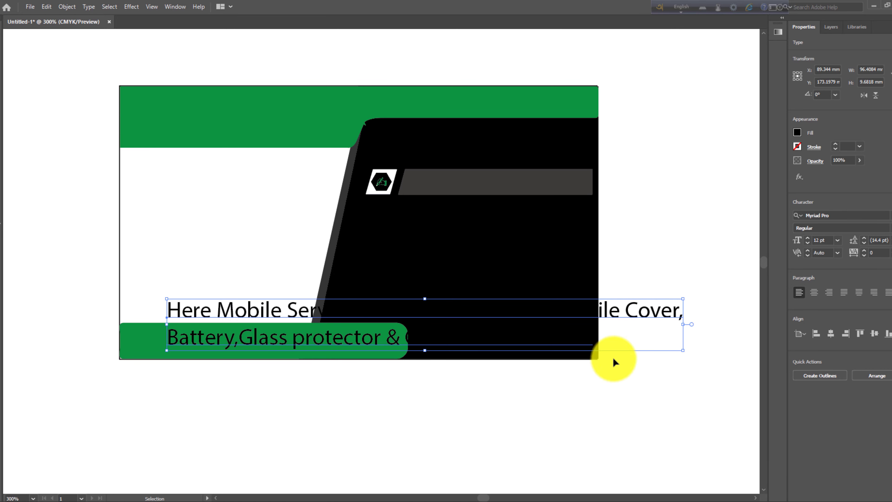
pyautogui.moveTo(683, 324); pyautogui.dragTo(362, 317)
pyautogui.moveTo(264, 309); pyautogui.dragTo(505, 183)
pyautogui.hotkey('ctrl', '=')
pyautogui.hotkey('ctrl', '=')
pyautogui.click(797, 132)
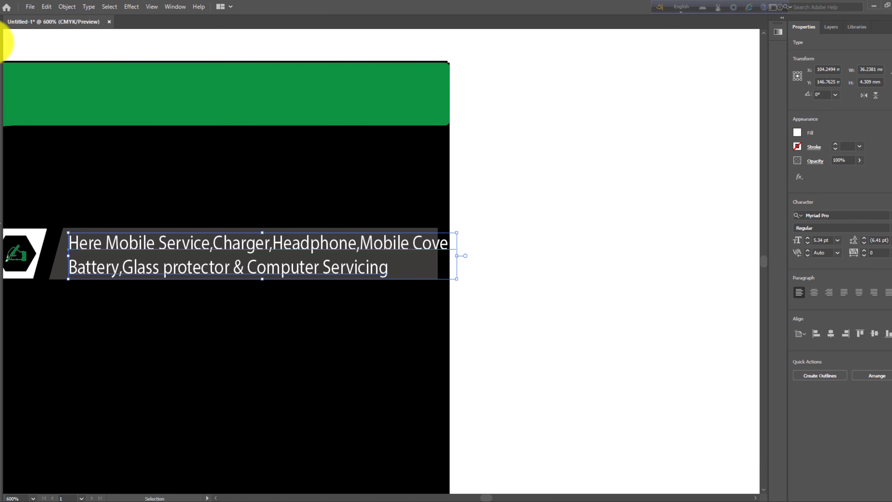
pyautogui.moveTo(457, 255); pyautogui.dragTo(435, 255)
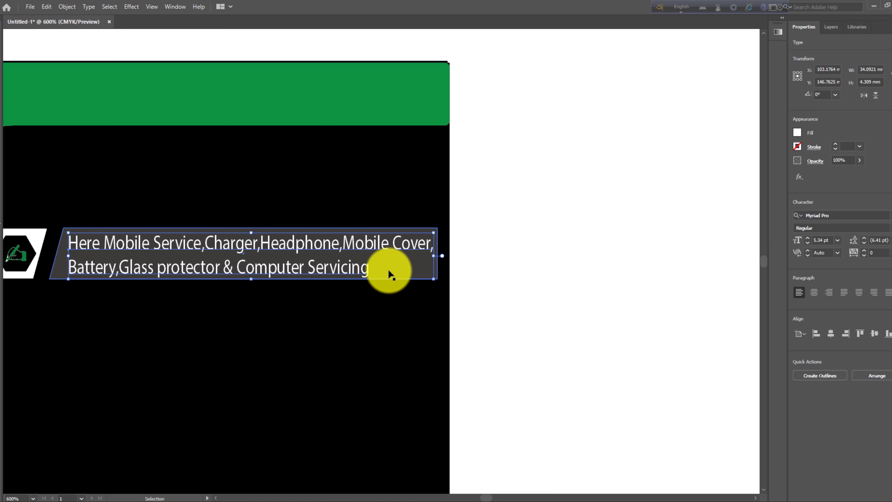
pyautogui.moveTo(249, 277); pyautogui.dragTo(248, 273)
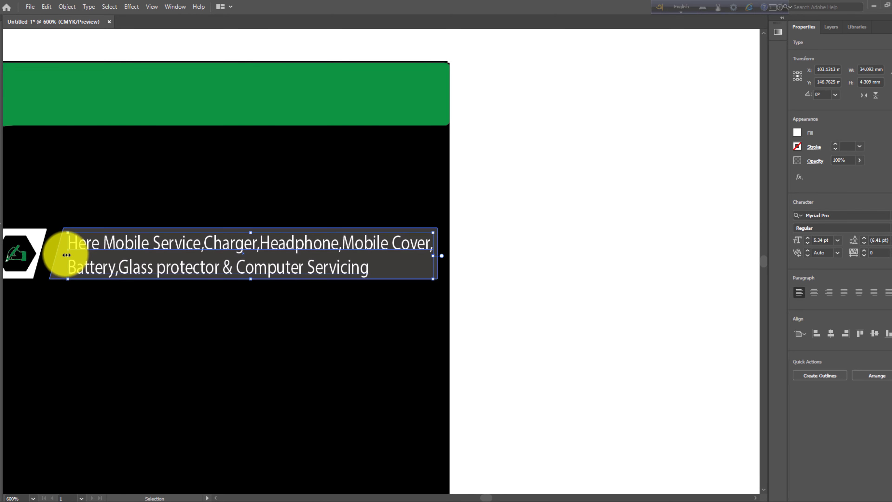
pyautogui.press('a')
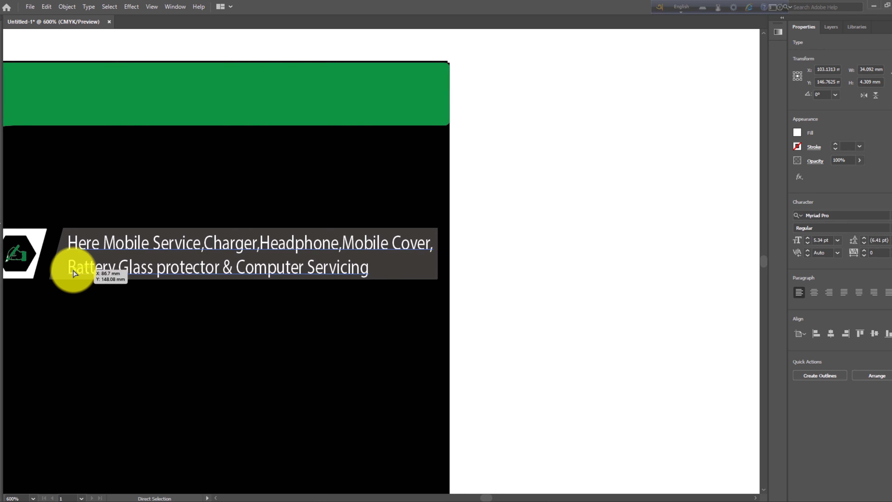
pyautogui.press('v')
pyautogui.click(548, 259)
pyautogui.hotkey('ctrl', '-')
pyautogui.hotkey('ctrl', '-')
pyautogui.hotkey('ctrl', '-')
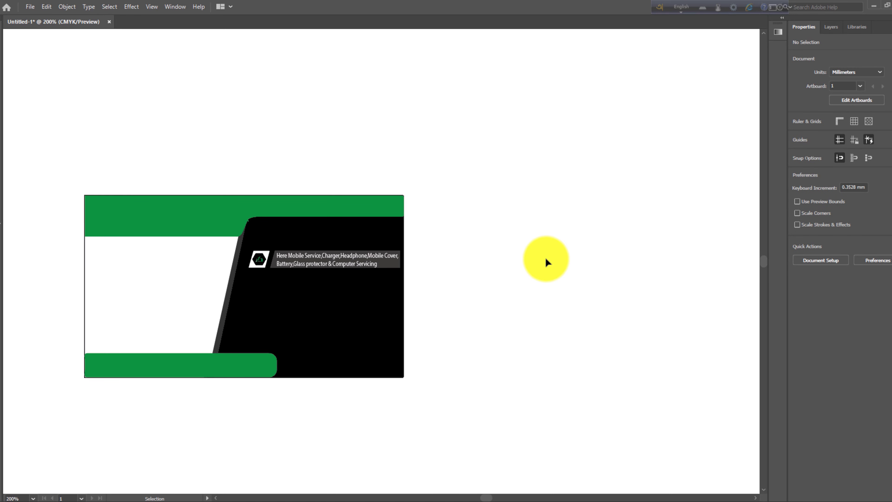
# Step: Add missing spaces after the commas and before Mobile Cover in the services text
pyautogui.hotkey('ctrl', '+')
pyautogui.hotkey('ctrl', '+')
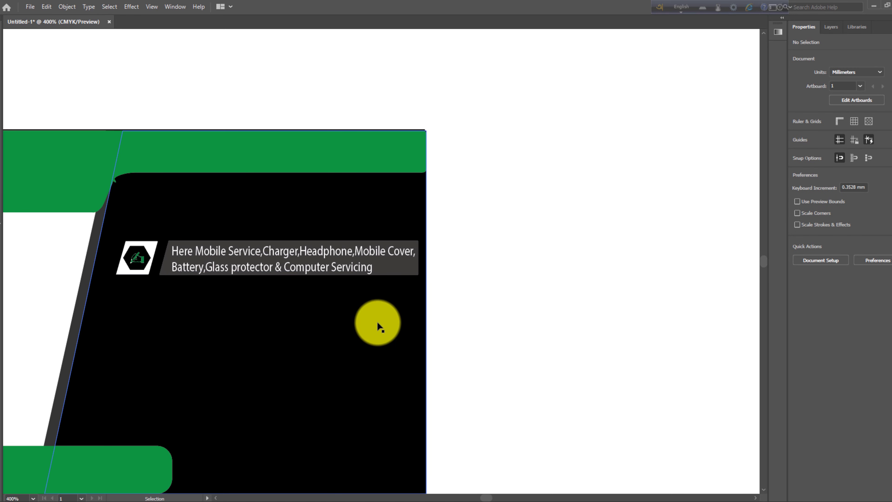
pyautogui.doubleClick(274, 251)
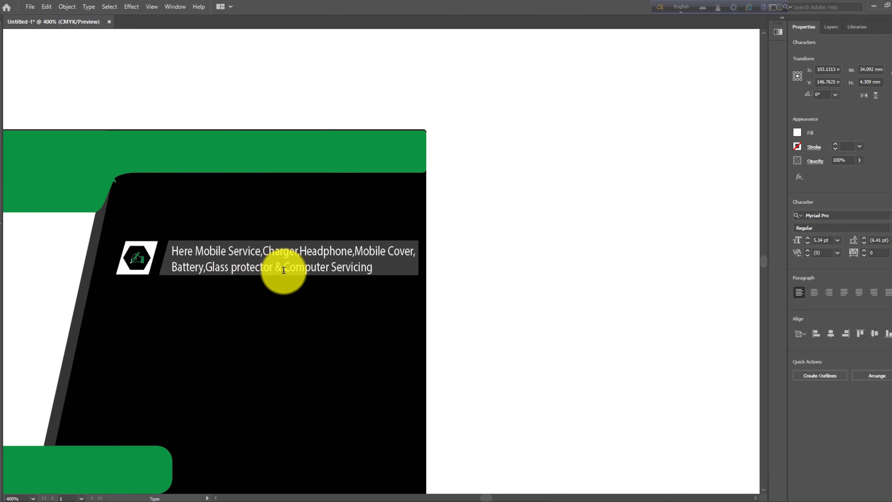
pyautogui.click(301, 251)
pyautogui.click(359, 251)
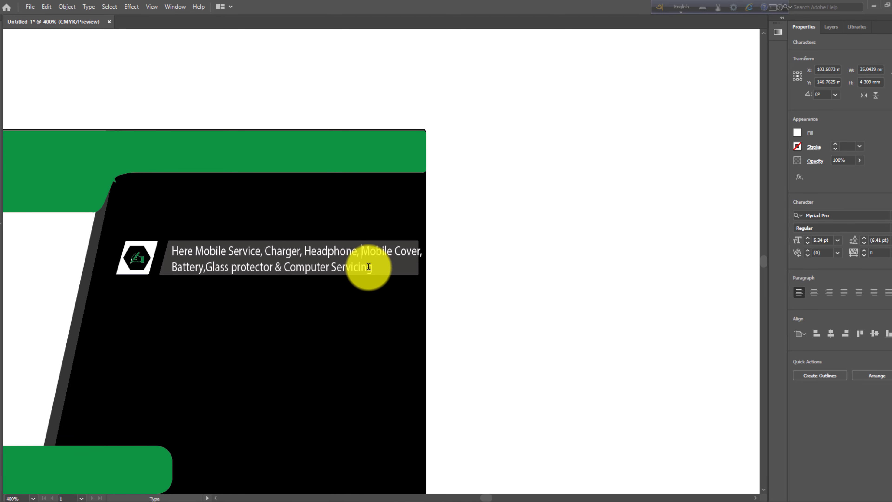
pyautogui.click(206, 267)
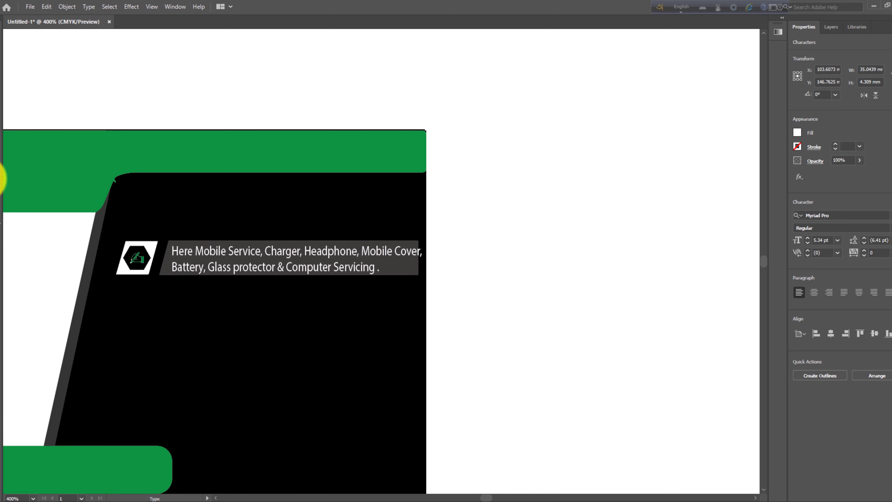
pyautogui.click(8, 39)
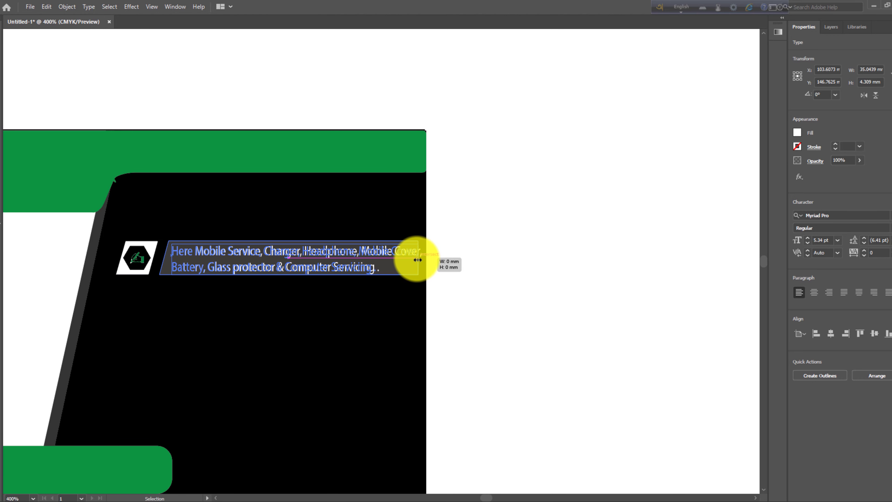
pyautogui.click(428, 259)
# Step: Try aligning the logo with the services text, then undo both alignments
pyautogui.click(317, 253)
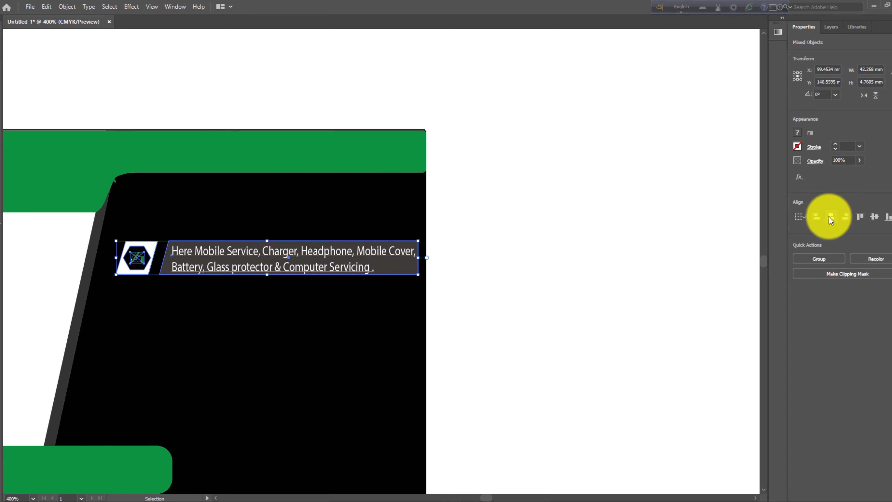
pyautogui.click(831, 217)
pyautogui.click(874, 217)
pyautogui.hotkey('ctrl', 'z')
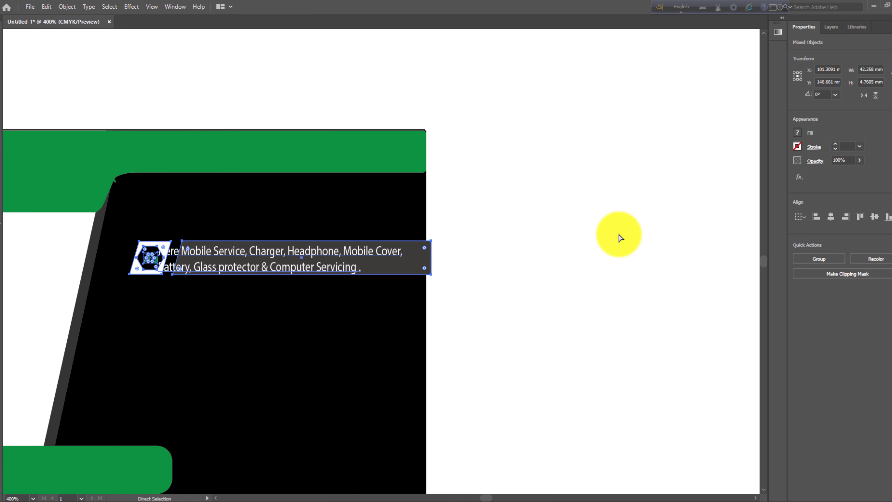
pyautogui.hotkey('ctrl', 'z')
pyautogui.click(534, 274)
# Step: Set the services text to Bahnschrift and narrow its frame to fit the grey bar
pyautogui.click(304, 275)
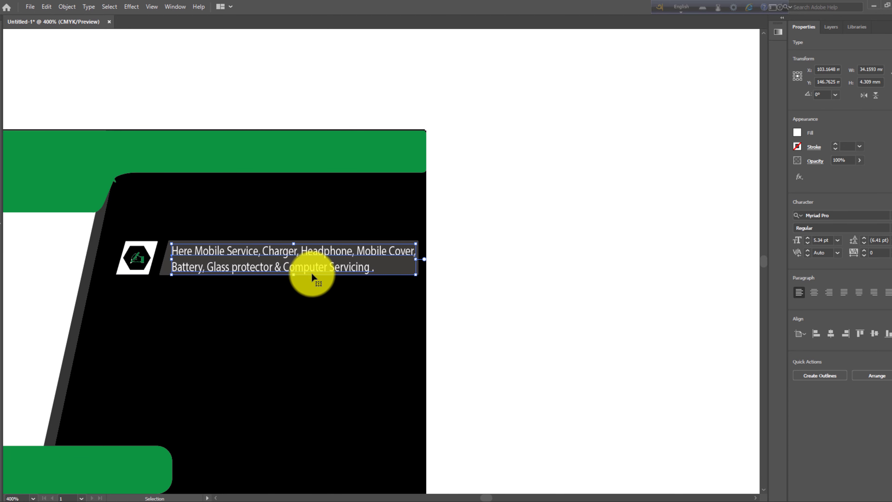
pyautogui.hotkey('ctrl', 'shift', 'z')
pyautogui.moveTo(428, 260); pyautogui.dragTo(416, 260)
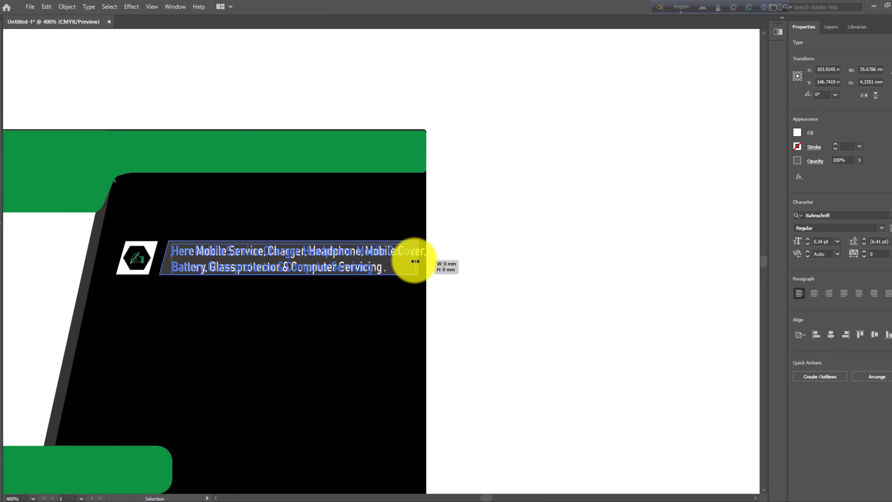
pyautogui.click(493, 259)
pyautogui.scroll(-2, 504, 263)
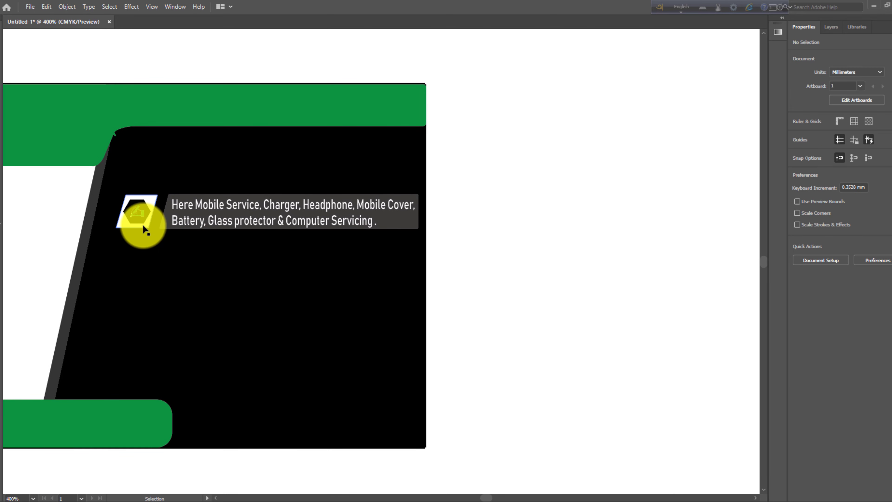
pyautogui.click(136, 219)
pyautogui.keyDown('shift'); pyautogui.click(206, 218); pyautogui.keyUp('shift')
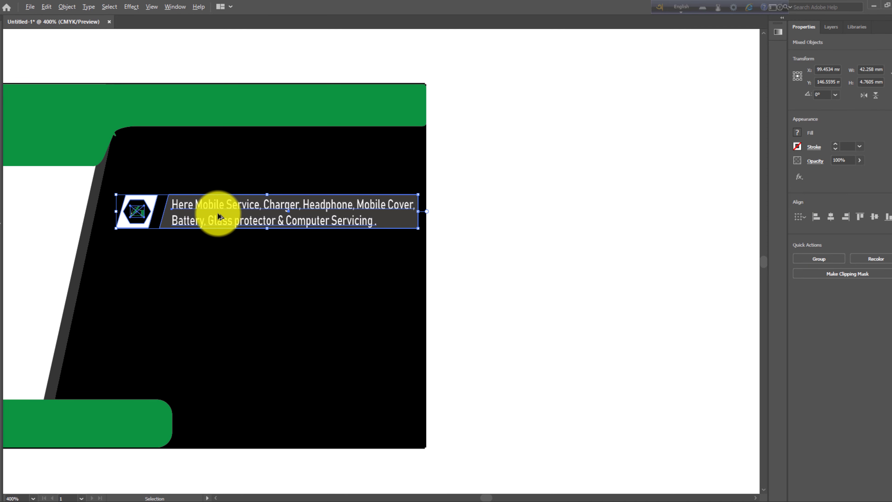
# Step: Duplicate the logo-and-text row below, ungroup it and widen its grey banner
pyautogui.moveTo(217, 213); pyautogui.dragTo(207, 272)
pyautogui.hotkey('ctrl', 'g')
pyautogui.click(496, 254)
pyautogui.click(397, 274)
pyautogui.rightClick(398, 276)
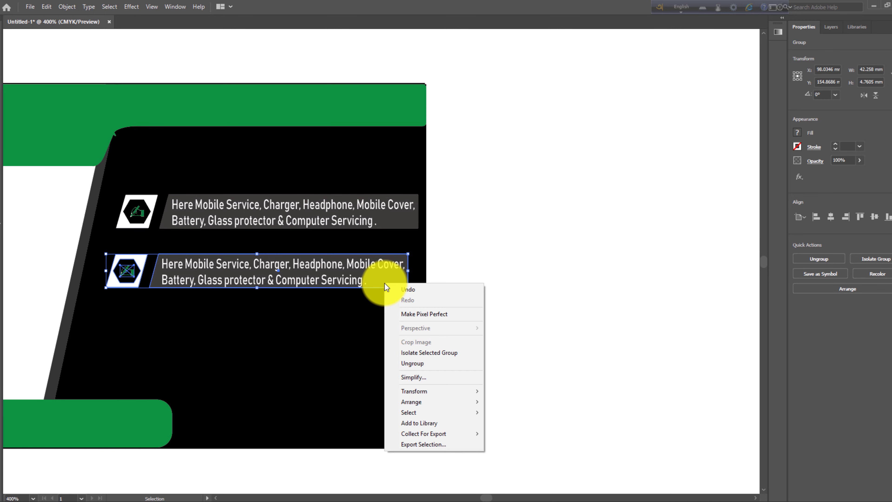
pyautogui.click(453, 364)
pyautogui.click(409, 272)
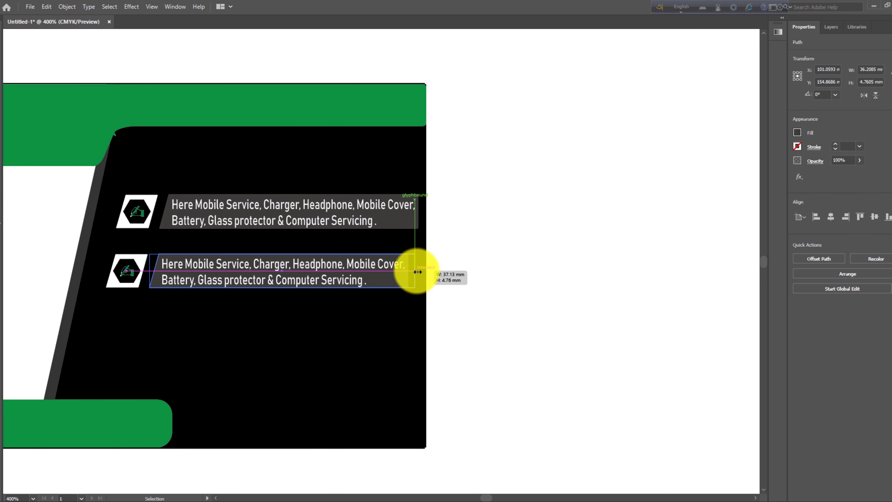
pyautogui.moveTo(409, 271); pyautogui.dragTo(418, 272)
pyautogui.click(472, 266)
# Step: Place the location pin image onto the black card via File > Place
pyautogui.scroll(-2, 473, 269)
pyautogui.scroll(-1, 473, 270)
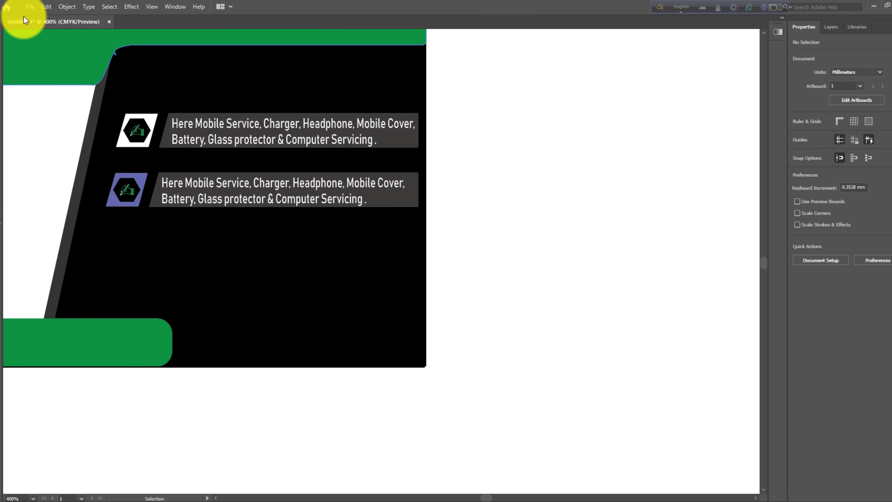
pyautogui.click(30, 6)
pyautogui.moveTo(63, 187)
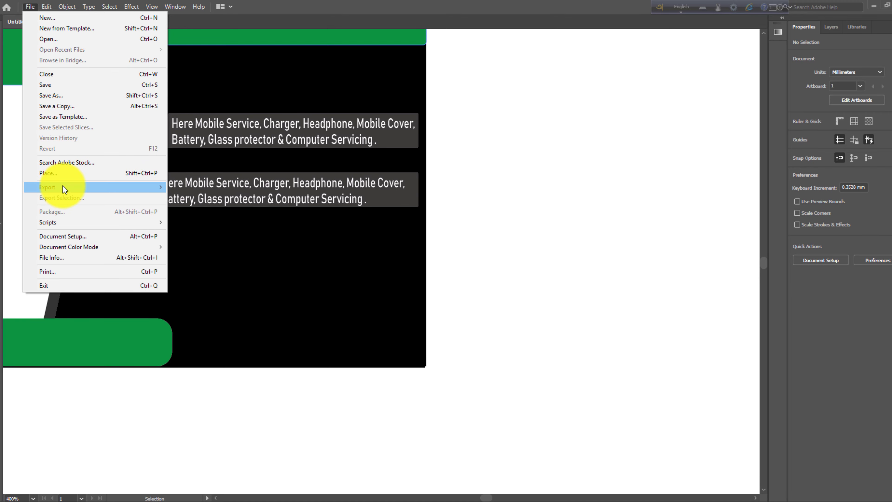
pyautogui.click(63, 173)
pyautogui.click(397, 105)
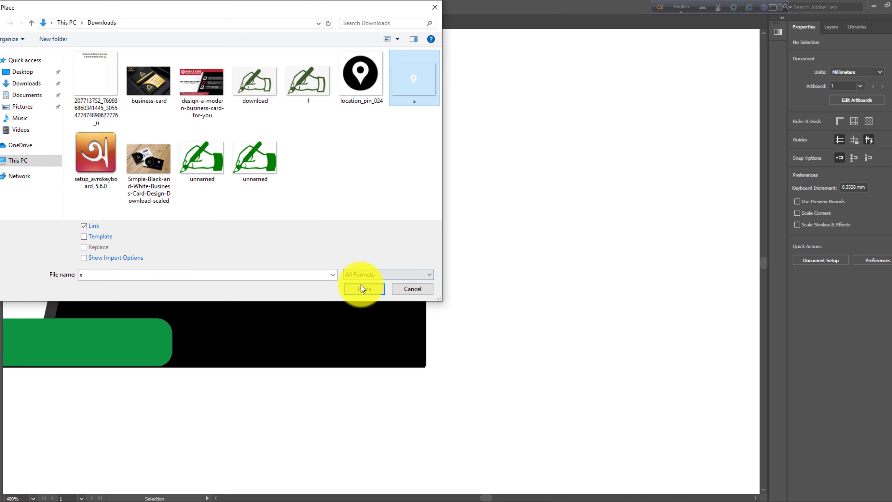
pyautogui.click(365, 288)
pyautogui.moveTo(278, 262); pyautogui.dragTo(323, 294)
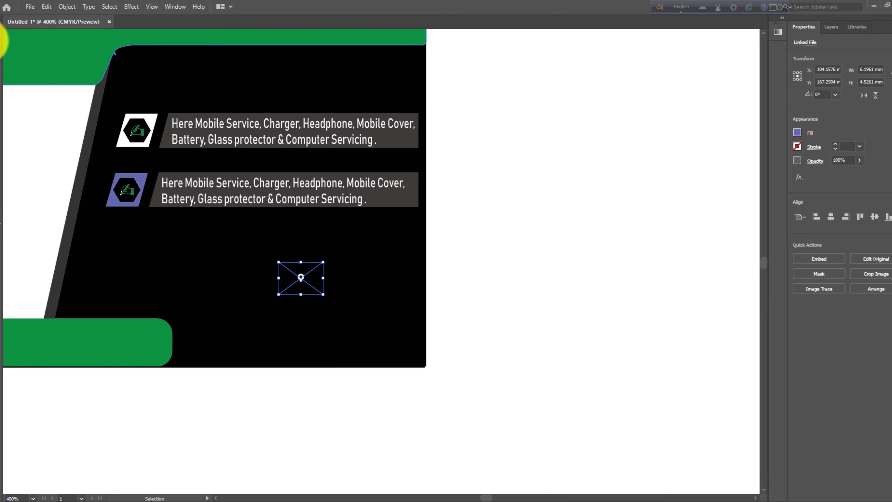
# Step: Move the location pin into the second row's hexagon and enlarge it to fill it
pyautogui.click(124, 203)
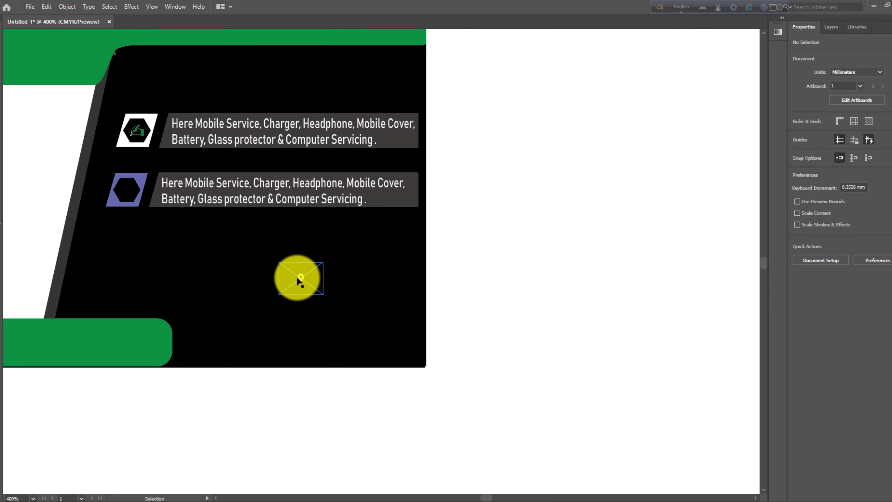
pyautogui.moveTo(299, 278); pyautogui.dragTo(127, 188)
pyautogui.hotkey('ctrl', '+')
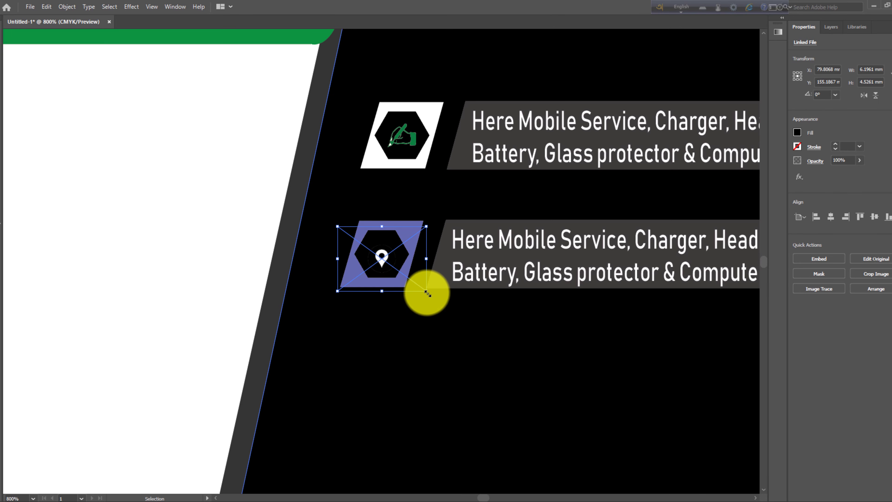
pyautogui.moveTo(426, 291); pyautogui.dragTo(447, 301)
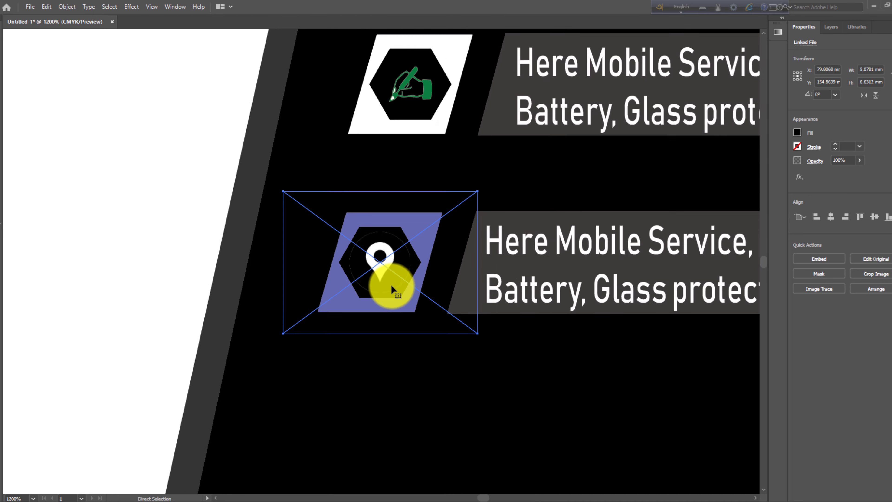
pyautogui.press('a')
pyautogui.click(494, 413)
pyautogui.hotkey('ctrl', '-')
pyautogui.hotkey('ctrl', '-')
pyautogui.hotkey('ctrl', '-')
pyautogui.press('v')
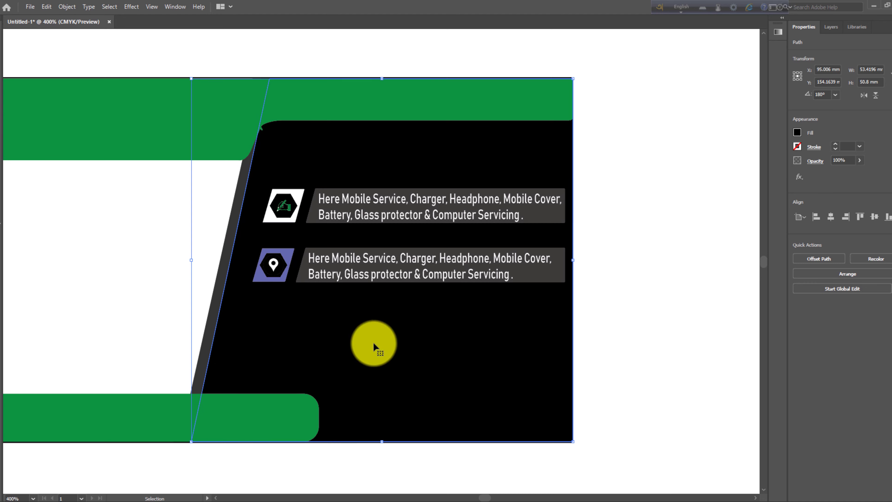
# Step: Replace the second row's service description with the text 'Your Location,'
pyautogui.click(662, 278)
pyautogui.click(398, 273)
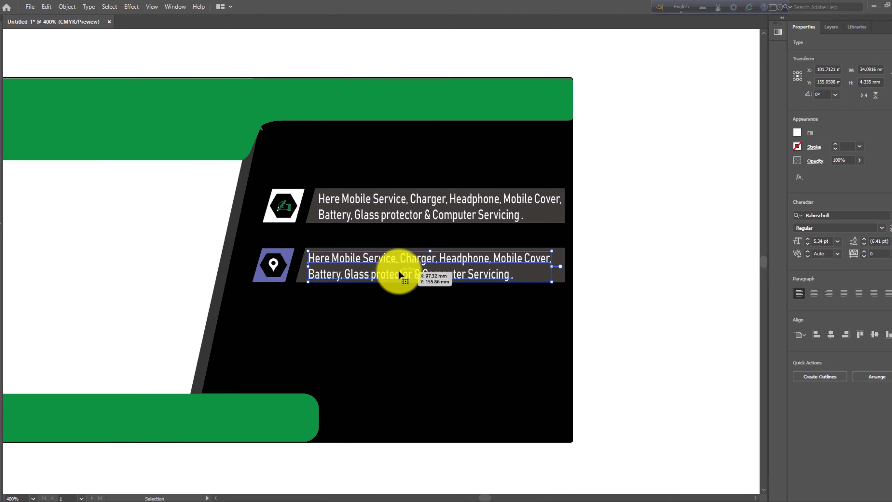
pyautogui.doubleClick(405, 280)
pyautogui.moveTo(504, 276); pyautogui.dragTo(309, 257)
pyautogui.press('BackSpace')
pyautogui.write('Your L')
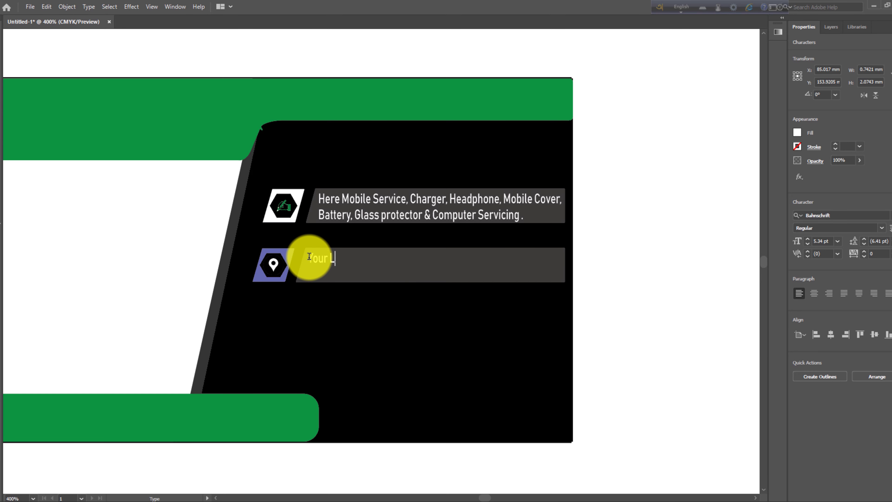
pyautogui.write('oad')
pyautogui.write('tion,')
# Step: Stretch and enlarge the 'Your Location,' label to fill the second row's banner
pyautogui.click(4, 35)
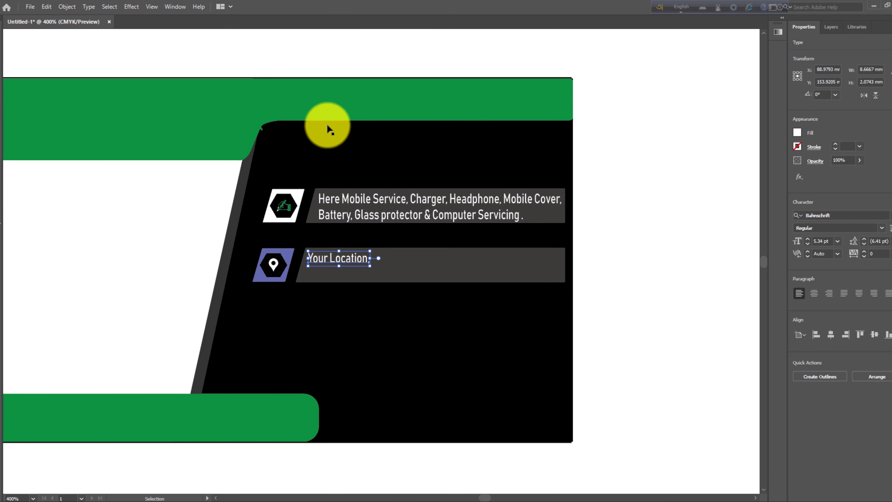
pyautogui.moveTo(372, 258); pyautogui.dragTo(547, 258)
pyautogui.moveTo(425, 266); pyautogui.dragTo(432, 279)
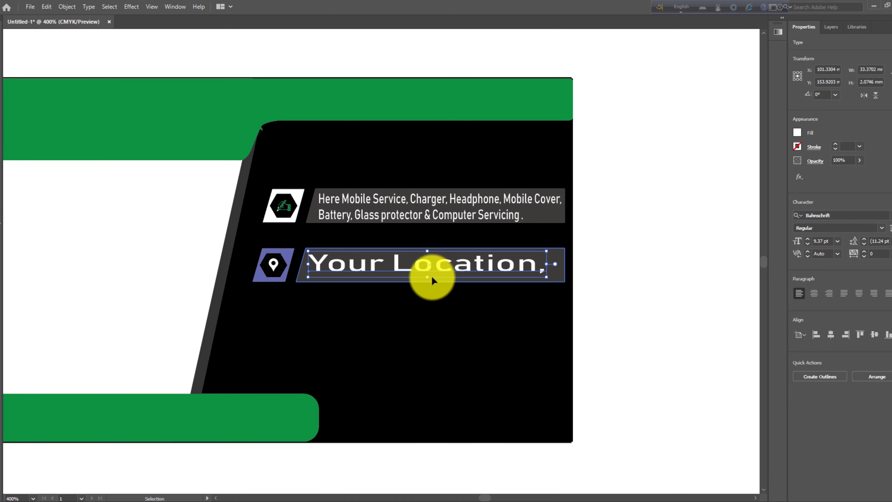
pyautogui.click(628, 268)
pyautogui.scroll(-2, 626, 264)
pyautogui.scroll(-2, 626, 265)
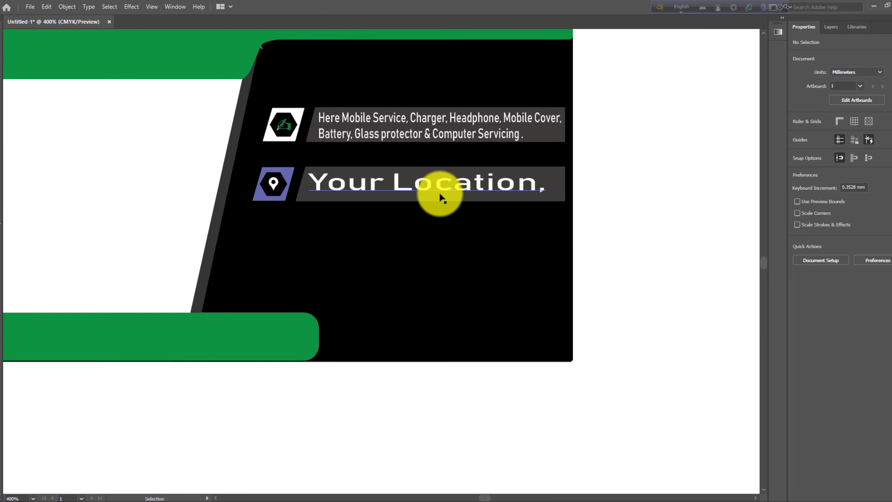
pyautogui.click(416, 135)
# Step: Duplicate the first row's icon and text as a third row, ungroup it, and widen its bar
pyautogui.moveTo(422, 127); pyautogui.dragTo(410, 250)
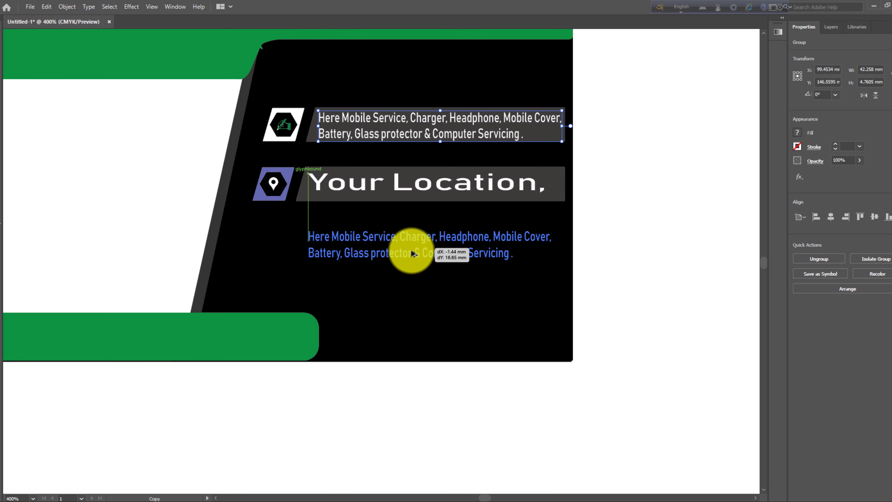
pyautogui.hotkey('ctrl', 'z')
pyautogui.press('v')
pyautogui.click(291, 123)
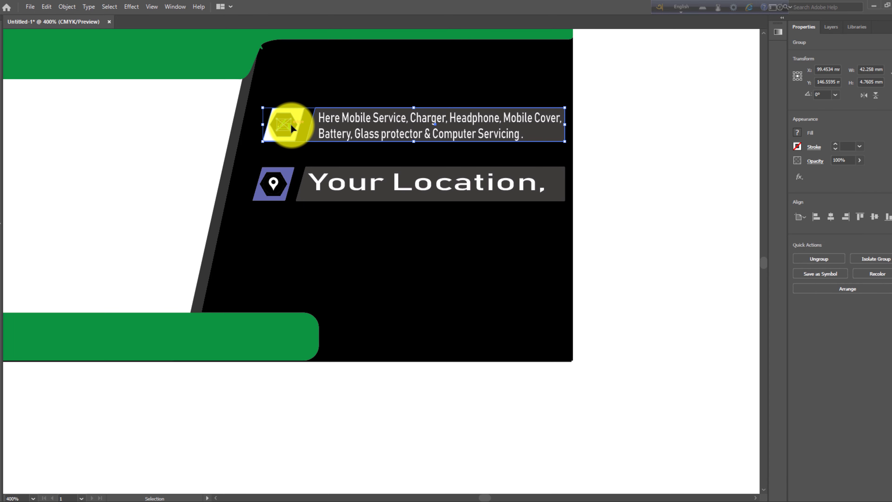
pyautogui.keyDown('shift'); pyautogui.click(296, 125); pyautogui.keyUp('shift')
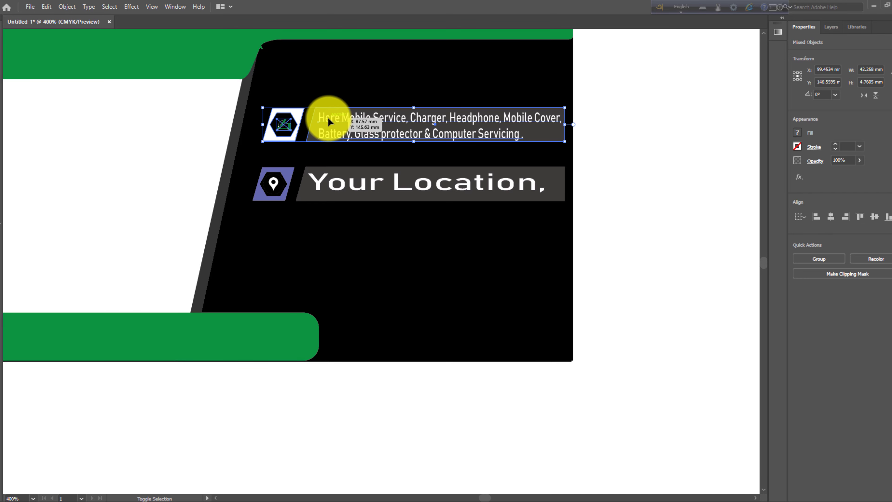
pyautogui.moveTo(341, 123); pyautogui.dragTo(319, 236)
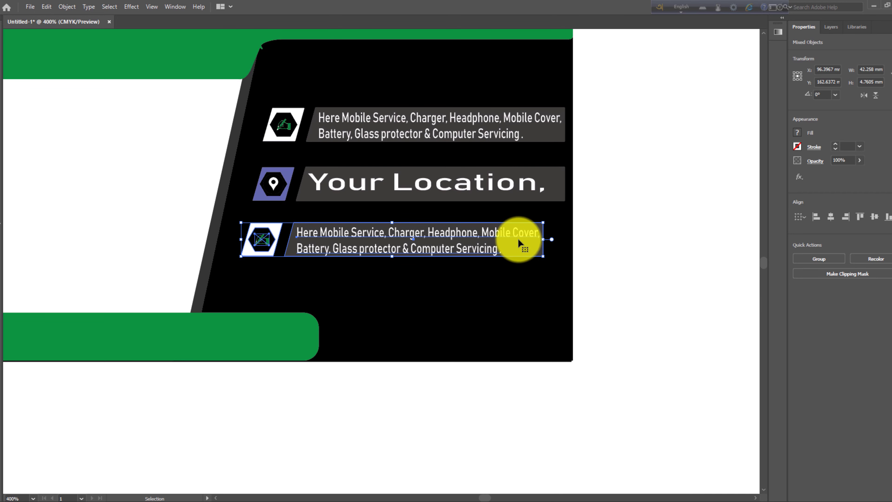
pyautogui.rightClick(538, 243)
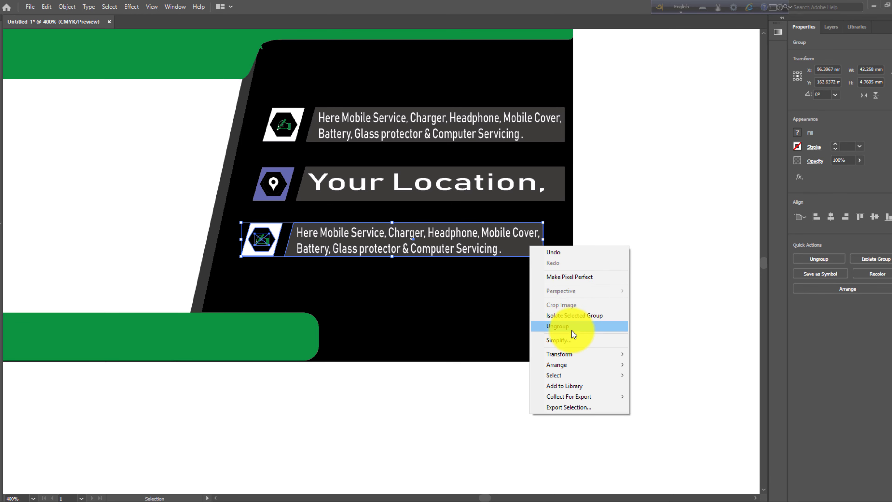
pyautogui.click(548, 259)
pyautogui.click(526, 259)
pyautogui.moveTo(544, 243); pyautogui.dragTo(565, 242)
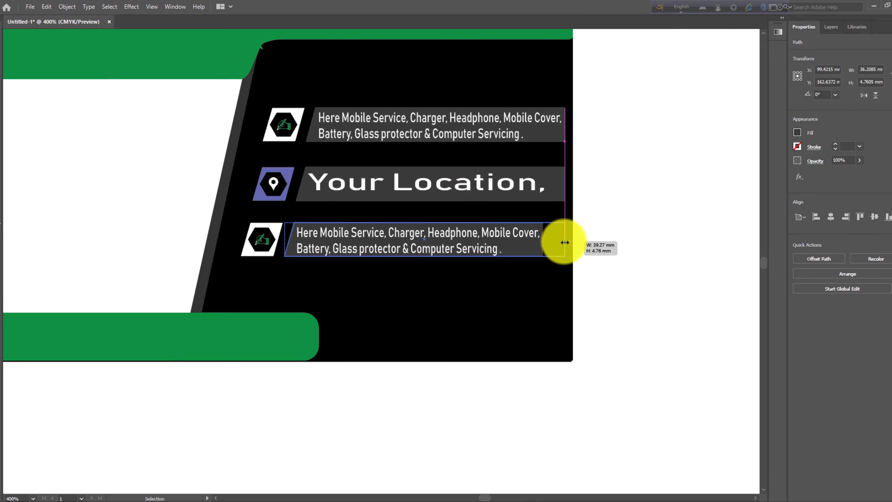
pyautogui.click(614, 233)
pyautogui.click(330, 250)
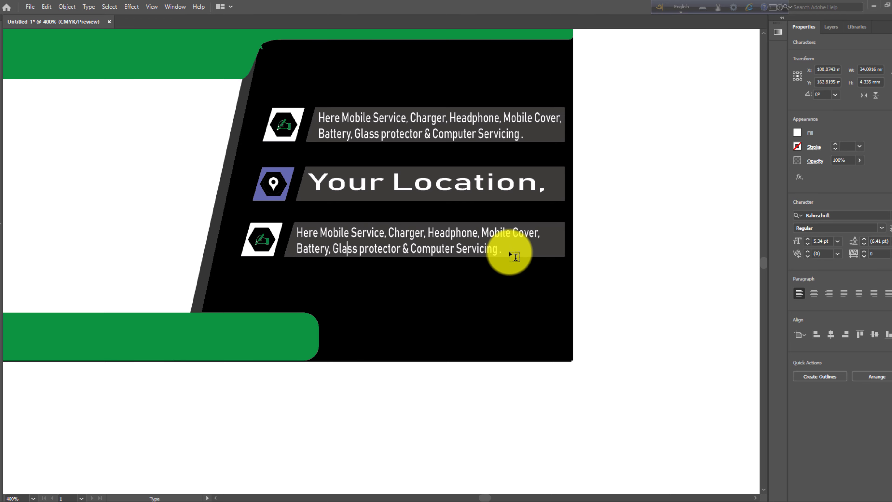
pyautogui.tripleClick(493, 249)
pyautogui.write('Y')
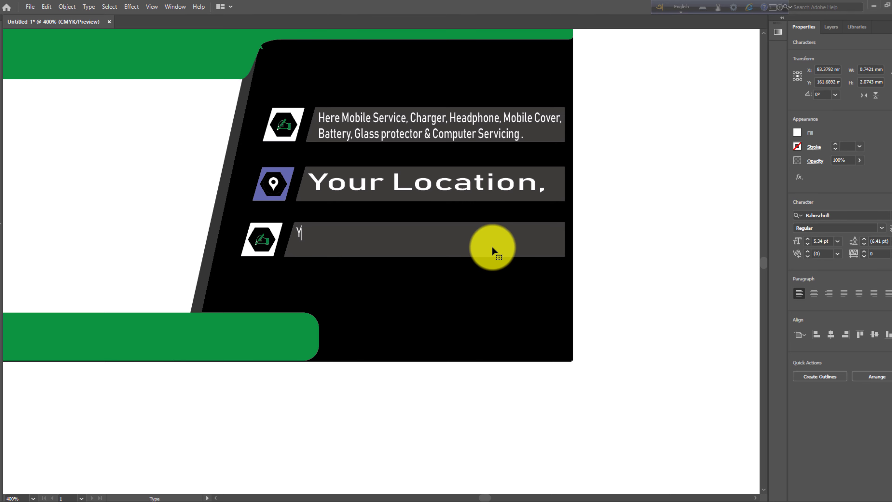
pyautogui.write('PHONE: 01')
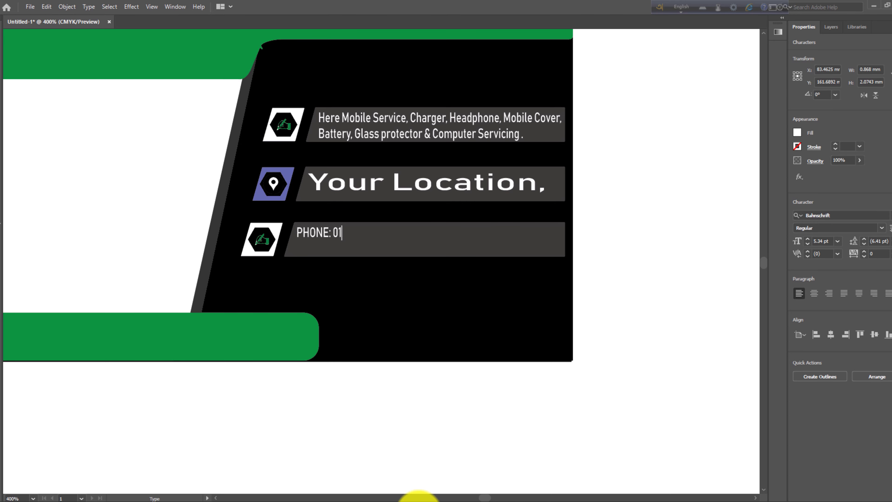
pyautogui.press('BackSpace')
pyautogui.write('088')
pyautogui.write(' 0000')
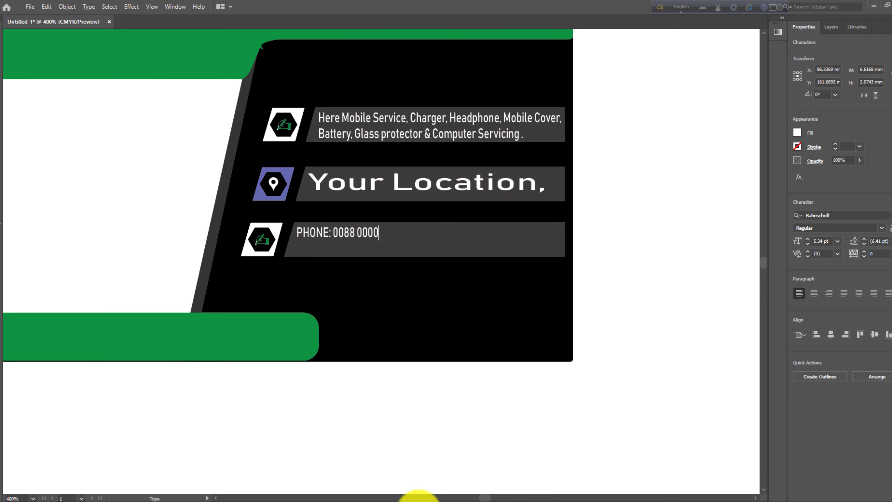
pyautogui.write(' 0000')
pyautogui.press('Return')
pyautogui.write('0088')
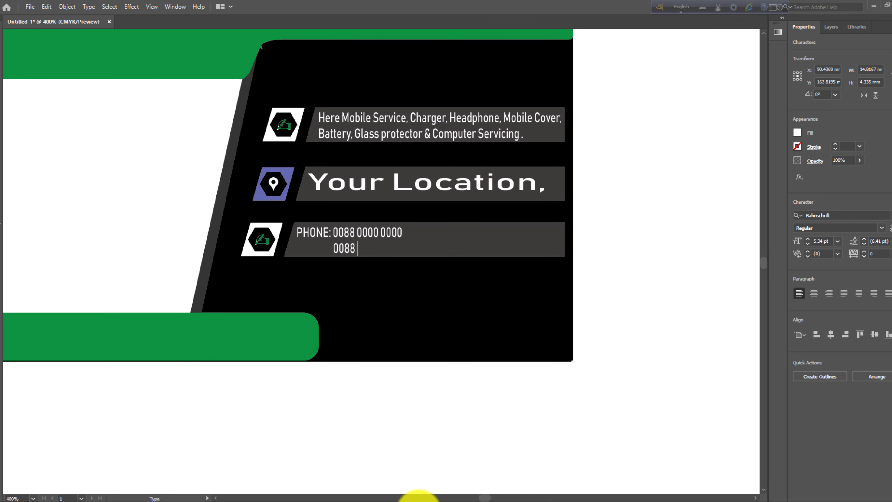
pyautogui.write('00 0000')
pyautogui.write(' 0')
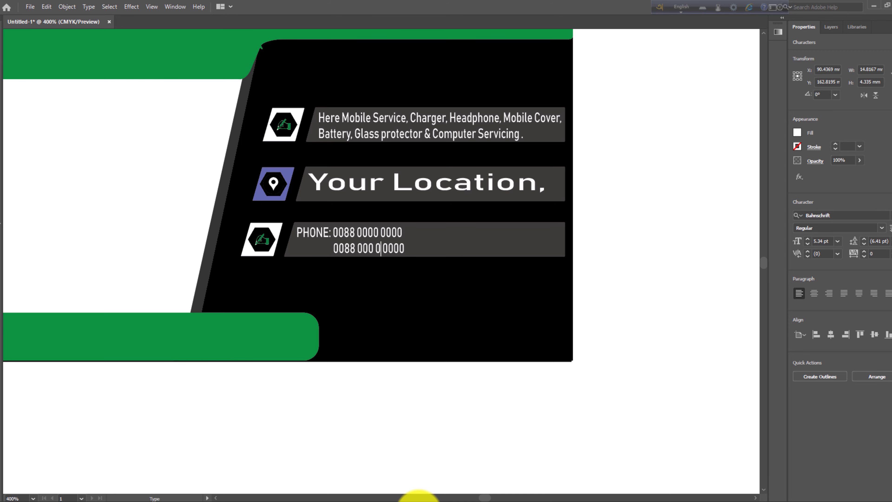
pyautogui.press('BackSpace')
pyautogui.press('BackSpace')
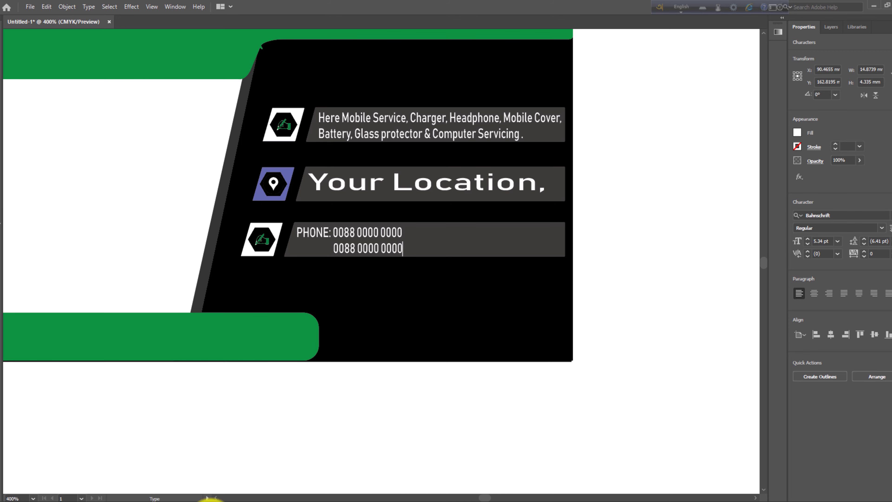
pyautogui.click(9, 43)
pyautogui.click(258, 237)
# Step: Ungroup the phone icon and place the unnamedDC telephone image on the canvas
pyautogui.rightClick(258, 237)
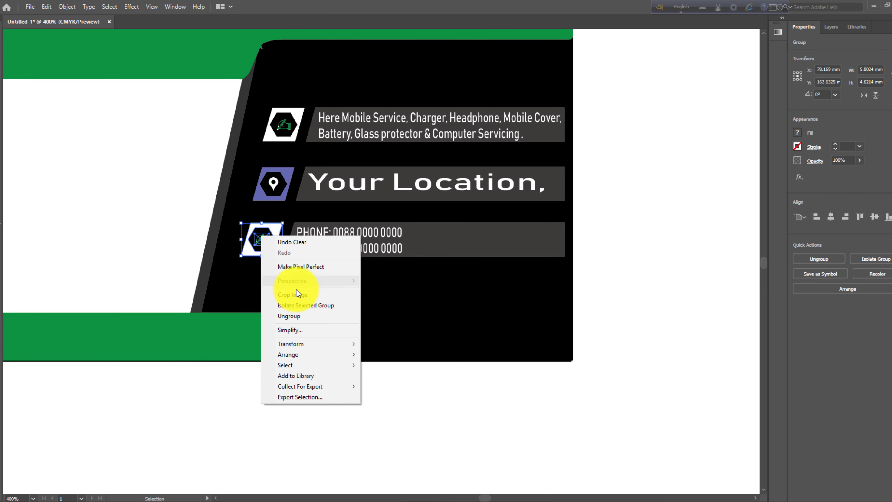
pyautogui.click(298, 313)
pyautogui.click(30, 6)
pyautogui.click(67, 174)
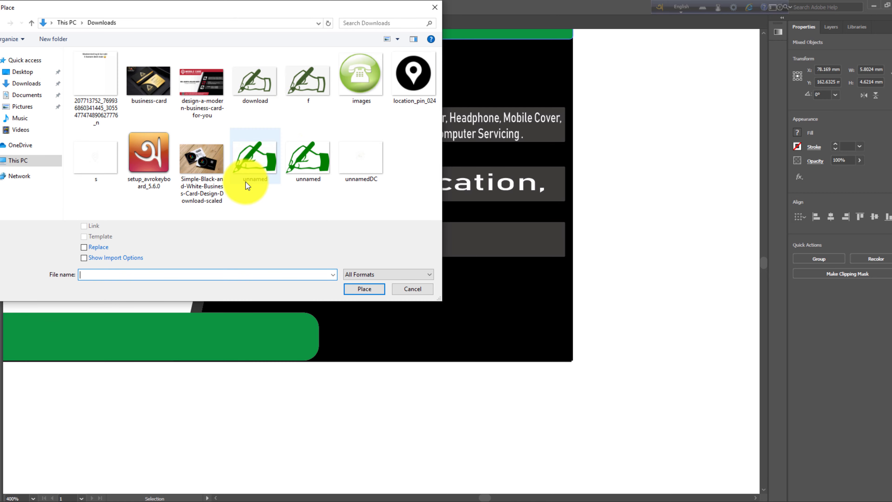
pyautogui.click(359, 165)
pyautogui.click(364, 289)
pyautogui.click(351, 388)
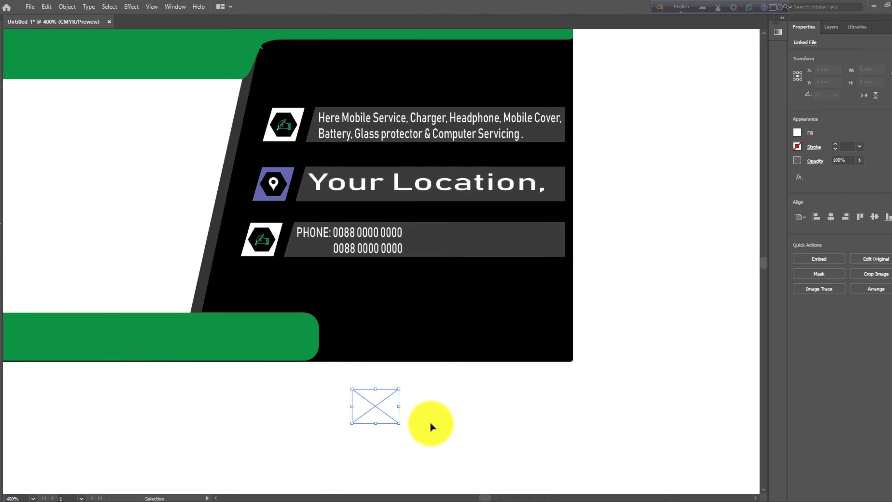
# Step: Move the telephone image onto the phone row's hexagon and scale it to fill it
pyautogui.moveTo(374, 407)
pyautogui.mouseDown()
pyautogui.moveTo(364, 313)
pyautogui.moveTo(260, 239)
pyautogui.mouseUp()
pyautogui.click(346, 287)
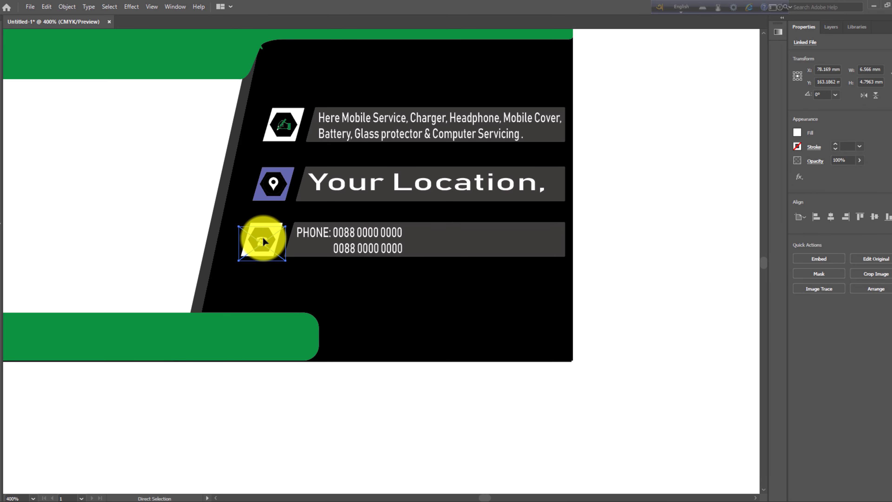
pyautogui.hotkey('ctrl', '=')
pyautogui.hotkey('ctrl', '=')
pyautogui.hotkey('ctrl', '=')
pyautogui.moveTo(376, 257); pyautogui.dragTo(376, 248)
pyautogui.hotkey('ctrl', '=')
pyautogui.hotkey('ctrl', '=')
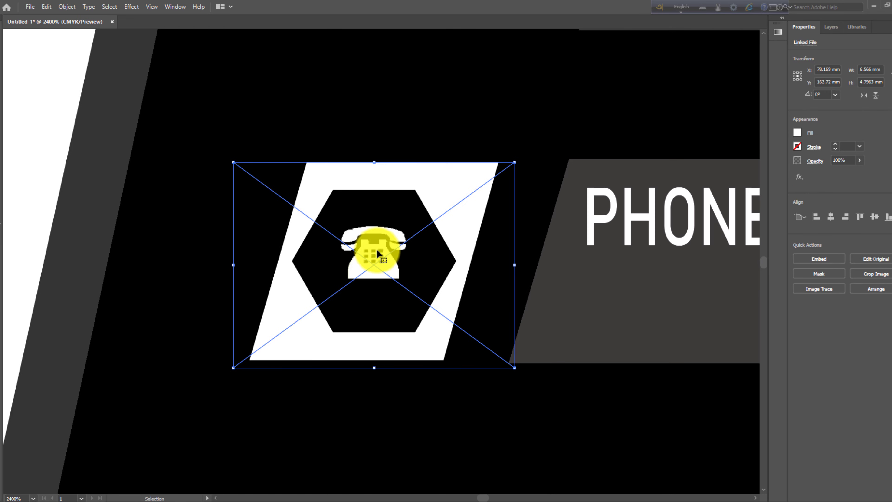
pyautogui.moveTo(513, 369); pyautogui.dragTo(613, 438)
pyautogui.moveTo(382, 271)
pyautogui.mouseDown()
pyautogui.moveTo(382, 286)
pyautogui.moveTo(378, 278)
pyautogui.mouseUp()
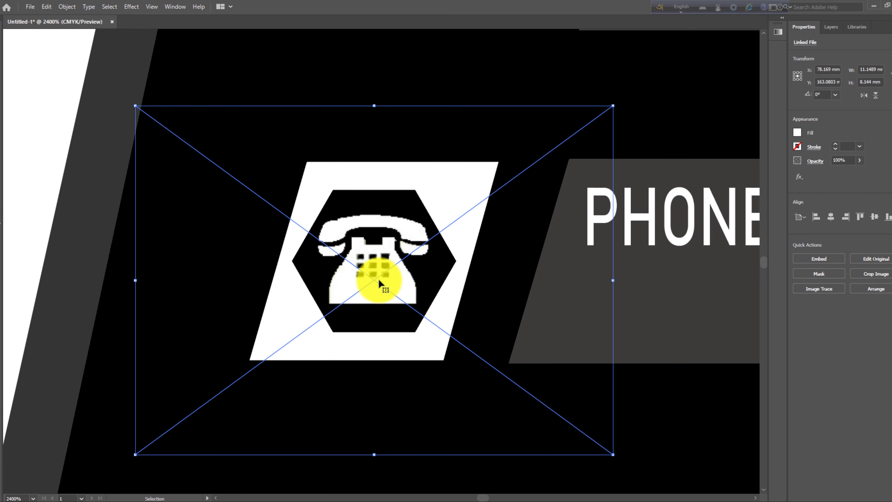
pyautogui.hotkey('ctrl', '-')
pyautogui.hotkey('ctrl', '-')
pyautogui.hotkey('ctrl', '-')
pyautogui.hotkey('ctrl', '-')
pyautogui.click(610, 439)
pyautogui.hotkey('ctrl', '-')
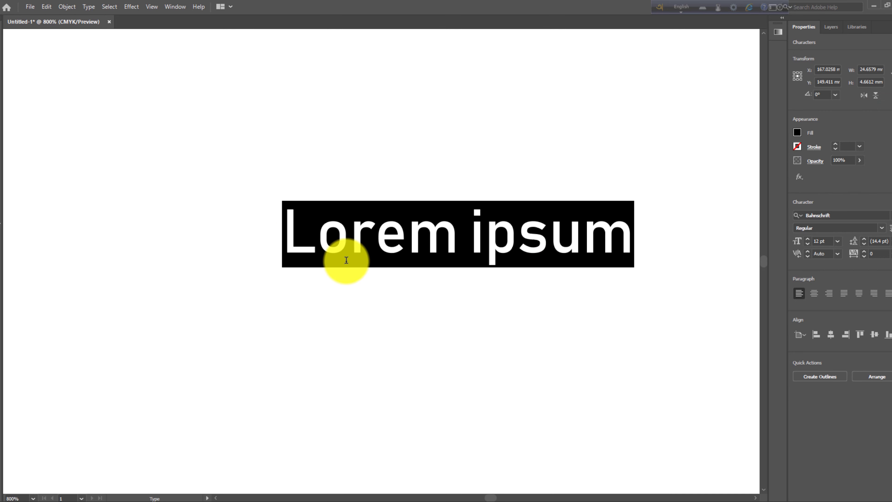
# Step: Type 'IT', scale it up, and convert it to outlines
pyautogui.write('it')
pyautogui.press('BackSpace')
pyautogui.press('BackSpace')
pyautogui.write('IY')
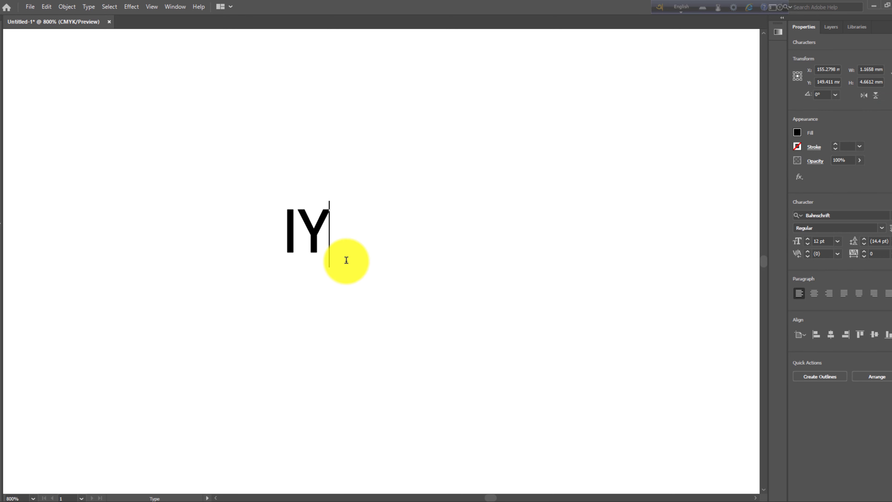
pyautogui.press('BackSpace')
pyautogui.write('T')
pyautogui.press('Escape')
pyautogui.moveTo(329, 266); pyautogui.dragTo(382, 343)
pyautogui.click(92, 7)
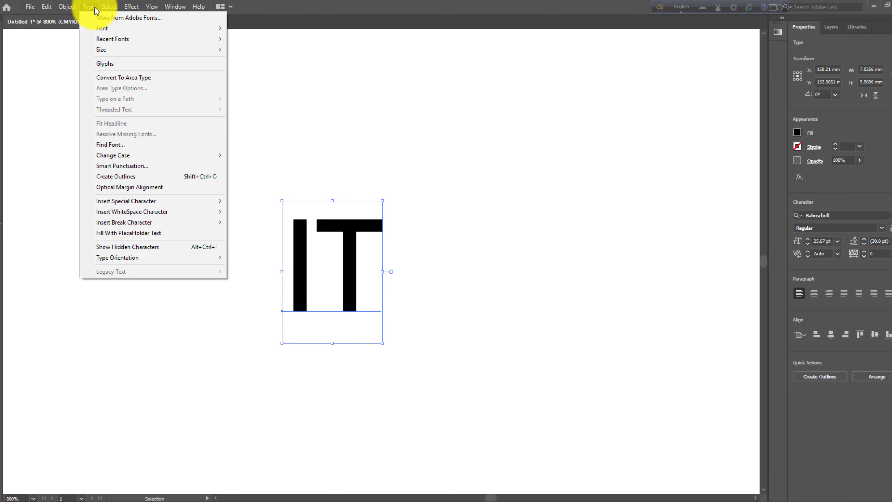
pyautogui.click(116, 176)
# Step: Lengthen the T stem and delete the I, leaving only the T letterform
pyautogui.moveTo(300, 275)
pyautogui.mouseDown()
pyautogui.moveTo(319, 272)
pyautogui.moveTo(326, 254)
pyautogui.moveTo(328, 264)
pyautogui.mouseUp()
pyautogui.moveTo(330, 335)
pyautogui.mouseDown()
pyautogui.moveTo(330, 311)
pyautogui.moveTo(350, 325)
pyautogui.mouseUp()
pyautogui.click(348, 304)
pyautogui.click(425, 282)
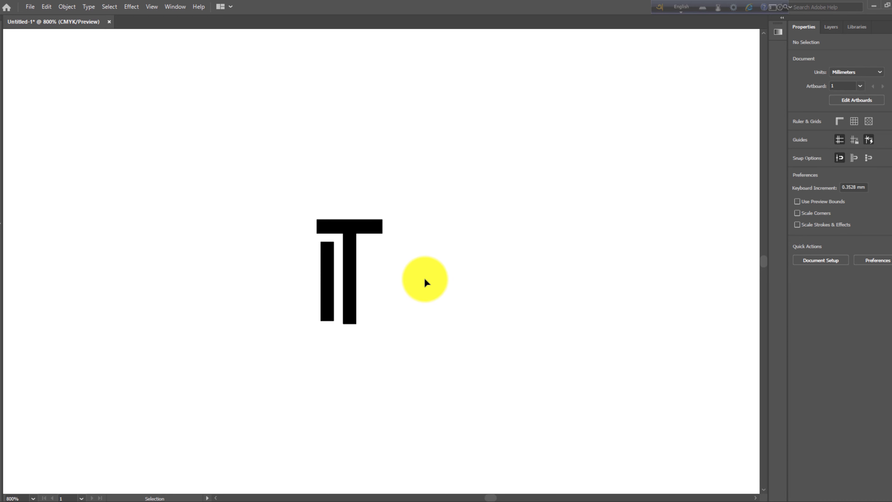
pyautogui.moveTo(337, 294); pyautogui.dragTo(336, 300)
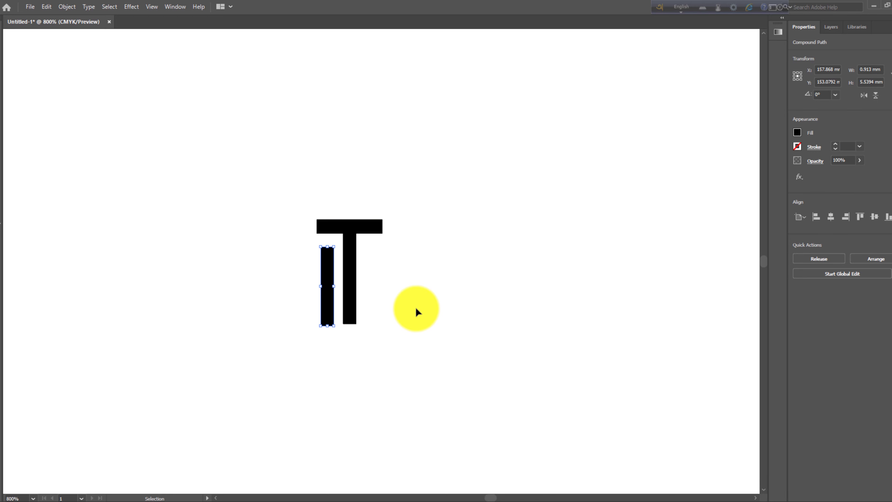
pyautogui.click(415, 307)
pyautogui.click(327, 289)
pyautogui.press('Delete')
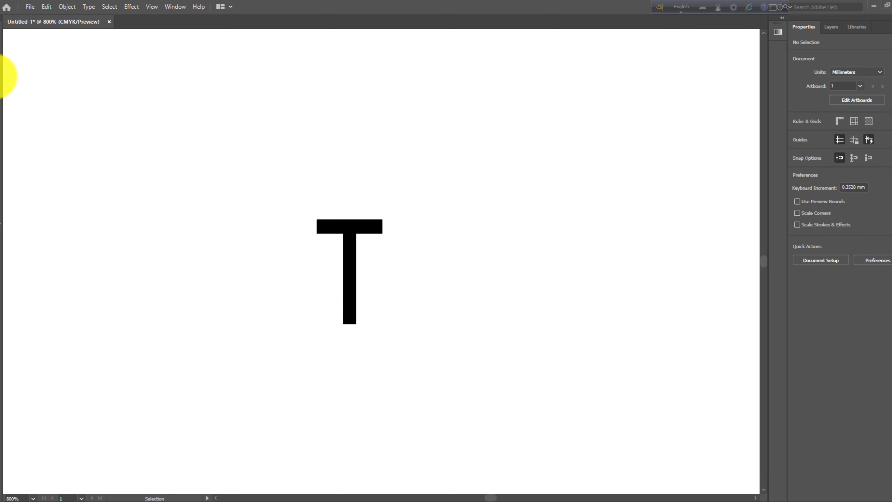
# Step: Draw a small circle sitting above the T's crossbar
pyautogui.click(9, 82)
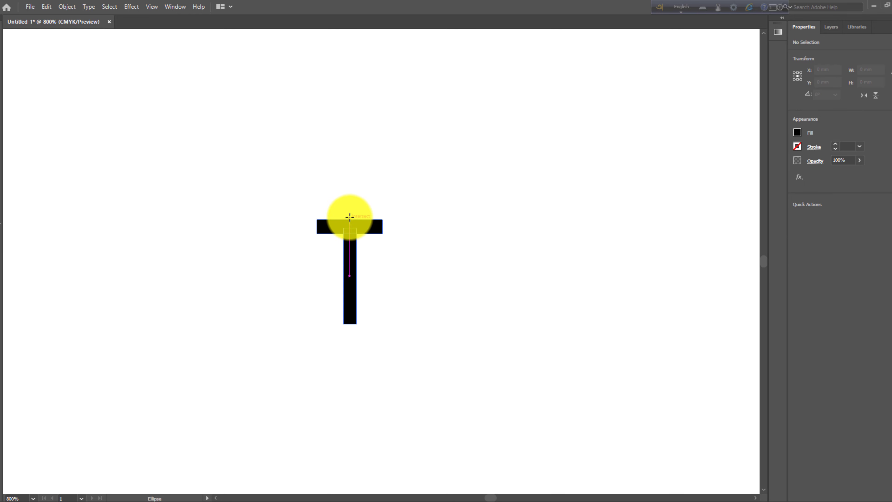
pyautogui.moveTo(350, 199); pyautogui.dragTo(362, 215)
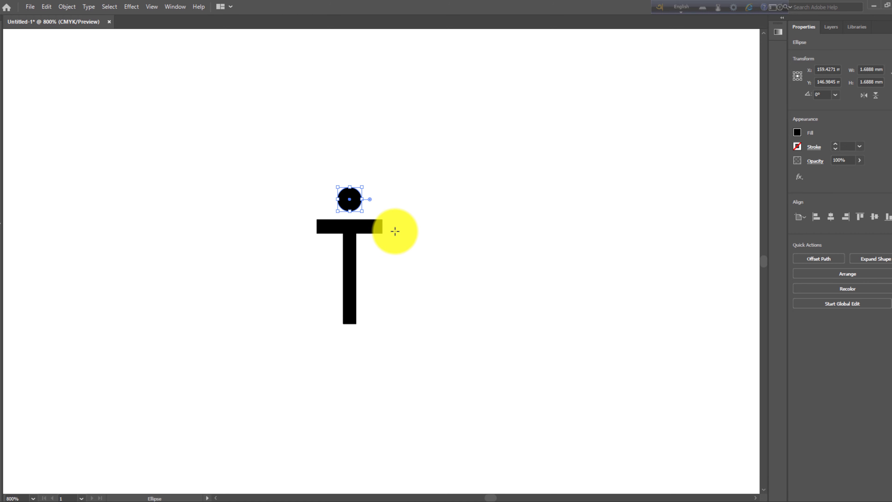
pyautogui.click(4, 24)
pyautogui.click(101, 96)
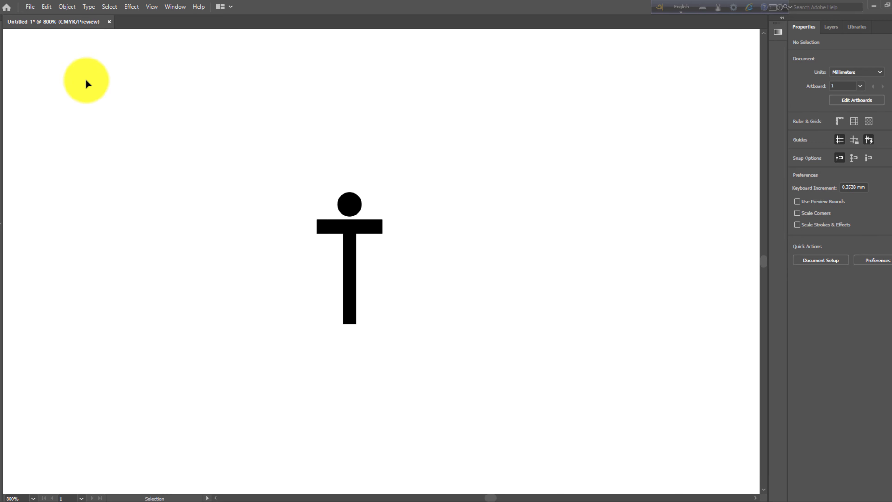
# Step: Draw a large circle filled pale pink with a black outline
pyautogui.press('l')
pyautogui.moveTo(98, 125)
pyautogui.mouseDown()
pyautogui.moveTo(172, 234)
pyautogui.moveTo(155, 180)
pyautogui.mouseUp()
pyautogui.press('v')
pyautogui.moveTo(70, 119); pyautogui.dragTo(425, 278)
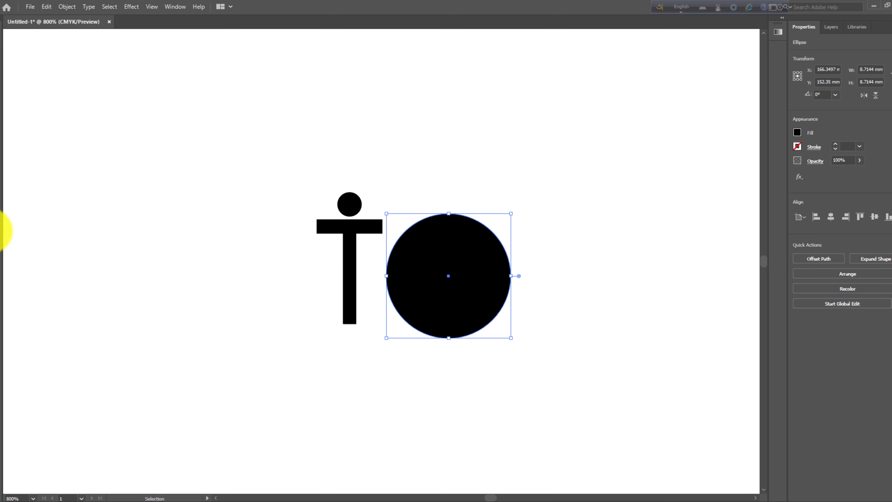
pyautogui.doubleClick(2, 232)
pyautogui.click(344, 202)
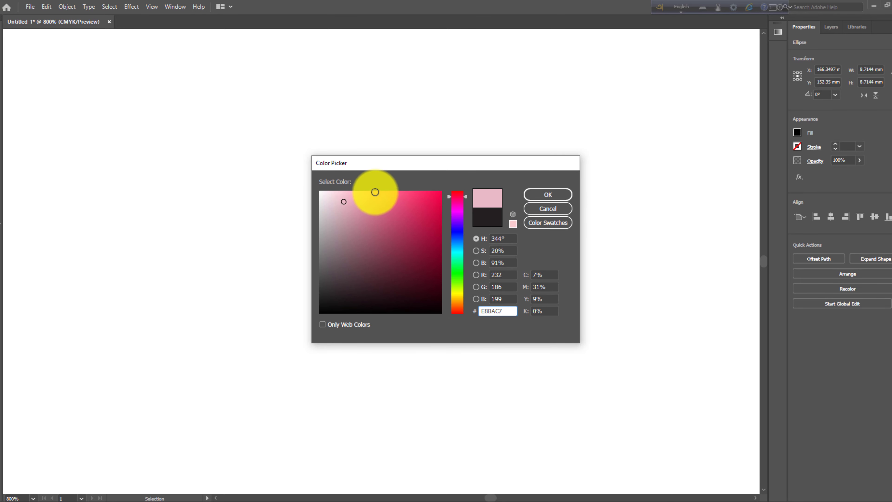
pyautogui.click(324, 197)
pyautogui.click(543, 196)
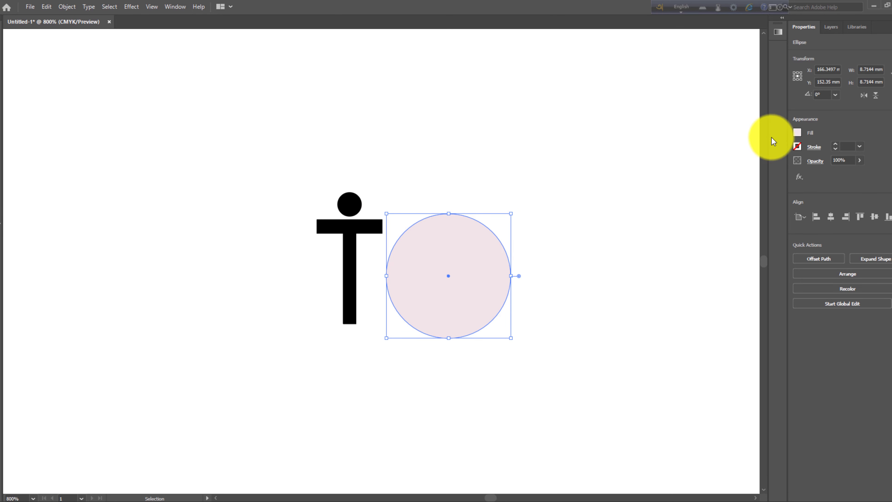
pyautogui.click(835, 144)
pyautogui.click(258, 183)
# Step: Group the dotted T, centre it on the pink circle, and bring it to front
pyautogui.click(349, 228)
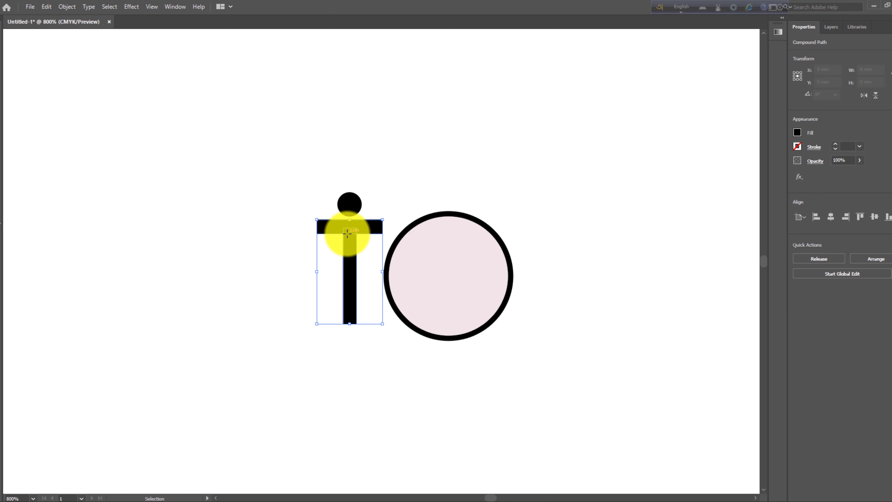
pyautogui.keyDown('shift'); pyautogui.click(349, 201); pyautogui.keyUp('shift')
pyautogui.hotkey('ctrl', 'g')
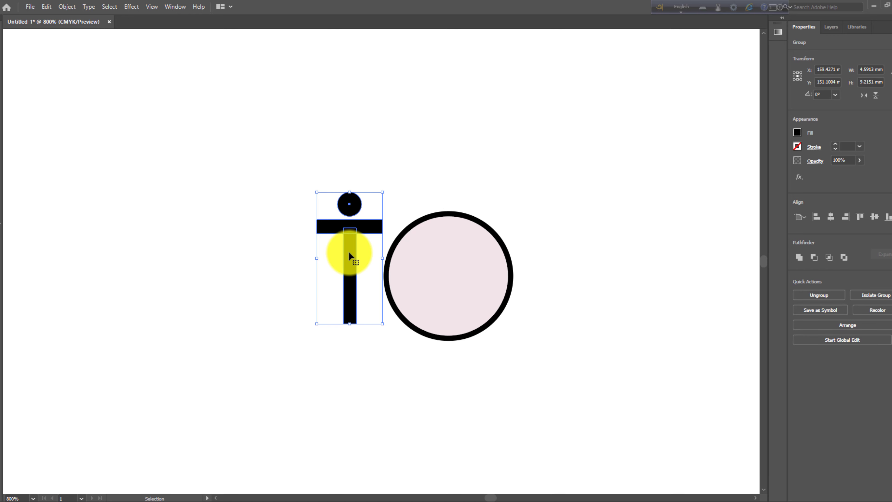
pyautogui.moveTo(347, 252); pyautogui.dragTo(448, 314)
pyautogui.moveTo(448, 355); pyautogui.dragTo(448, 324)
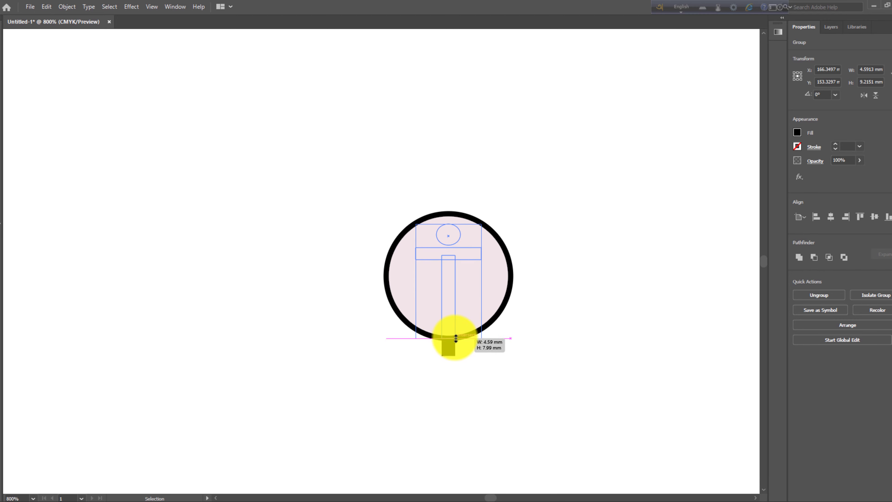
pyautogui.rightClick(448, 292)
pyautogui.moveTo(493, 409)
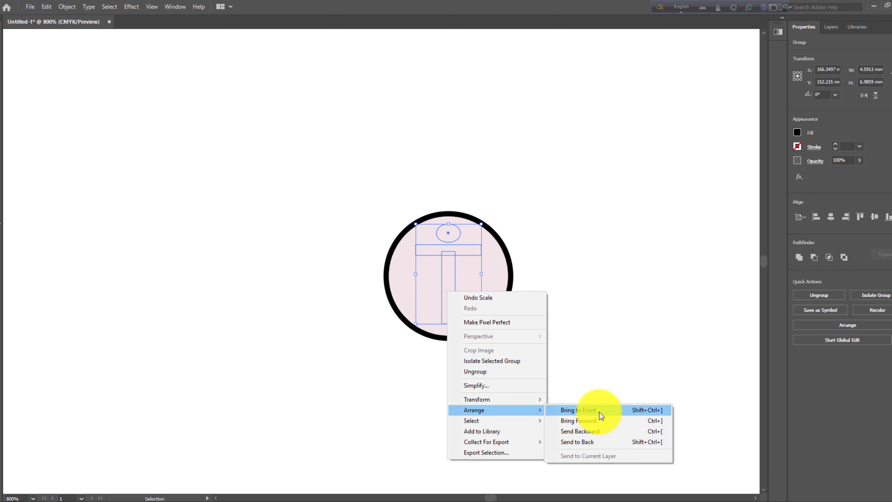
pyautogui.click(600, 411)
pyautogui.click(521, 318)
pyautogui.click(453, 302)
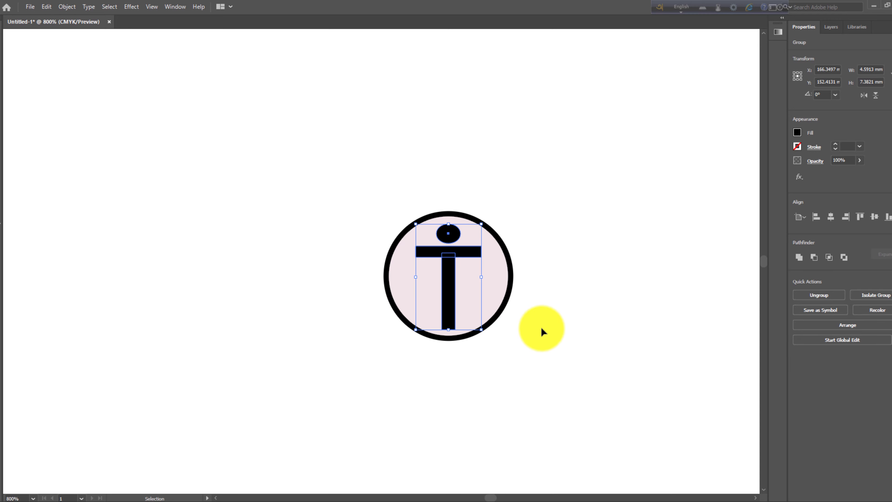
pyautogui.click(549, 323)
# Step: Select all logo parts and shrink the whole logo slightly
pyautogui.hotkey('ctrl', '+')
pyautogui.moveTo(551, 341); pyautogui.dragTo(390, 353)
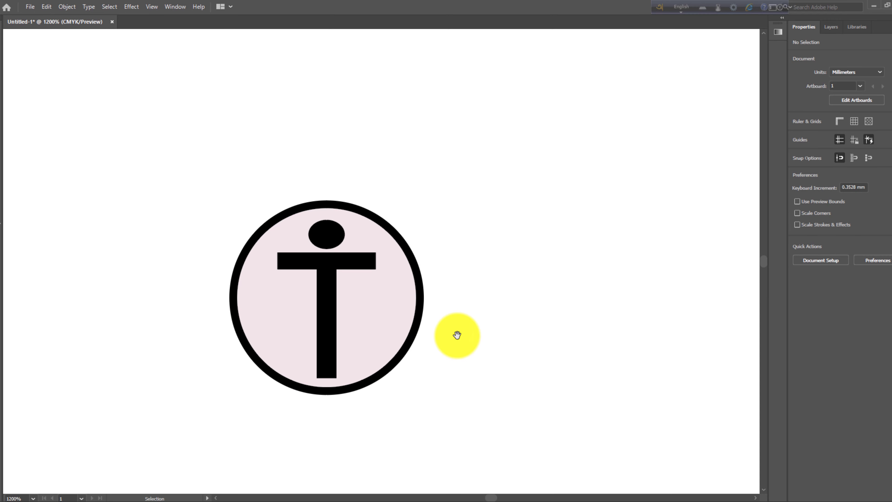
pyautogui.click(385, 323)
pyautogui.hotkey('ctrl', 'a')
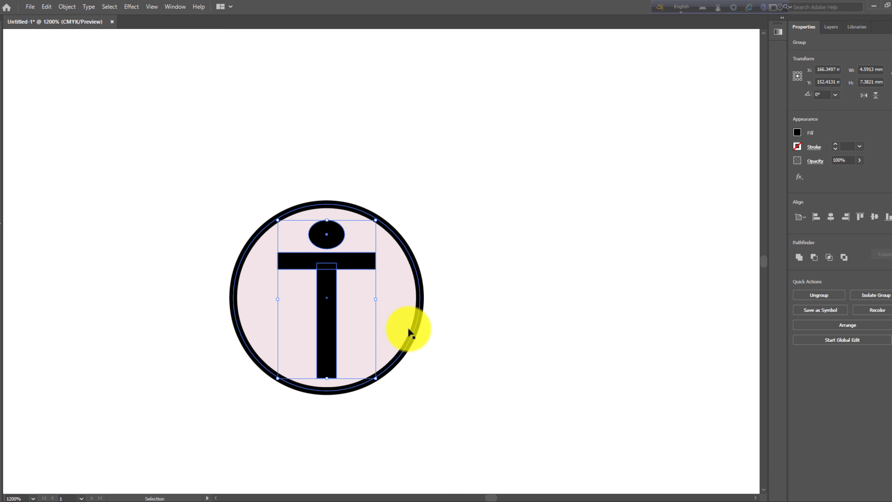
pyautogui.moveTo(420, 391); pyautogui.dragTo(412, 383)
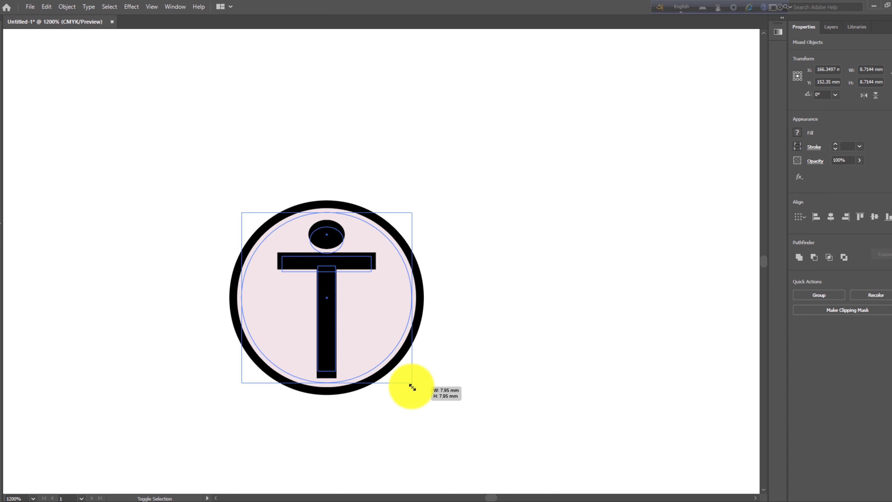
pyautogui.click(460, 362)
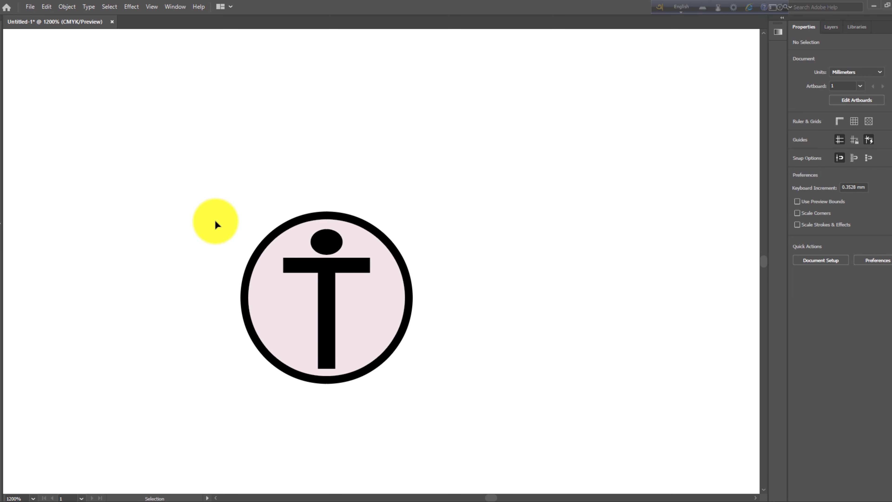
pyautogui.click(254, 250)
pyautogui.click(181, 218)
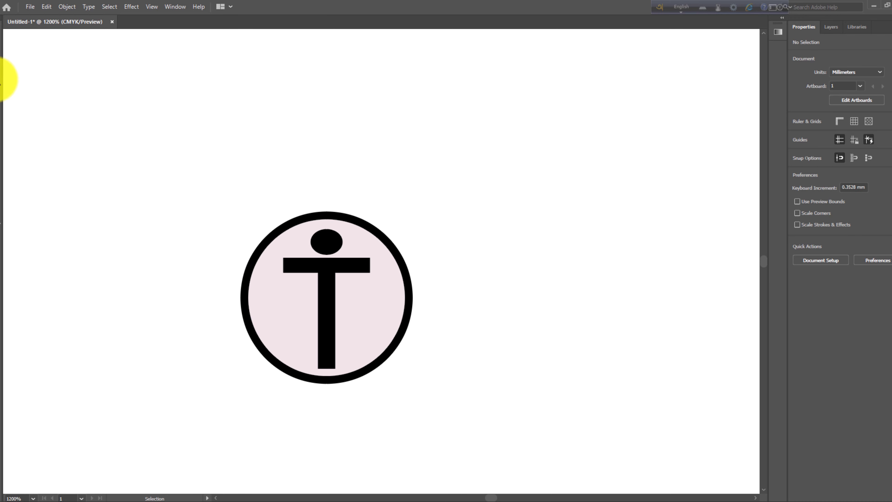
pyautogui.click(2, 79)
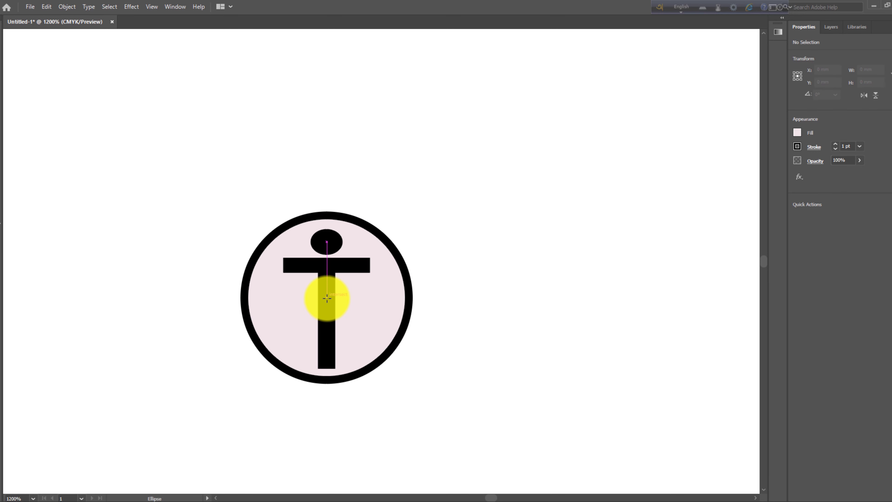
# Step: Draw a circle from the T's centre with no fill and a dark grey outline
pyautogui.moveTo(326, 298); pyautogui.dragTo(402, 388)
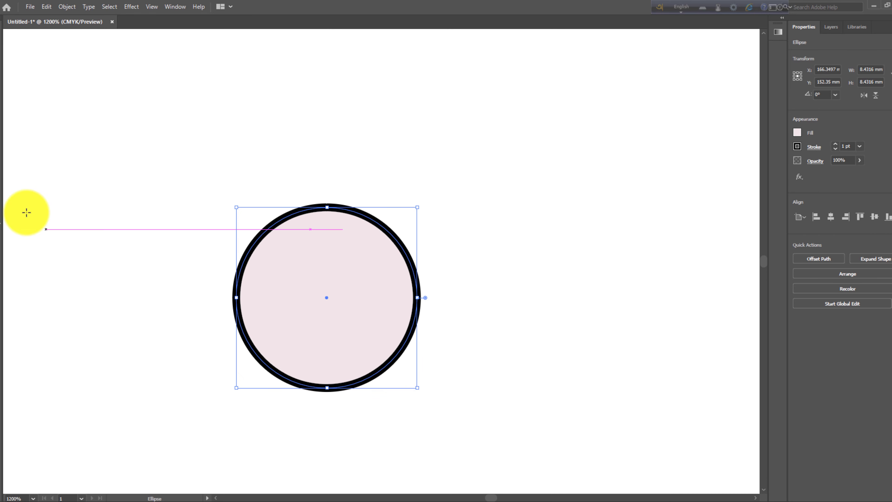
pyautogui.press('/')
pyautogui.press('F6')
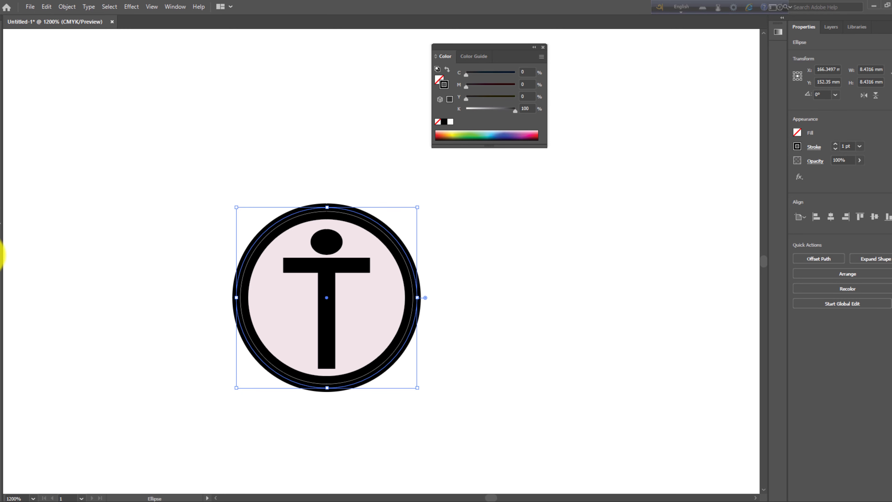
pyautogui.doubleClick(1, 239)
pyautogui.click(327, 265)
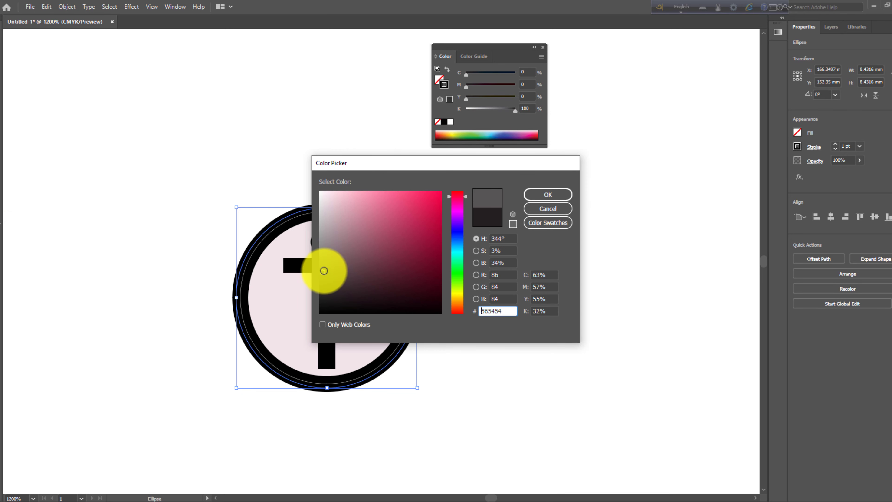
pyautogui.click(547, 193)
# Step: Shrink the outer ring slightly around the logo and set its stroke weight to 0.5 pt
pyautogui.click(3, 39)
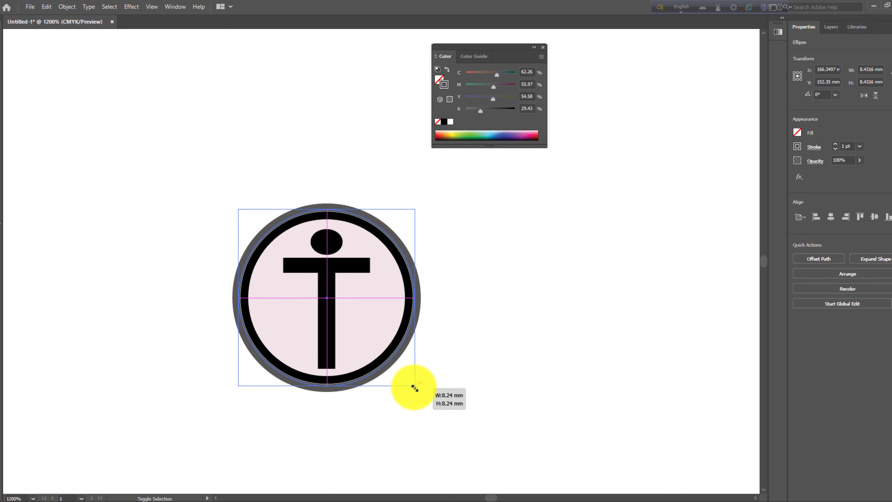
pyautogui.moveTo(418, 390); pyautogui.dragTo(415, 385)
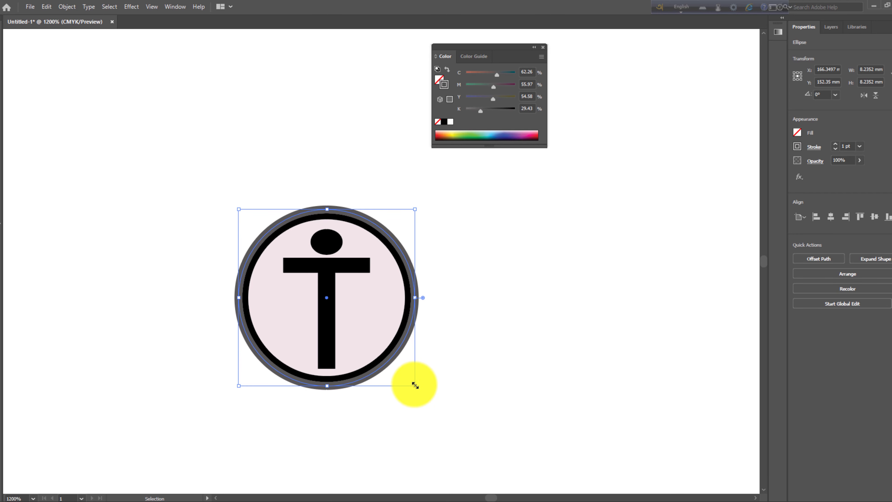
pyautogui.click(835, 149)
pyautogui.click(835, 148)
pyautogui.click(835, 143)
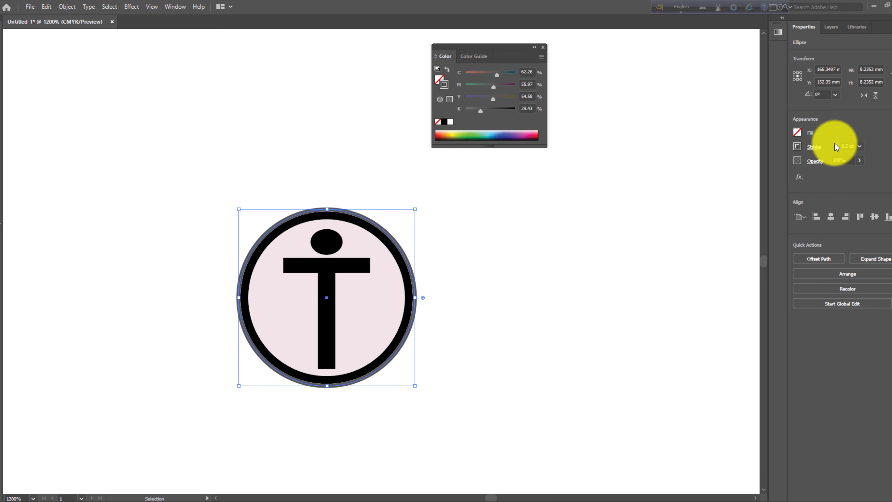
pyautogui.click(693, 195)
pyautogui.click(399, 343)
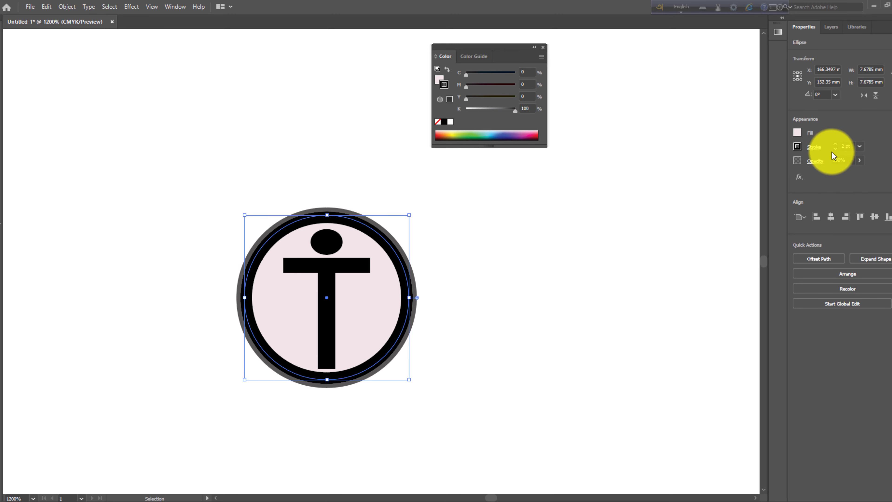
pyautogui.press('a')
pyautogui.hotkey('ctrl', '-')
pyautogui.click(597, 229)
# Step: Select all parts of the T logo and group them
pyautogui.hotkey('ctrl', '-')
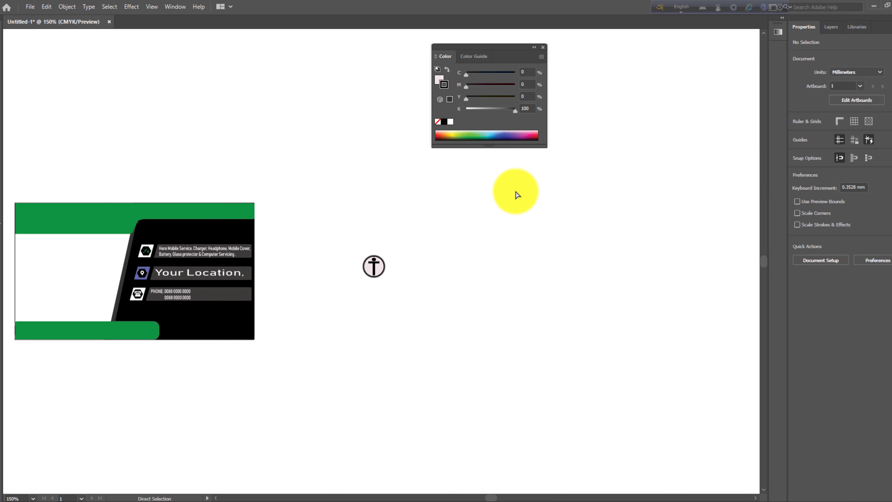
pyautogui.hotkey('ctrl', '-')
pyautogui.hotkey('ctrl', '+')
pyautogui.moveTo(334, 248); pyautogui.dragTo(405, 308)
pyautogui.hotkey('ctrl', 'g')
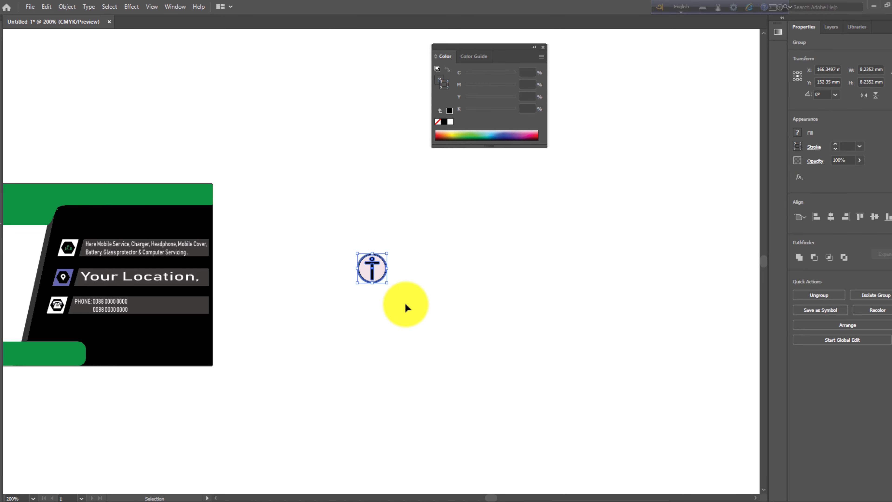
# Step: Move the logo group onto the card's top-left green band and bring it to front
pyautogui.hotkey('ctrl', '+')
pyautogui.moveTo(374, 259); pyautogui.dragTo(162, 192)
pyautogui.rightClick(162, 191)
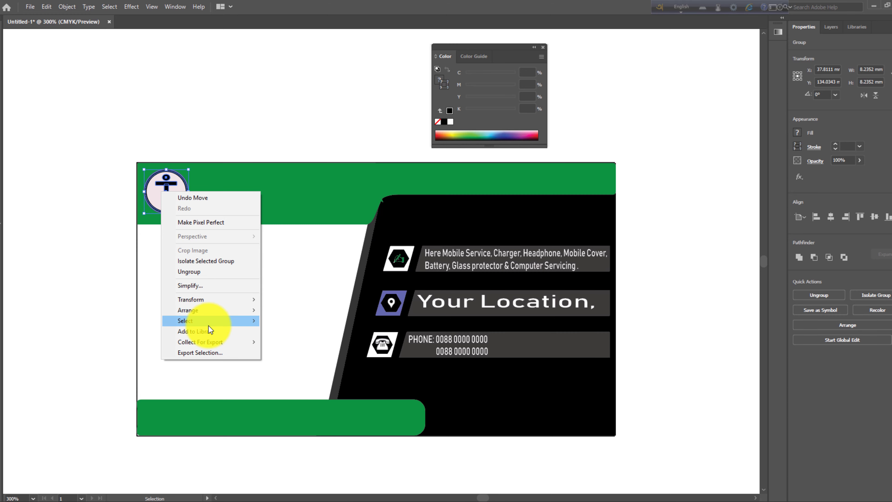
pyautogui.click(299, 311)
pyautogui.click(59, 244)
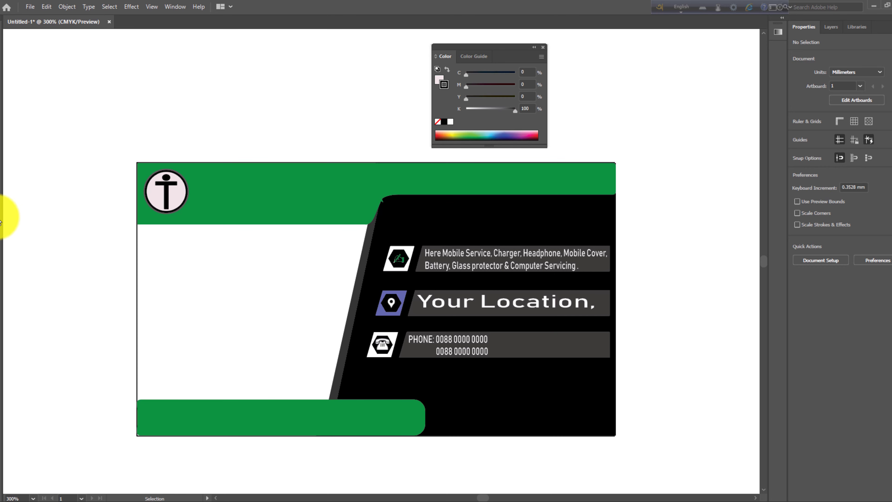
# Step: Start a new text object above the card, typing 'i'
pyautogui.press('t')
pyautogui.click(168, 118)
pyautogui.write('i')
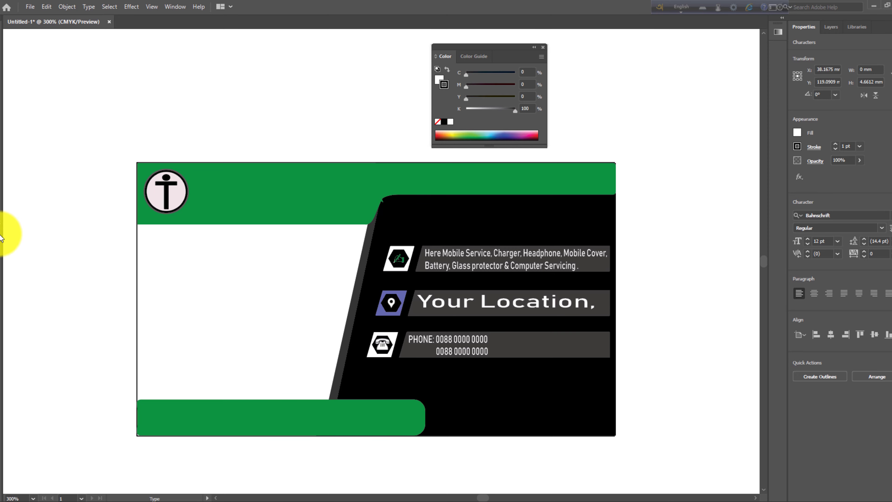
# Step: Add a white company title ending in TELECOM on the green band
pyautogui.press('Escape')
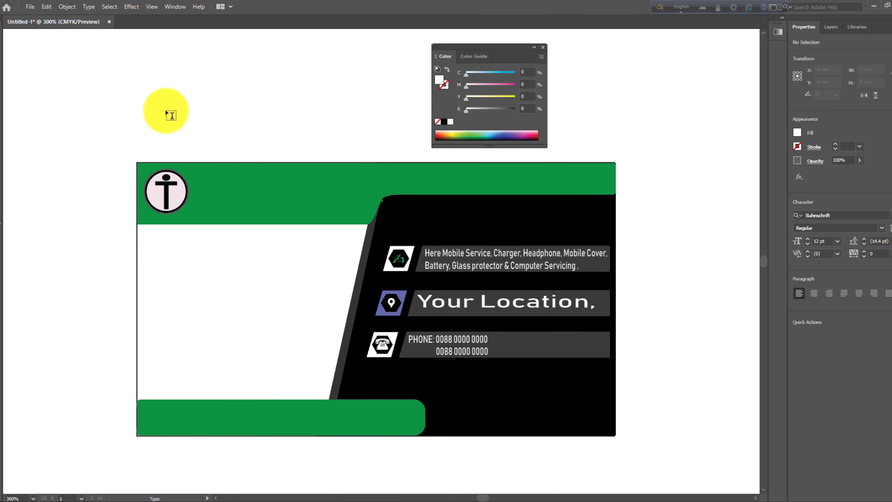
pyautogui.press('i')
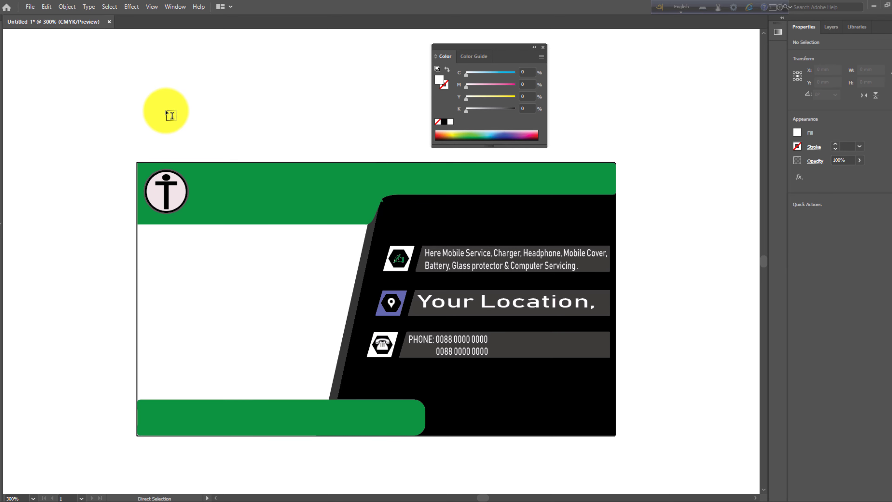
pyautogui.click(211, 181)
pyautogui.press('BackSpace')
pyautogui.write('IMRAN TELECOM')
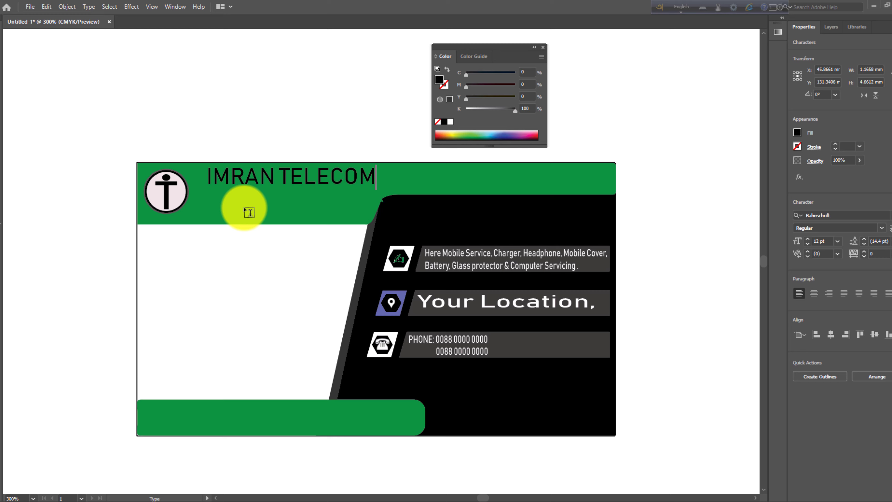
pyautogui.write('TELECOM')
pyautogui.press('Escape')
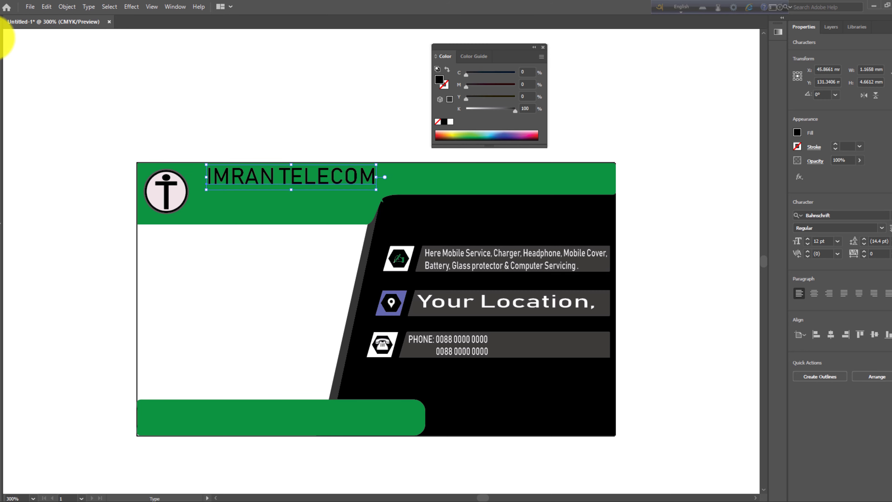
pyautogui.doubleClick(307, 177)
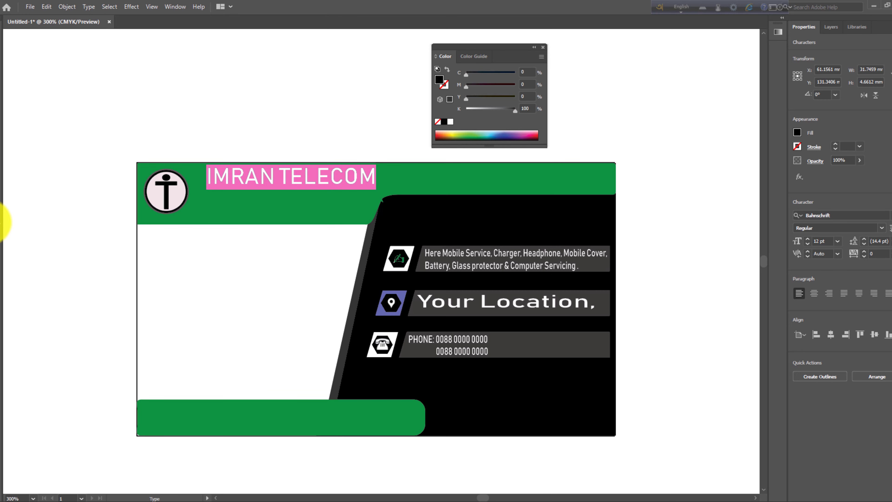
pyautogui.click(2, 222)
pyautogui.press('Escape')
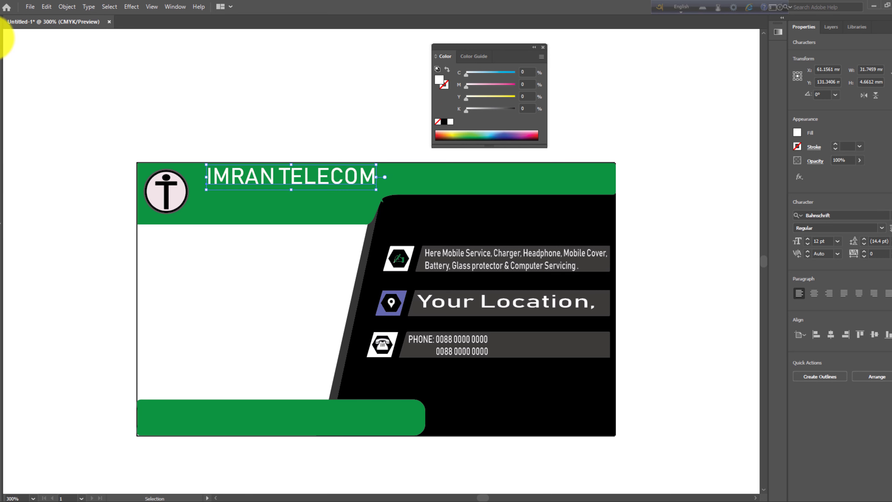
# Step: Move the title beside the logo and set it in Source Code Variable
pyautogui.moveTo(249, 185); pyautogui.dragTo(239, 199)
pyautogui.hotkey('ctrl', '+')
pyautogui.click(876, 215)
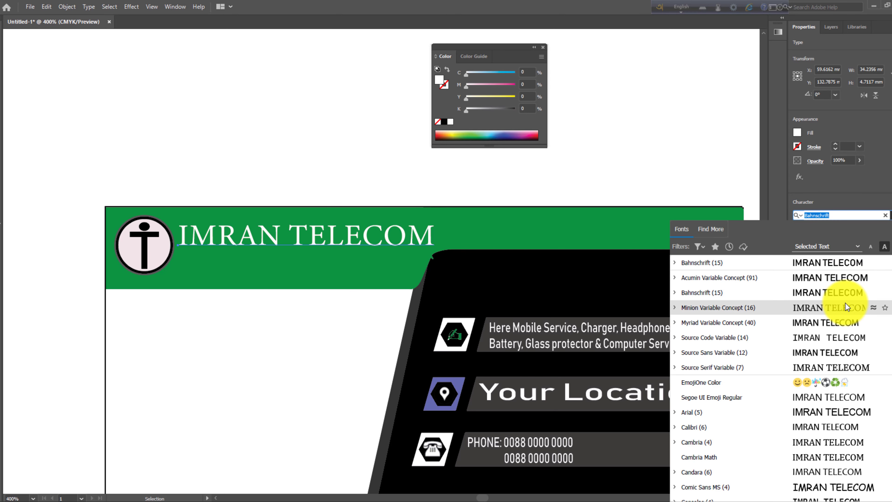
pyautogui.press('Down')
pyautogui.press('Down')
pyautogui.press('Down')
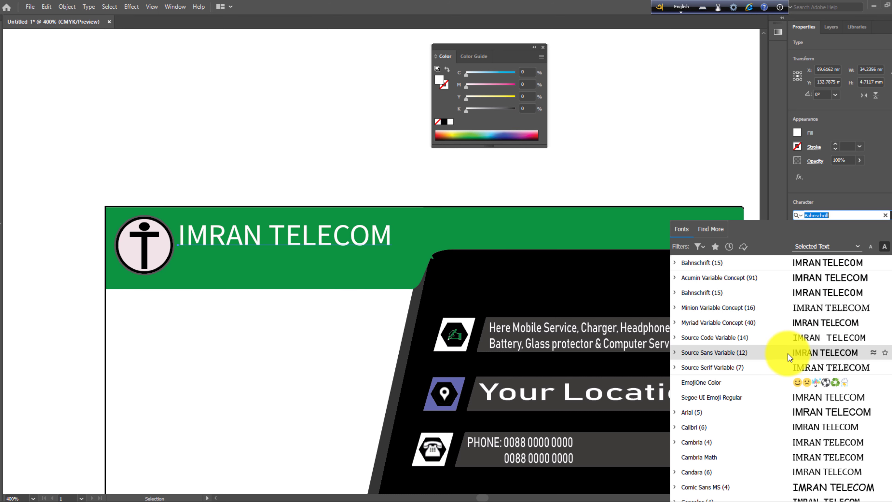
pyautogui.click(794, 337)
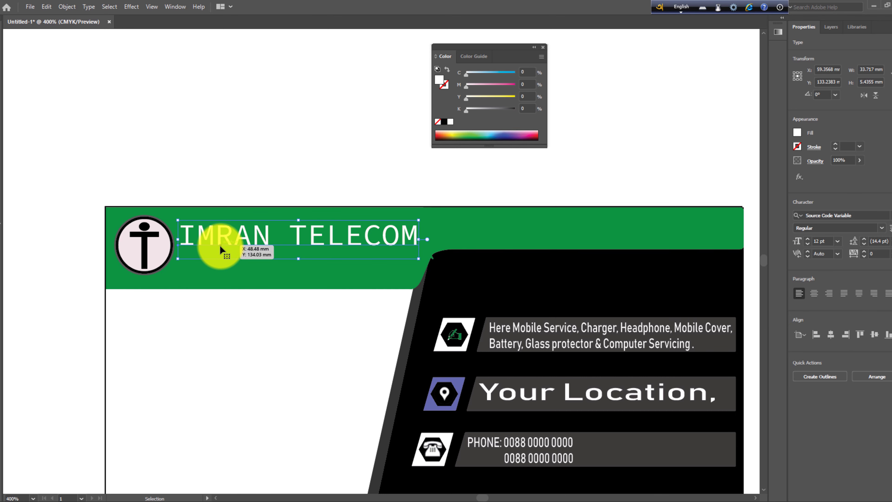
pyautogui.click(255, 129)
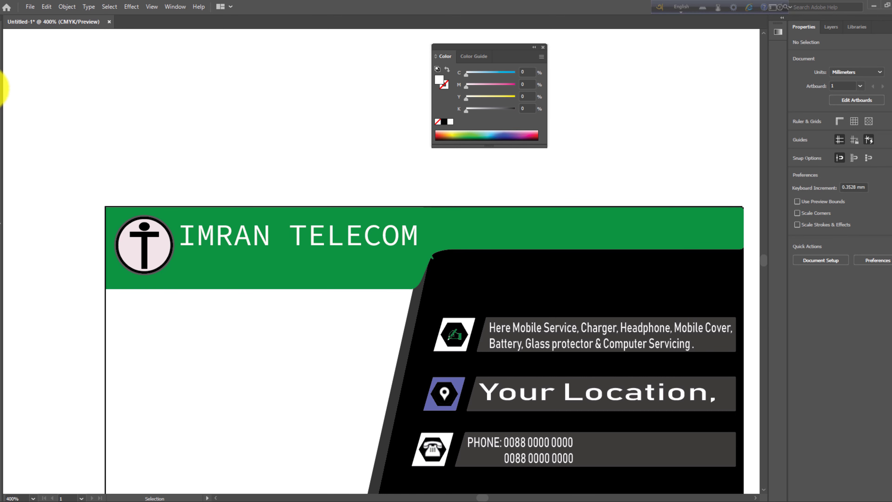
pyautogui.press('m')
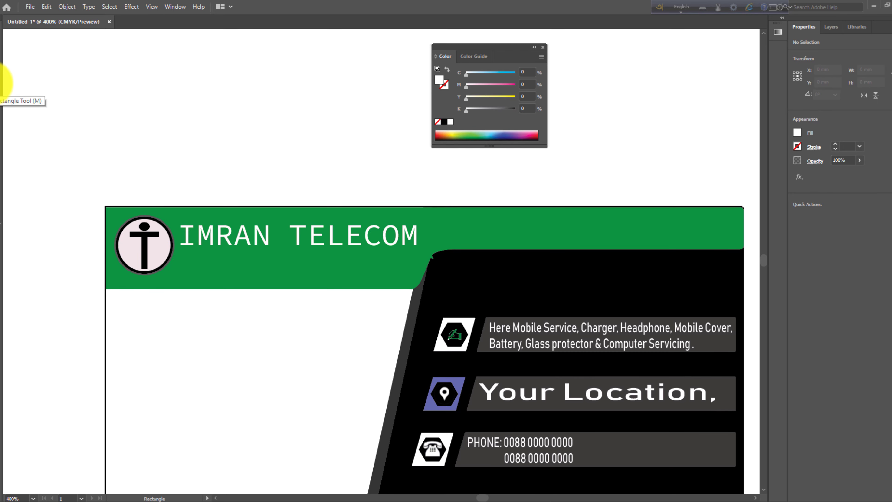
# Step: Draw a black 1 pt divider line under the header title
pyautogui.click(2, 60)
pyautogui.click(194, 257)
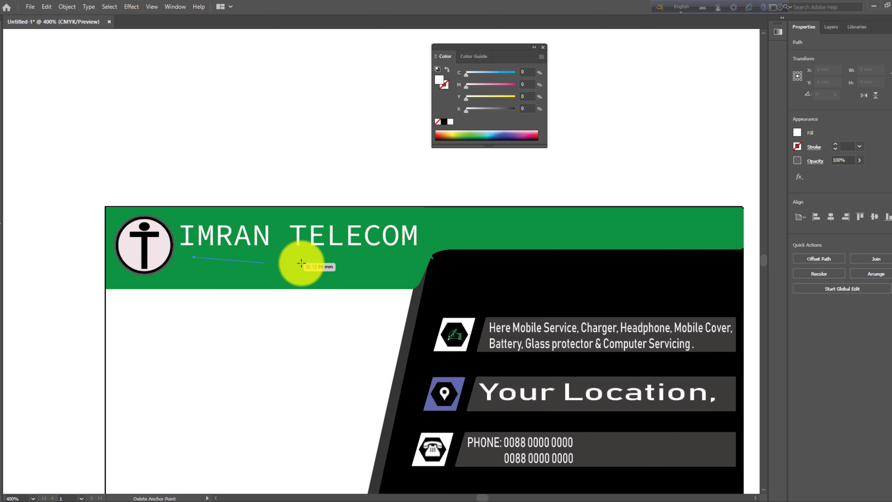
pyautogui.click(391, 256)
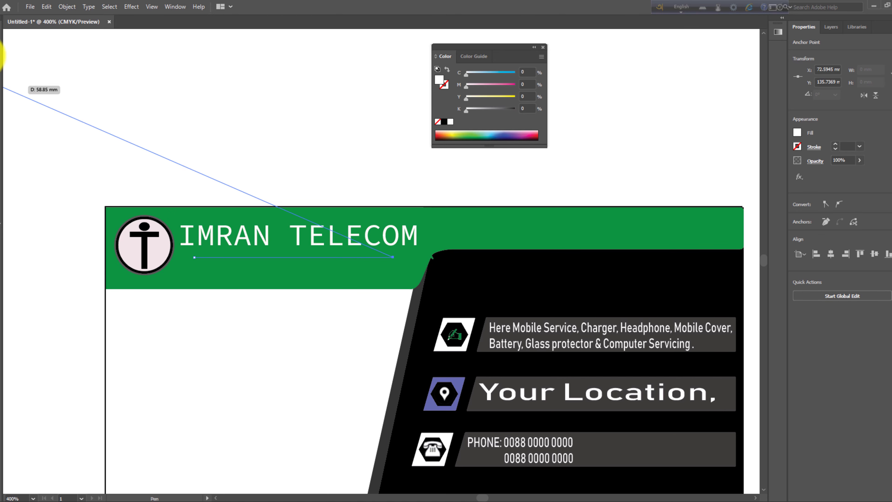
pyautogui.press('v')
pyautogui.press('d')
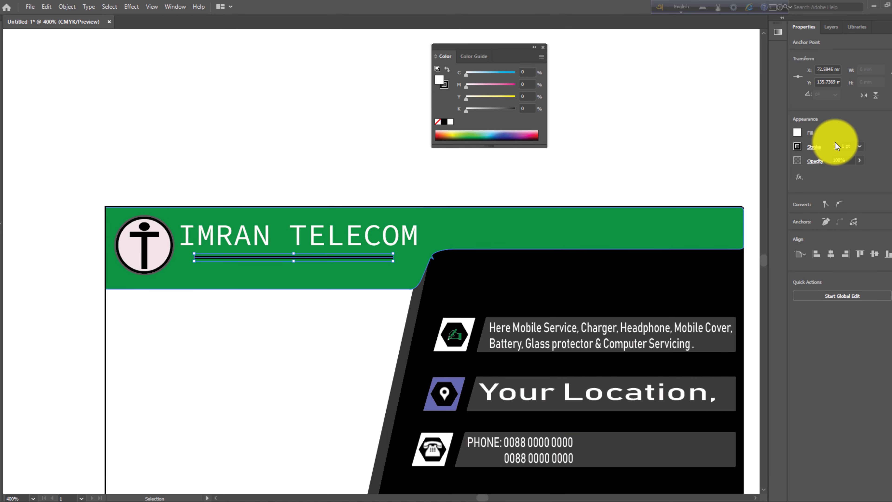
pyautogui.click(663, 190)
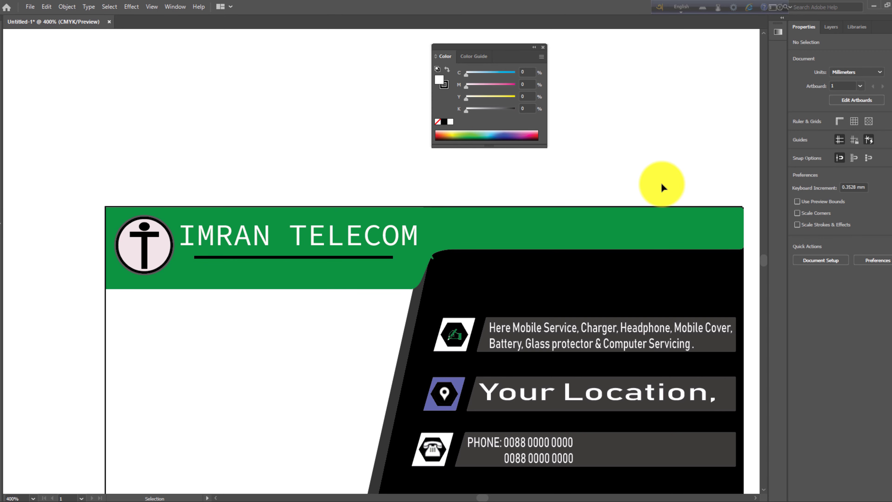
# Step: Replace the placeholder text below the line with the Owner label
pyautogui.click(222, 268)
pyautogui.hotkey('ctrl', 'w')
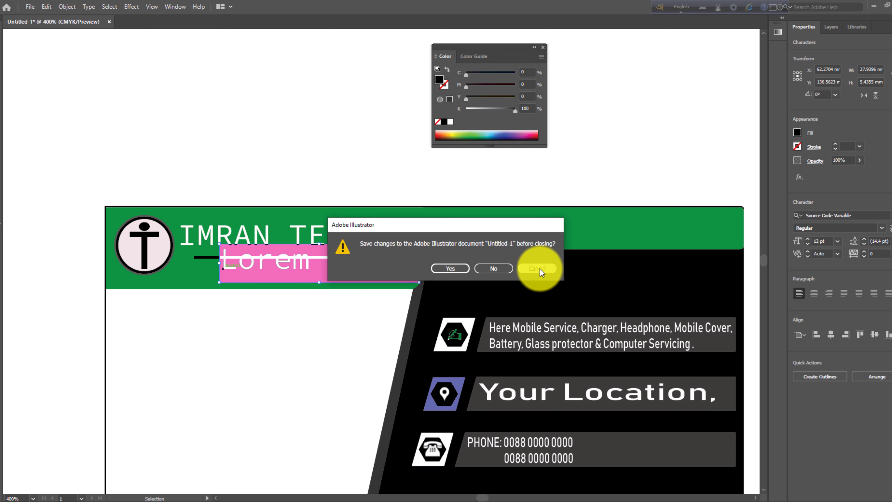
pyautogui.click(537, 268)
pyautogui.click(237, 267)
pyautogui.press('BackSpace')
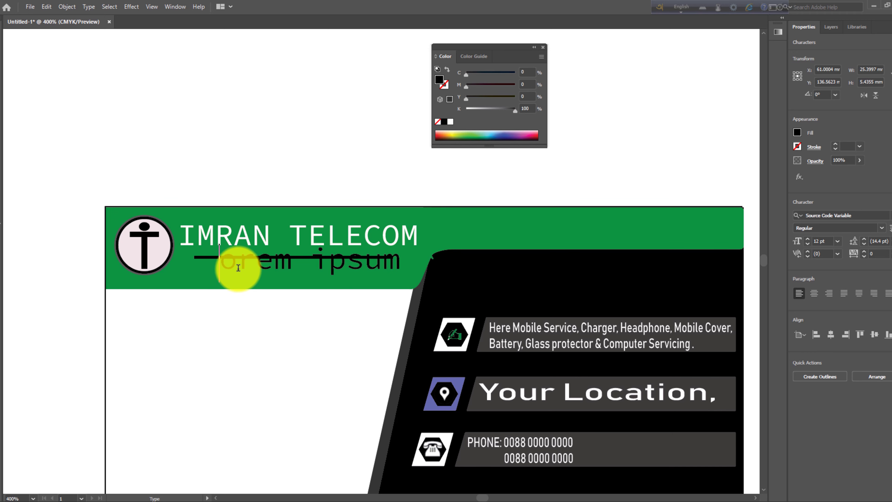
pyautogui.press('Delete')
pyautogui.press('Delete')
pyautogui.press('Delete')
pyautogui.press('Delete')
pyautogui.press('Delete')
pyautogui.write('0')
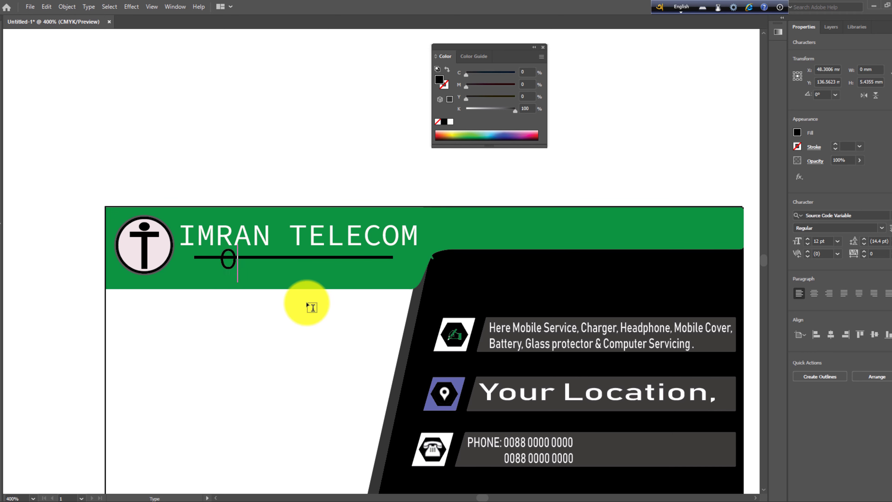
pyautogui.write('ner')
pyautogui.click(7, 38)
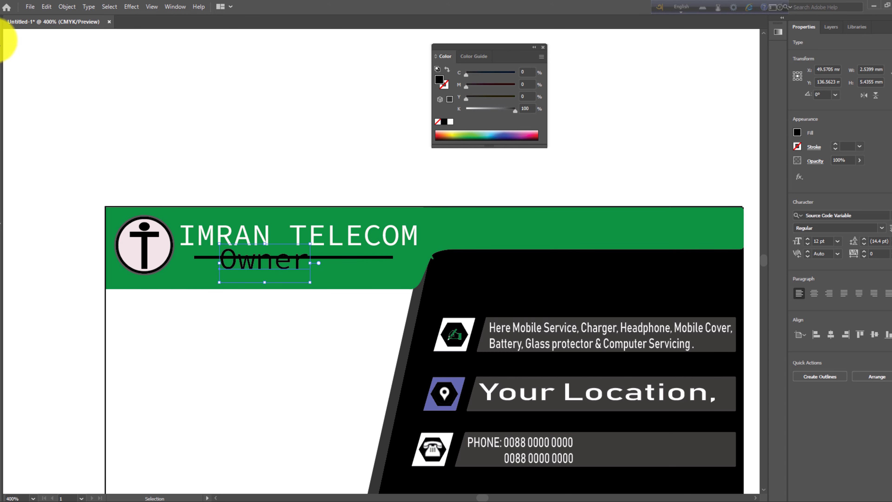
# Step: Move Owner just below the divider, make it white, and zoom out
pyautogui.moveTo(267, 272); pyautogui.dragTo(278, 283)
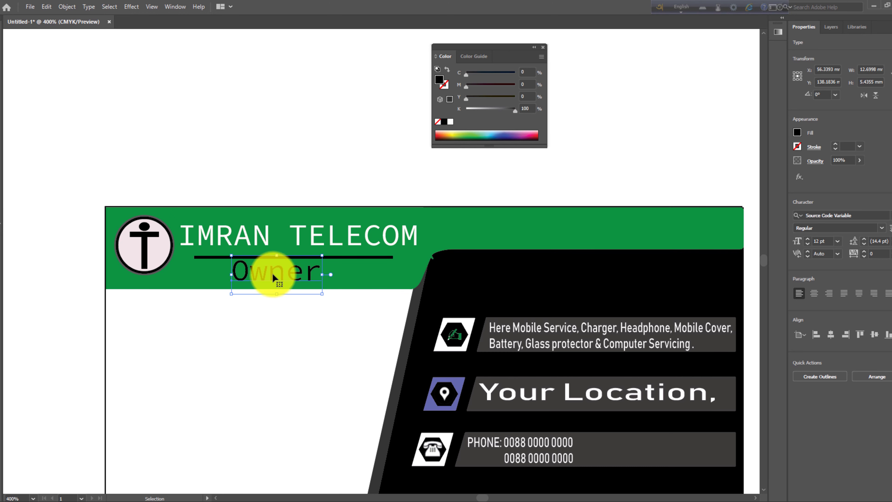
pyautogui.press('t')
pyautogui.hotkey('ctrl', 'a')
pyautogui.click(451, 122)
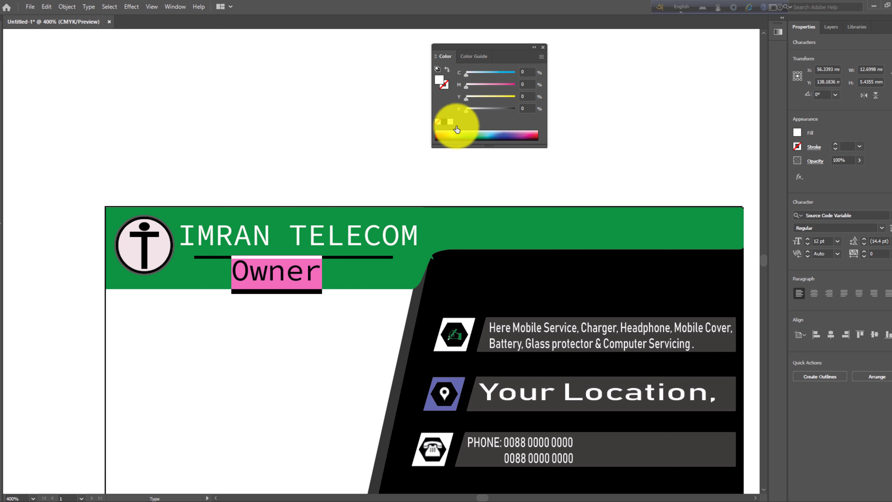
pyautogui.click(4, 37)
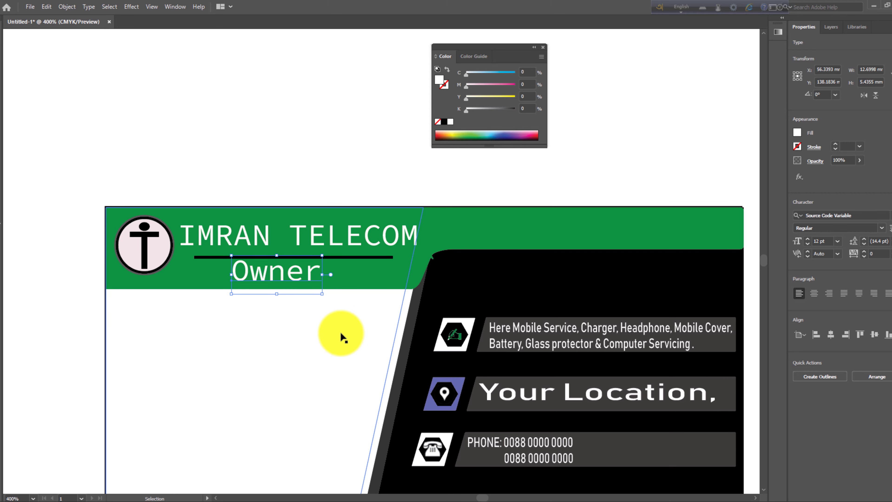
pyautogui.click(265, 145)
pyautogui.hotkey('ctrl', '-')
pyautogui.moveTo(442, 486); pyautogui.dragTo(395, 413)
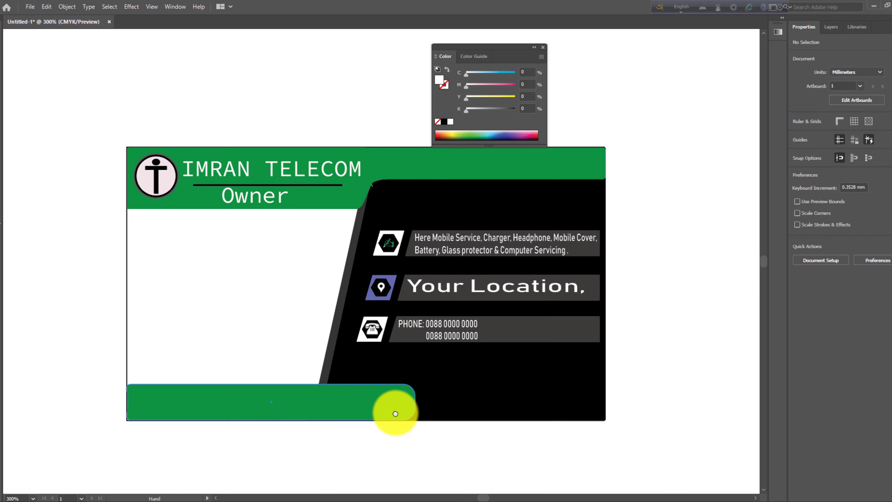
# Step: Dock the Color panel and type the owner's full name in capitals on the white area
pyautogui.click(534, 47)
pyautogui.moveTo(442, 49); pyautogui.dragTo(779, 62)
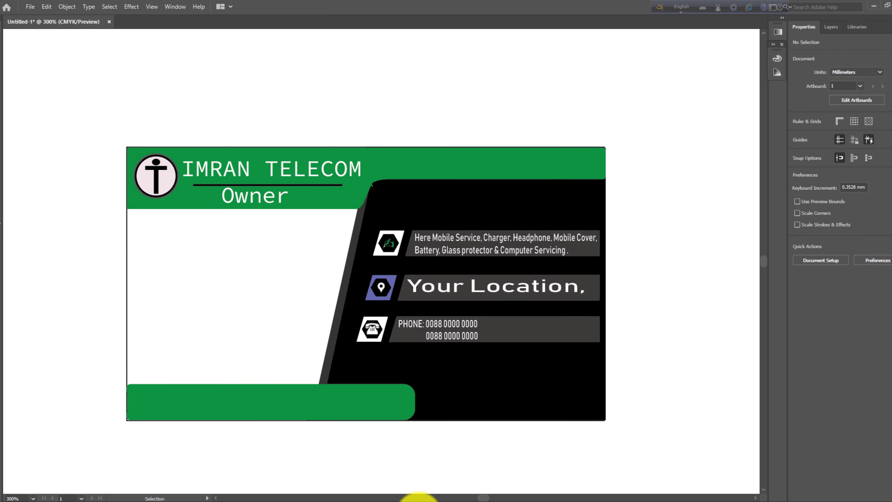
pyautogui.press('t')
pyautogui.click(151, 292)
pyautogui.write('Md')
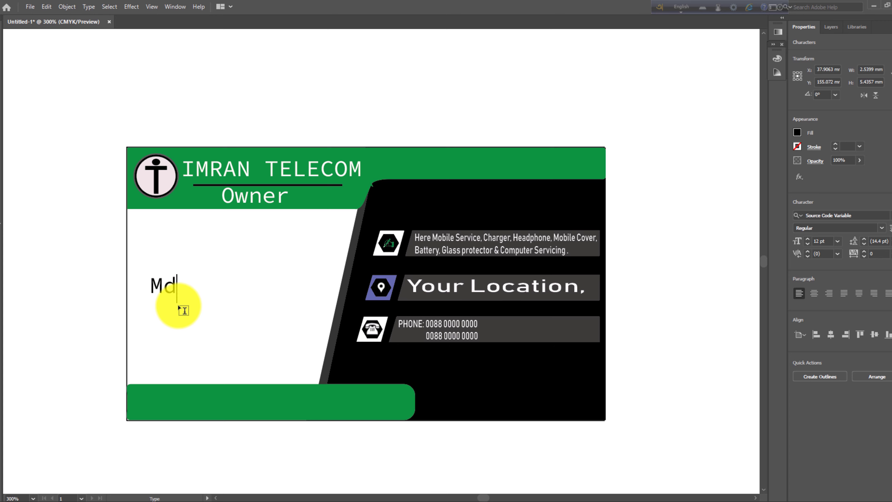
pyautogui.press('BackSpace')
pyautogui.write('D. IMRAN HOSSA')
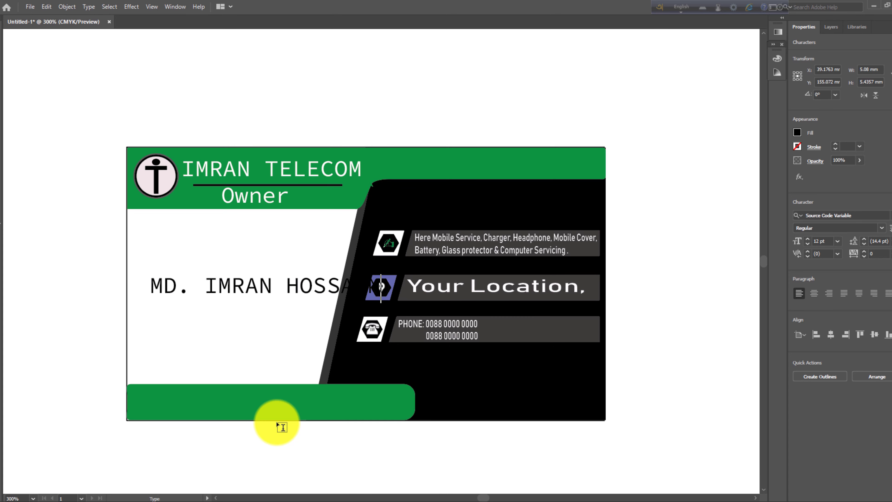
pyautogui.press('Escape')
# Step: Set the name in Source Serif Variable, resize it, and nudge it down
pyautogui.click(874, 214)
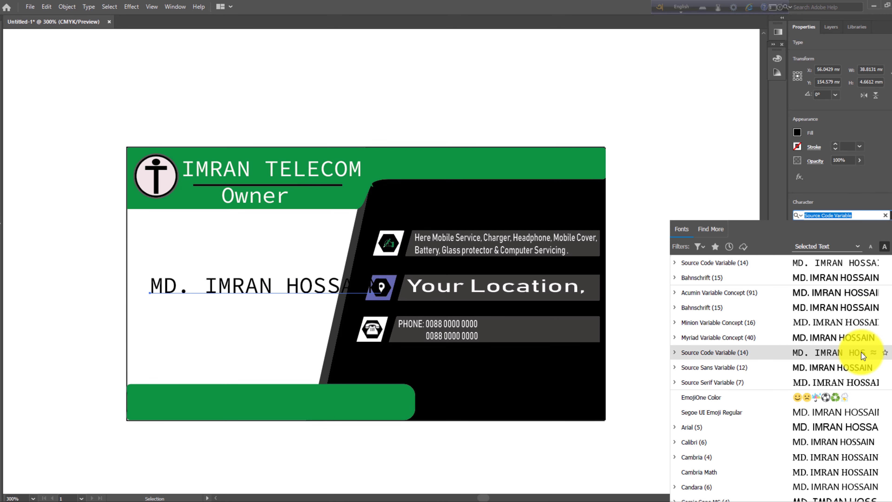
pyautogui.click(853, 379)
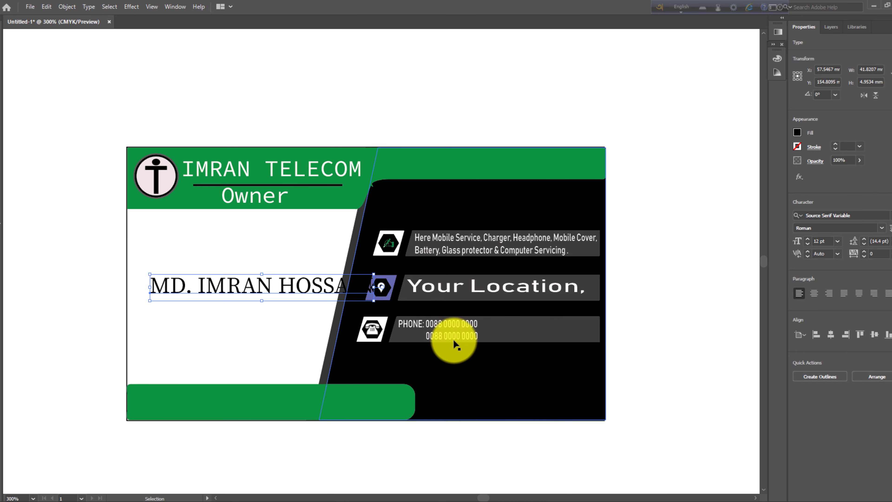
pyautogui.moveTo(373, 287)
pyautogui.mouseDown()
pyautogui.moveTo(309, 287)
pyautogui.moveTo(281, 298)
pyautogui.moveTo(309, 274)
pyautogui.mouseUp()
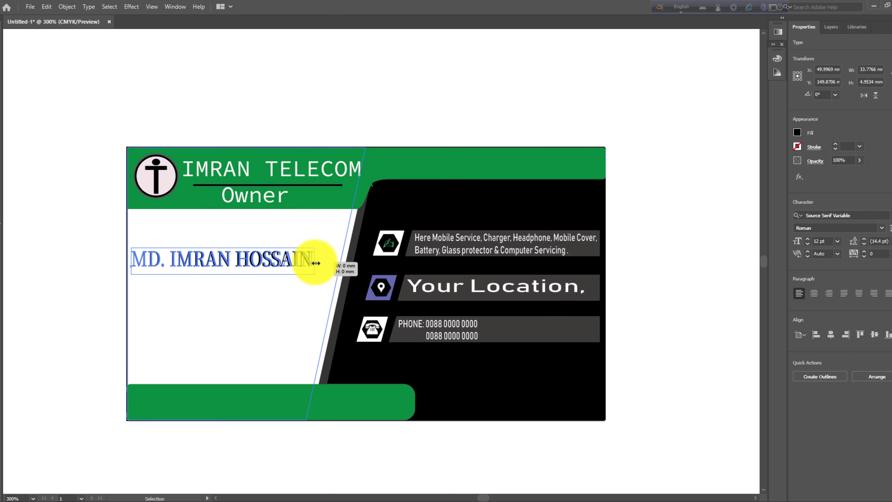
pyautogui.click(68, 290)
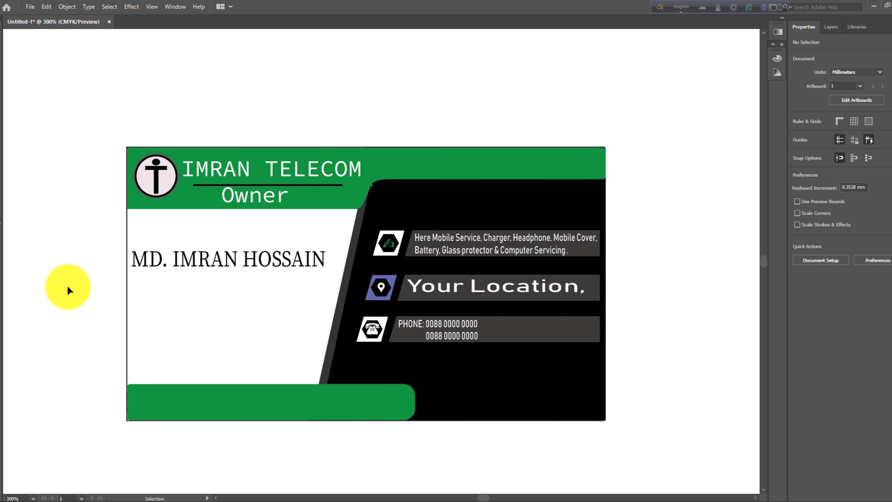
pyautogui.click(199, 253)
pyautogui.press('Down')
pyautogui.click(63, 292)
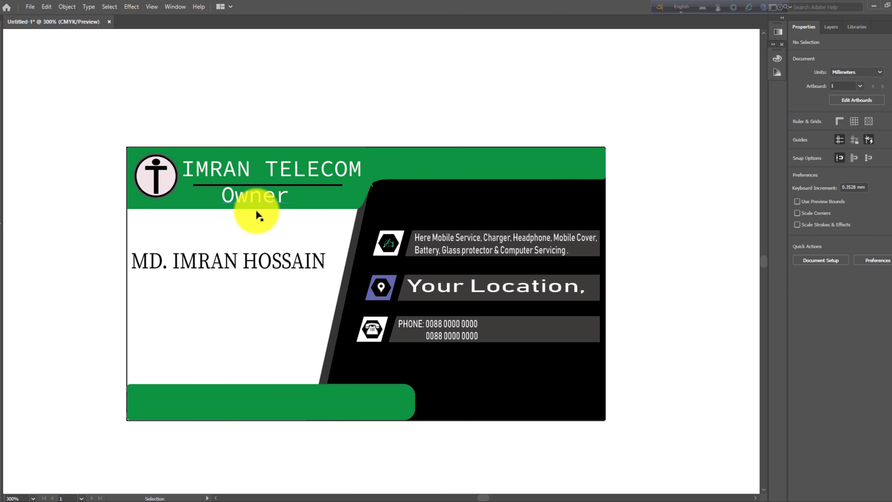
# Step: Move the Owner label below the owner's name and make it black
pyautogui.click(256, 195)
pyautogui.press('Delete')
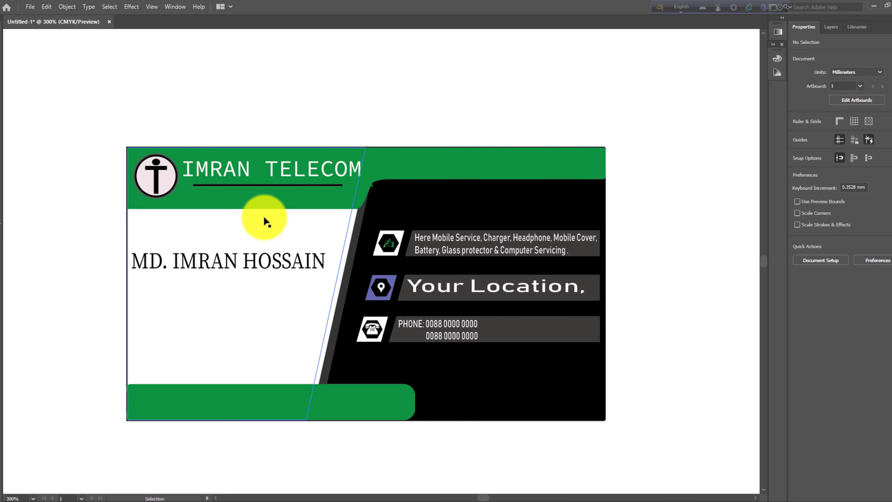
pyautogui.hotkey('ctrl', 'z')
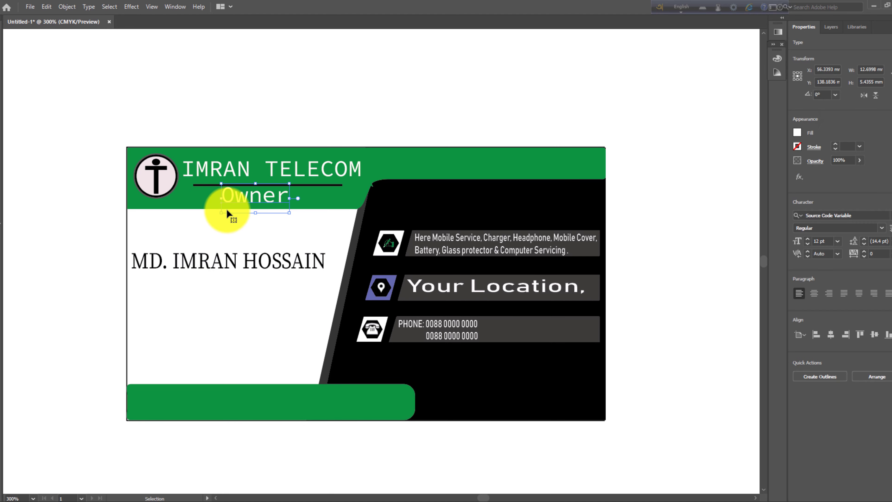
pyautogui.moveTo(226, 211); pyautogui.dragTo(189, 308)
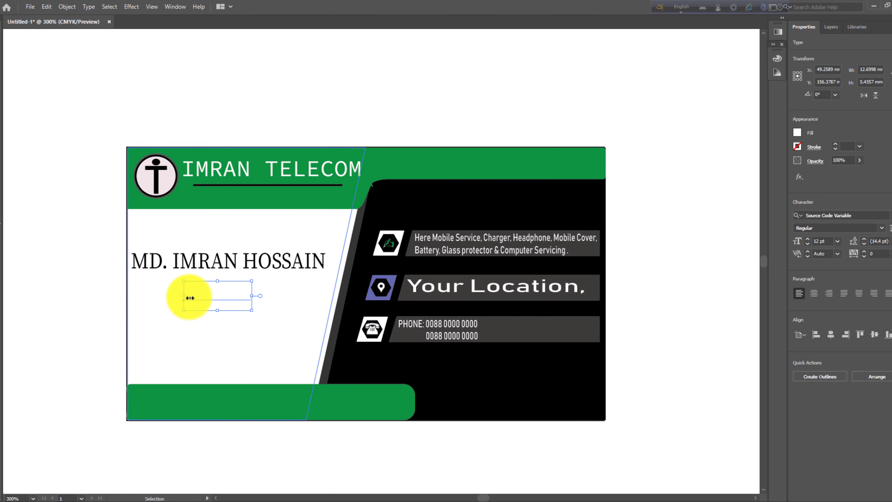
pyautogui.doubleClick(190, 297)
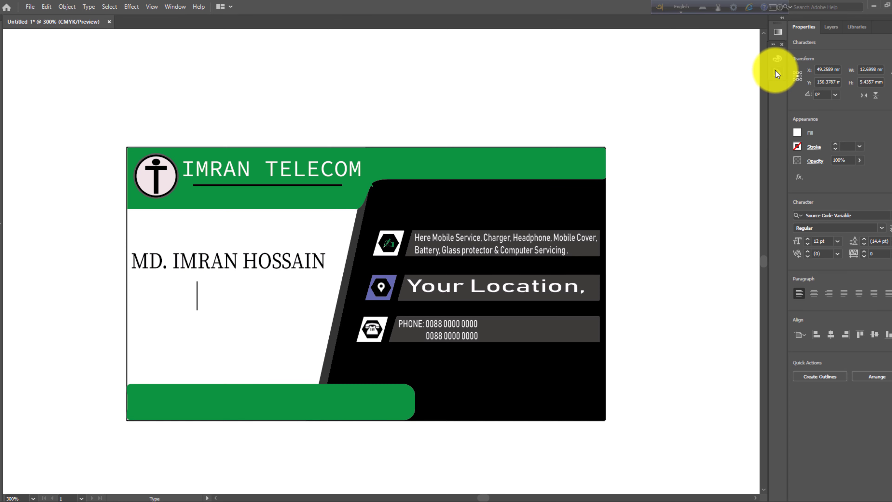
pyautogui.click(778, 59)
pyautogui.click(664, 119)
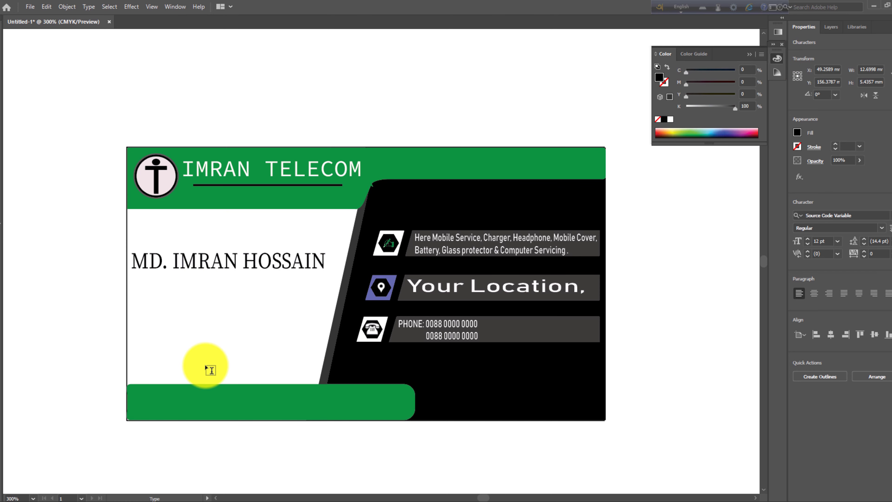
pyautogui.doubleClick(233, 299)
pyautogui.click(663, 119)
pyautogui.write('Owner')
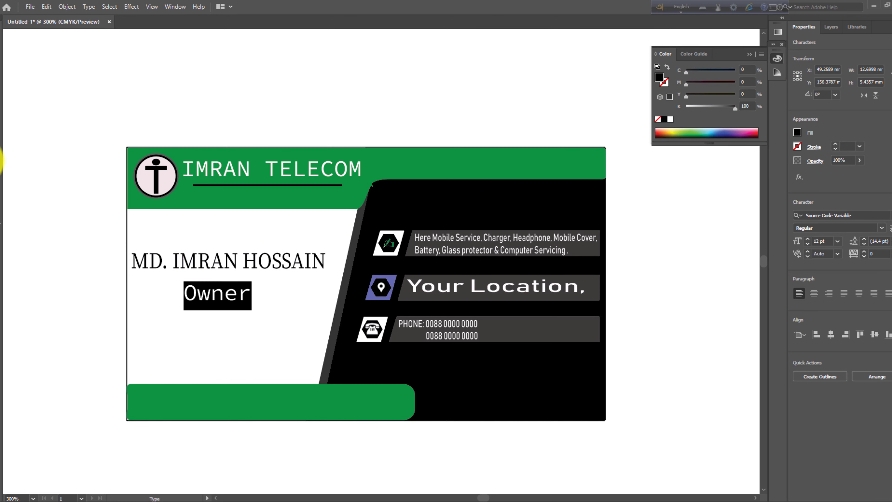
pyautogui.press('Escape')
pyautogui.click(208, 247)
# Step: Copy the divider below the name, lengthen both ends, and give it a green stroke
pyautogui.click(242, 186)
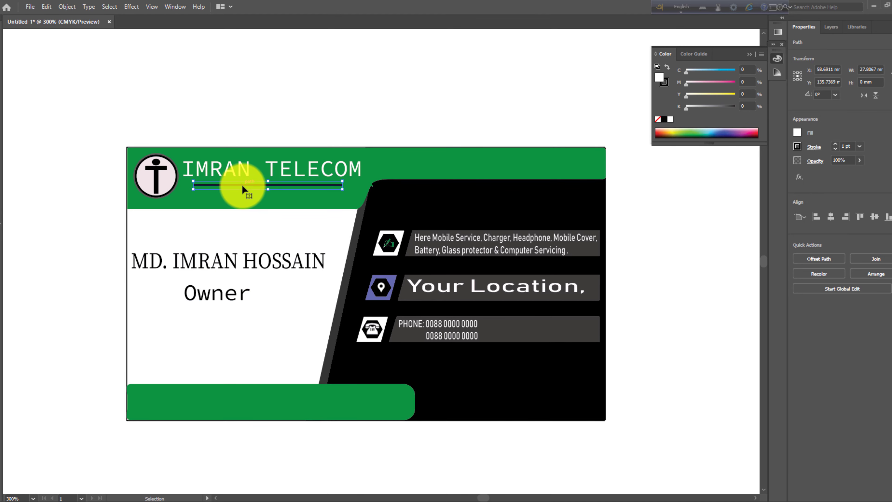
pyautogui.keyDown('alt'); pyautogui.moveTo(243, 190); pyautogui.dragTo(198, 283); pyautogui.keyUp('alt')
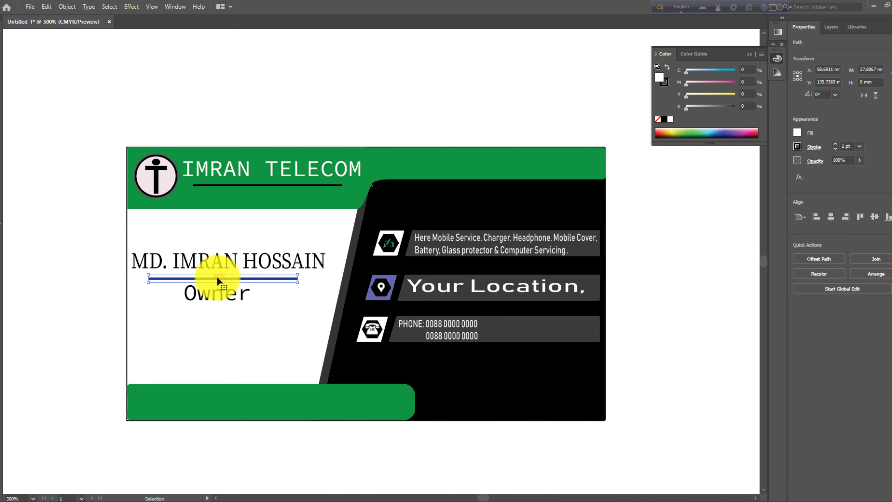
pyautogui.moveTo(298, 278); pyautogui.dragTo(315, 279)
pyautogui.moveTo(149, 278); pyautogui.dragTo(140, 280)
pyautogui.click(664, 130)
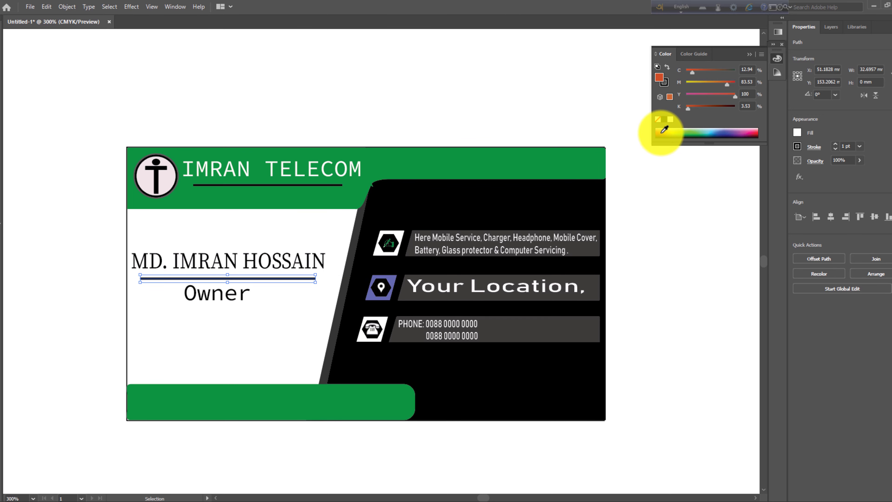
pyautogui.click(798, 146)
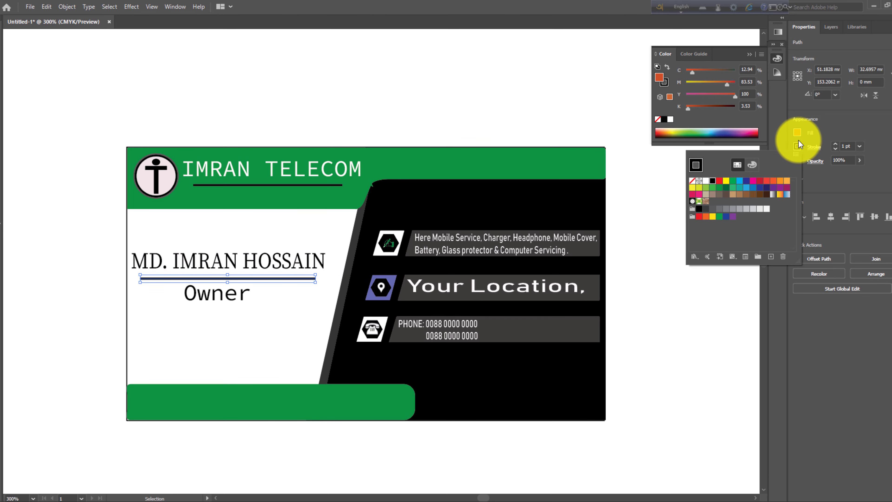
pyautogui.click(741, 182)
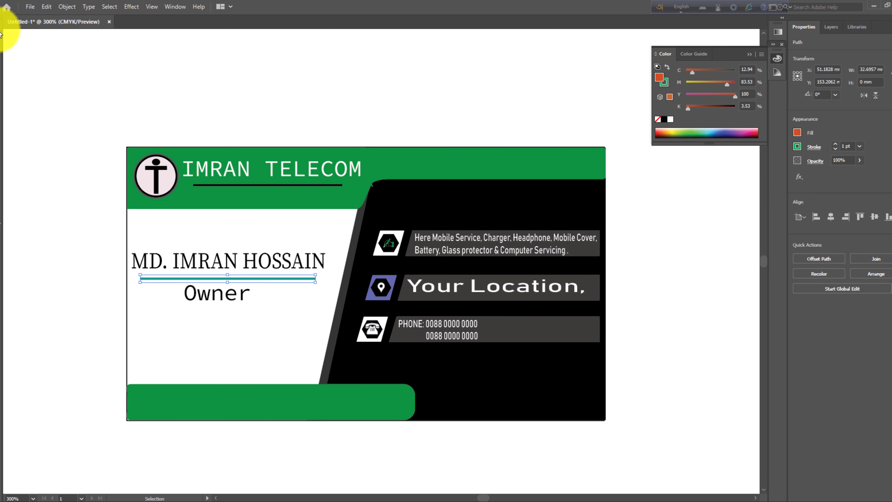
pyautogui.click(68, 73)
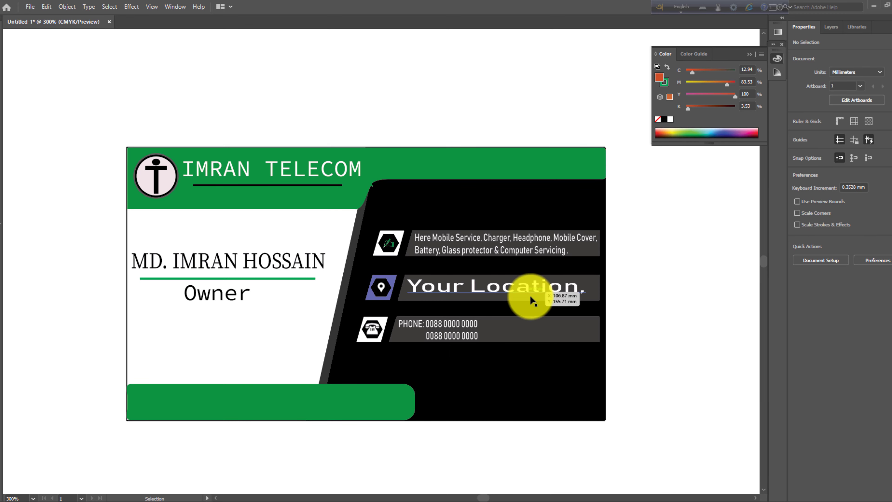
# Step: Change the header title's first word so it reads IT TELECOM
pyautogui.doubleClick(250, 168)
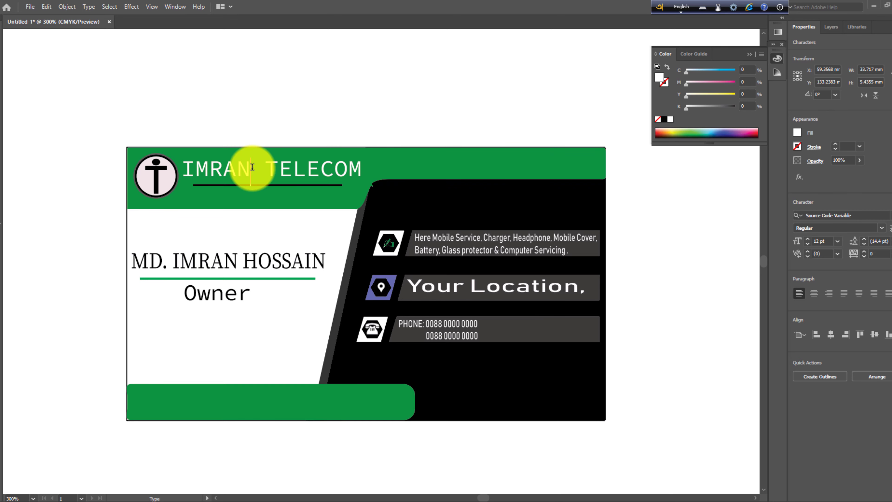
pyautogui.press('BackSpace')
pyautogui.press('BackSpace')
pyautogui.press('BackSpace')
pyautogui.press('BackSpace')
pyautogui.write('T')
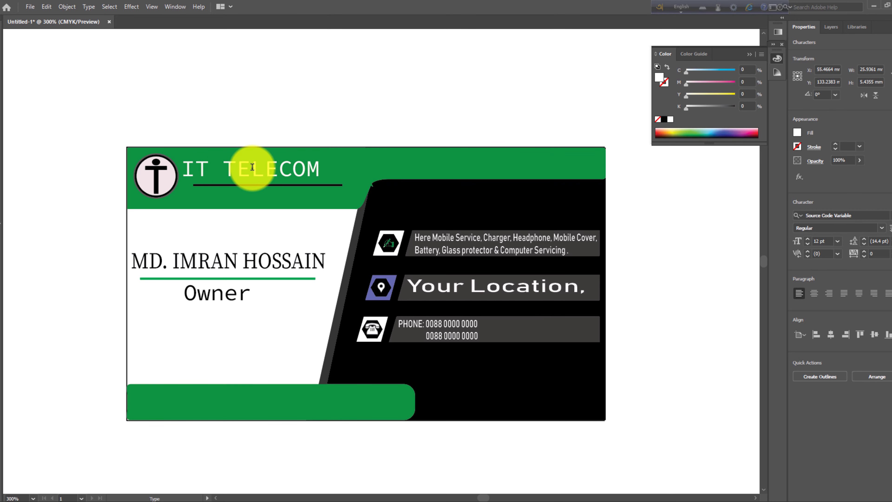
pyautogui.press('Escape')
pyautogui.press('Right')
pyautogui.press('Right')
pyautogui.press('Right')
pyautogui.press('Right')
pyautogui.press('Right')
pyautogui.press('Right')
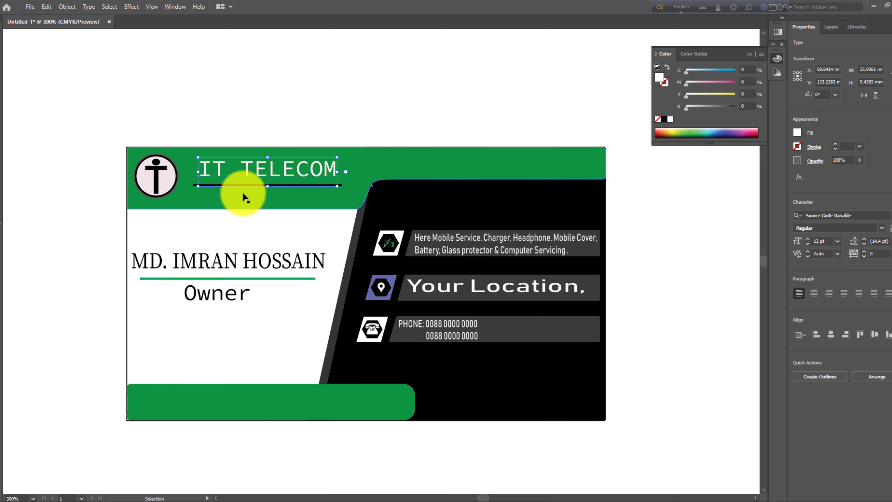
# Step: Set the title in Georgia, move it beside the logo, and stretch it wider
pyautogui.click(871, 215)
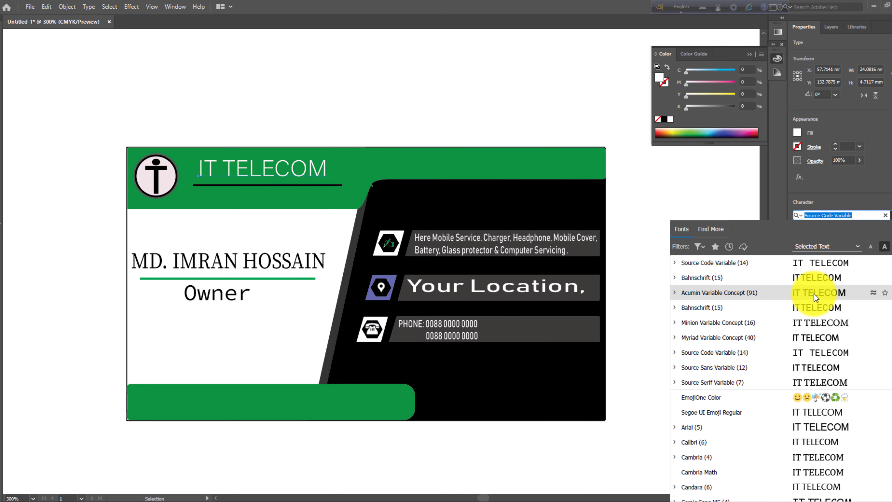
pyautogui.scroll(-10, 814, 266)
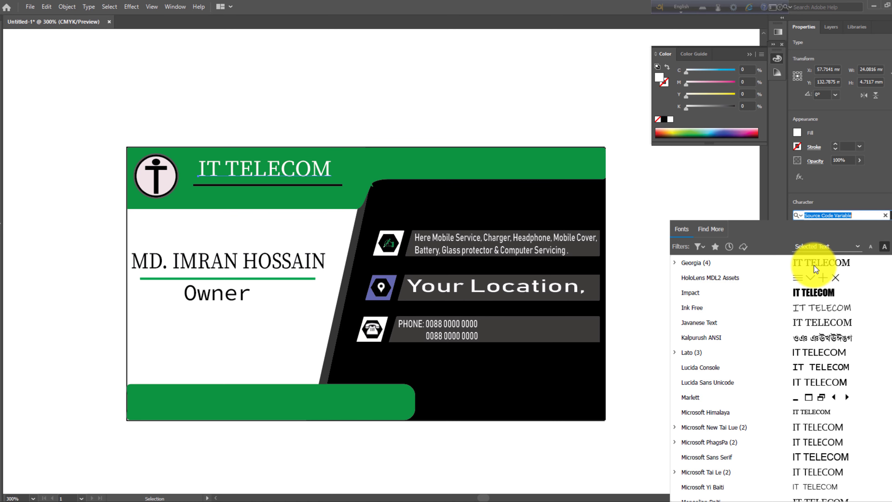
pyautogui.scroll(2, 814, 266)
pyautogui.click(823, 333)
pyautogui.moveTo(198, 165); pyautogui.dragTo(186, 166)
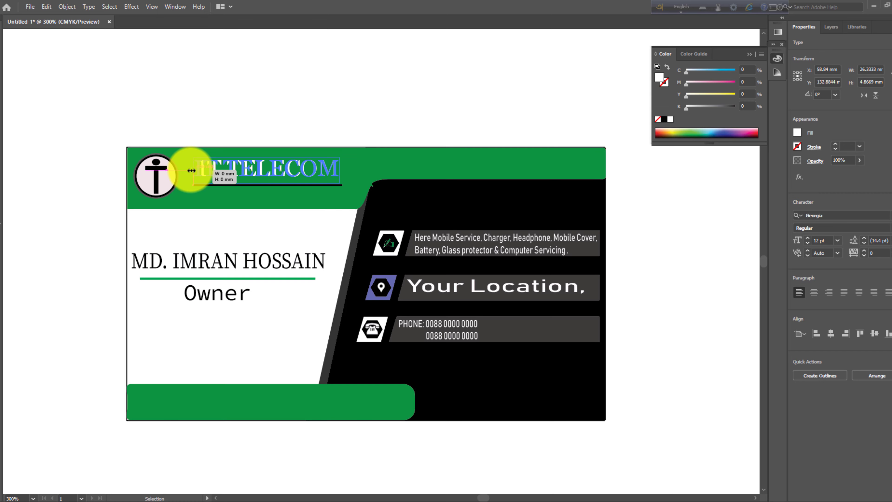
pyautogui.click(339, 170)
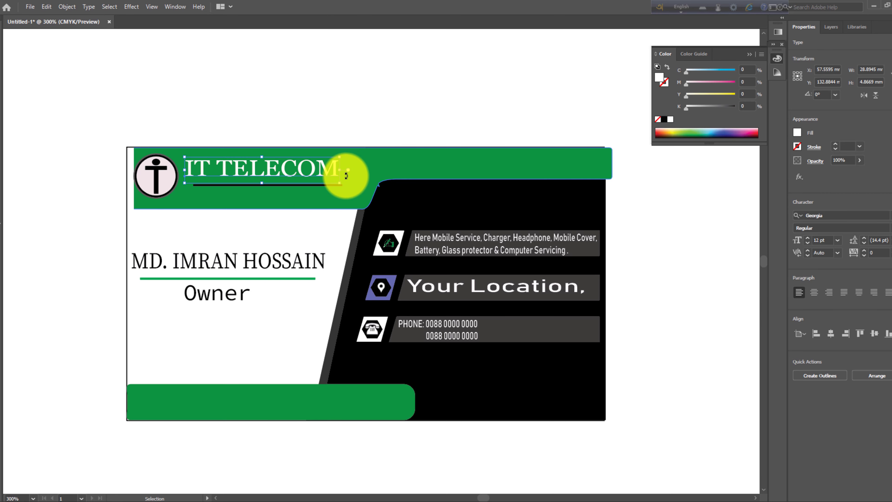
pyautogui.moveTo(350, 171); pyautogui.dragTo(356, 170)
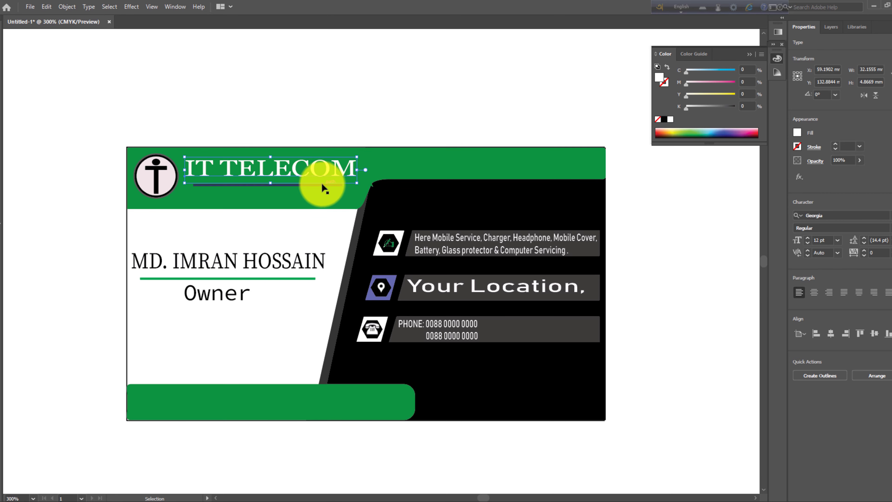
pyautogui.click(339, 87)
pyautogui.scroll(-1, 339, 87)
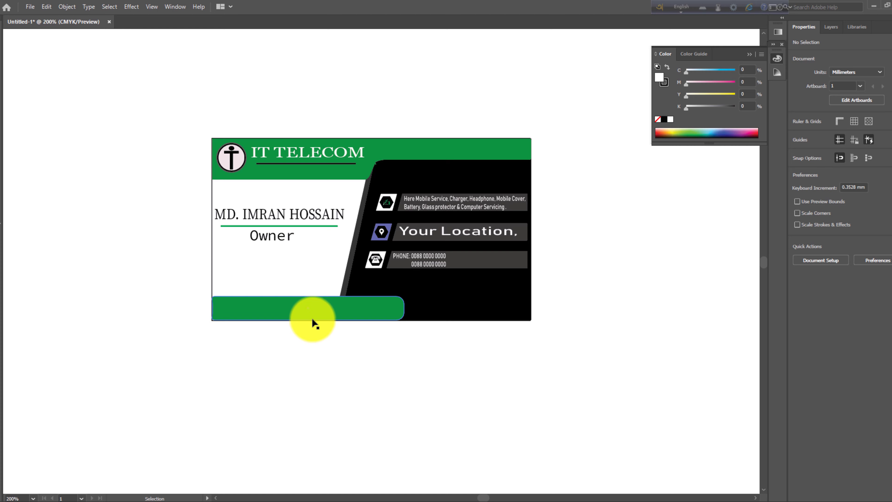
# Step: Add a text line containing the full Facebook page address
pyautogui.press('t')
pyautogui.click(233, 361)
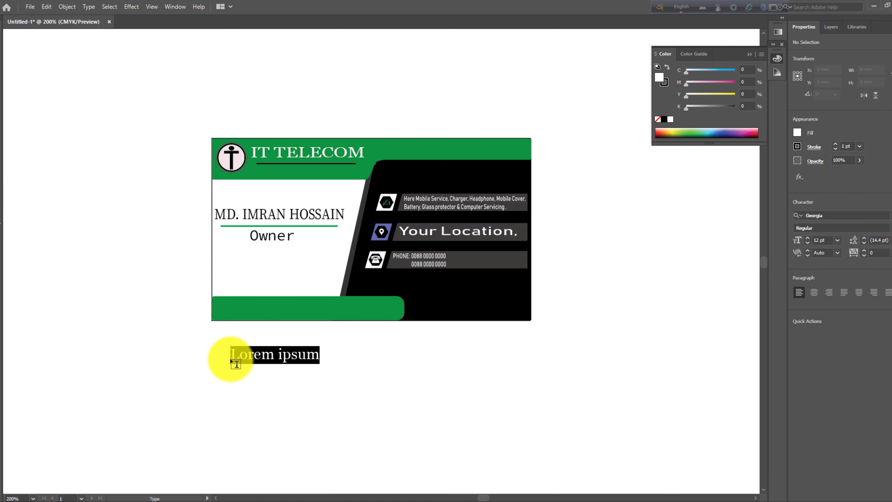
pyautogui.write('www')
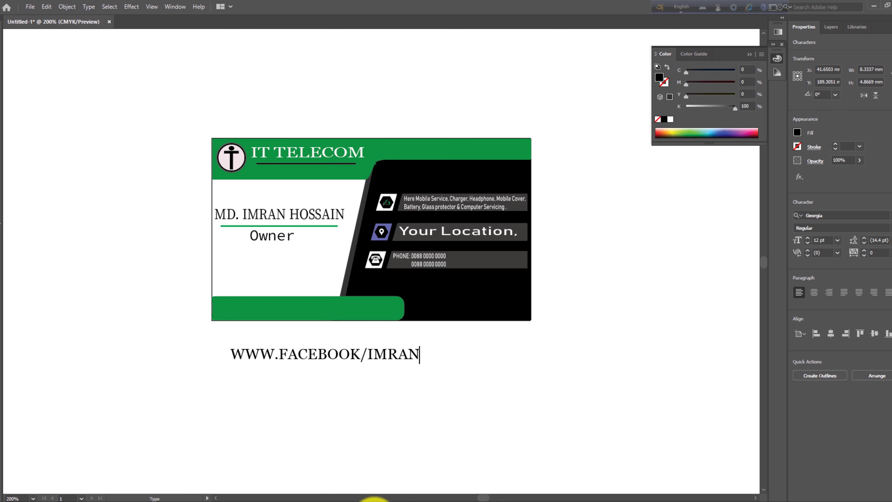
pyautogui.keyDown('shift'); pyautogui.click(282, 352); pyautogui.keyUp('shift')
pyautogui.hotkey('ctrl', 'v')
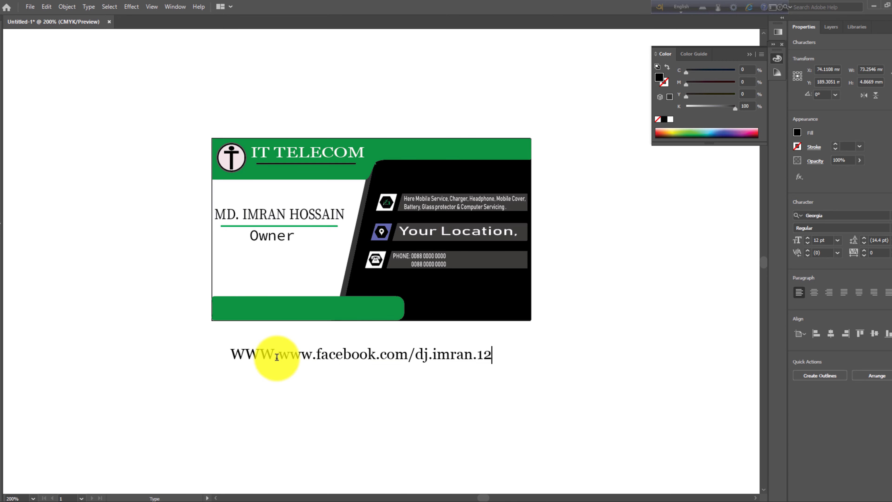
pyautogui.press('BackSpace')
pyautogui.press('BackSpace')
pyautogui.press('BackSpace')
pyautogui.press('BackSpace')
pyautogui.press('Escape')
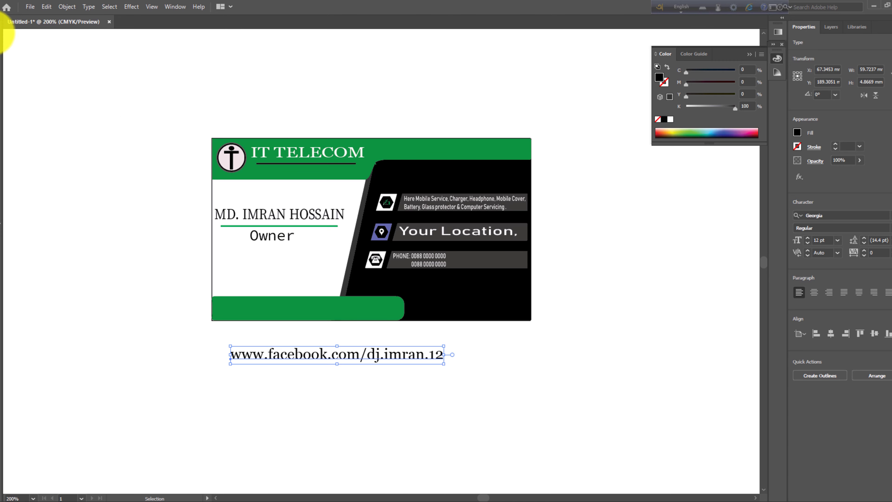
# Step: Move the URL onto the green bottom bar and make its text white
pyautogui.moveTo(432, 364)
pyautogui.mouseDown()
pyautogui.moveTo(418, 316)
pyautogui.moveTo(400, 310)
pyautogui.mouseUp()
pyautogui.click(420, 373)
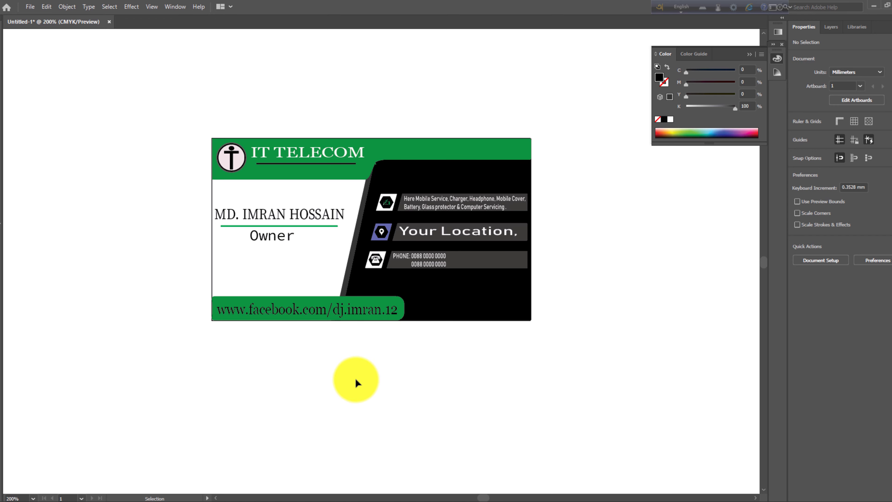
pyautogui.doubleClick(329, 308)
pyautogui.tripleClick(323, 309)
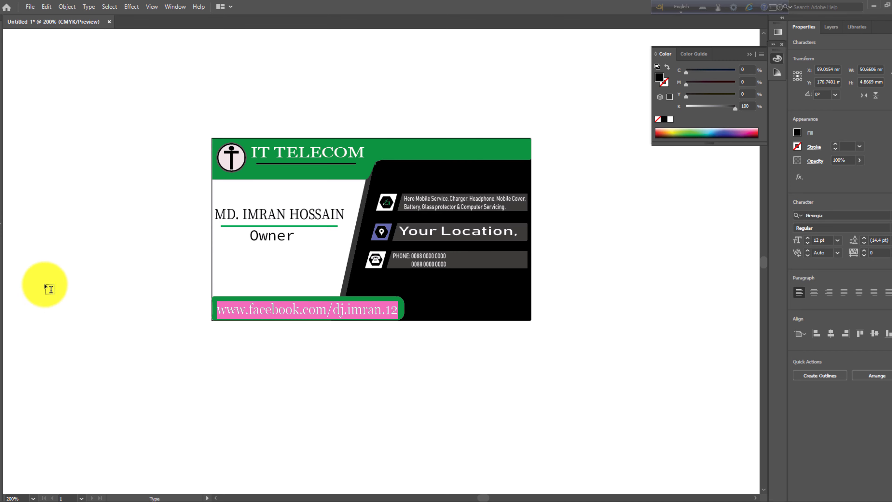
pyautogui.moveTo(662, 131); pyautogui.dragTo(755, 129)
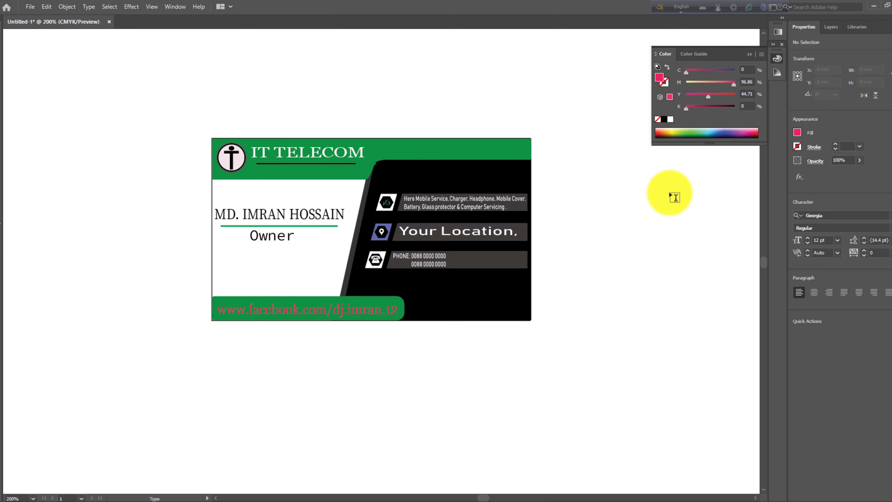
pyautogui.click(285, 308)
pyautogui.tripleClick(286, 309)
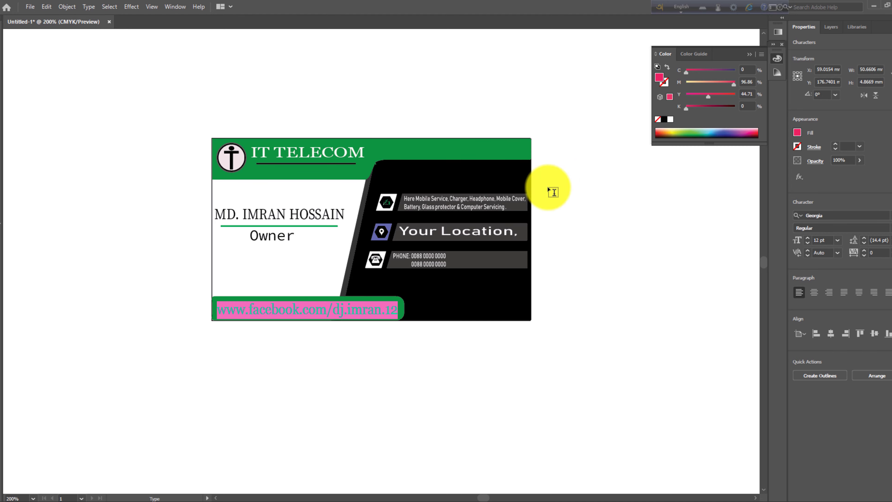
pyautogui.click(671, 119)
pyautogui.press('Escape')
pyautogui.click(116, 116)
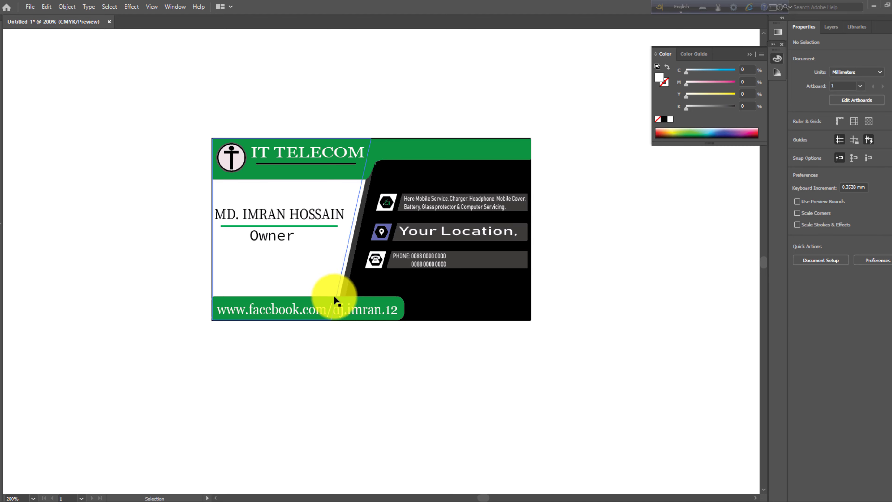
# Step: Centre the URL text horizontally on the green bar
pyautogui.click(334, 309)
pyautogui.keyDown('shift'); pyautogui.click(278, 303); pyautogui.keyUp('shift')
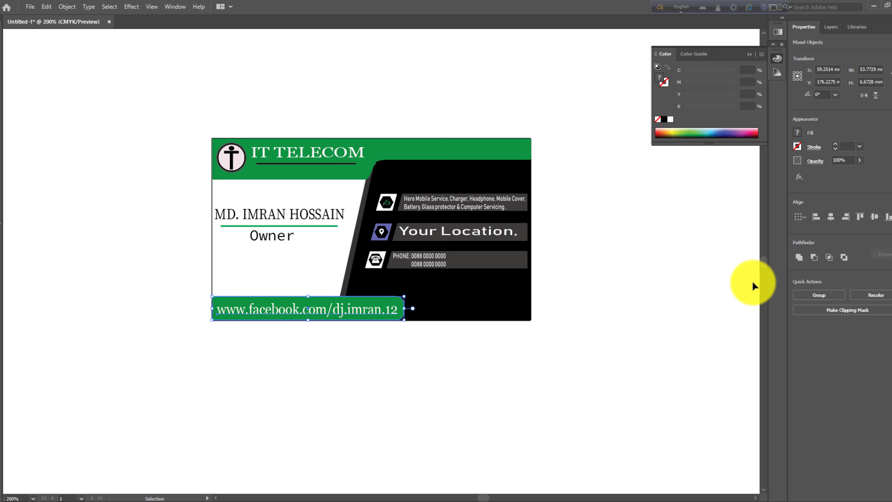
pyautogui.click(831, 216)
pyautogui.click(699, 278)
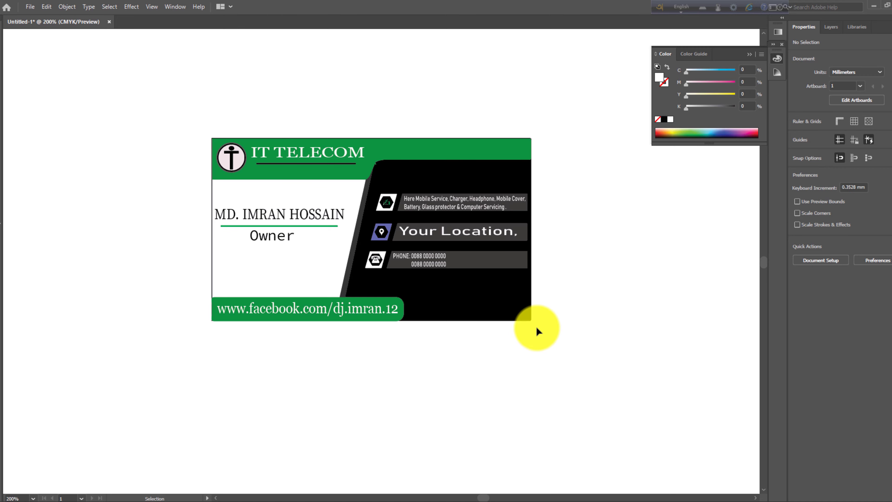
pyautogui.hotkey('ctrl', '+')
pyautogui.click(427, 309)
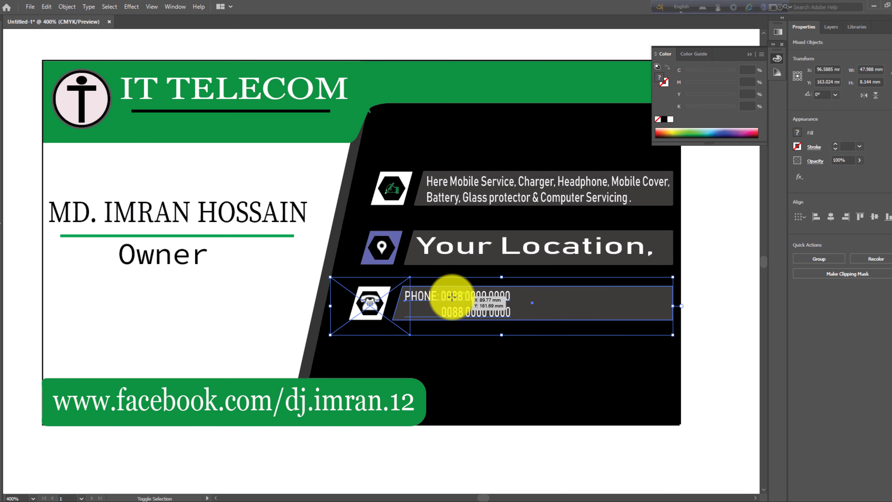
pyautogui.press('a')
pyautogui.press('Down')
pyautogui.press('Down')
pyautogui.press('Down')
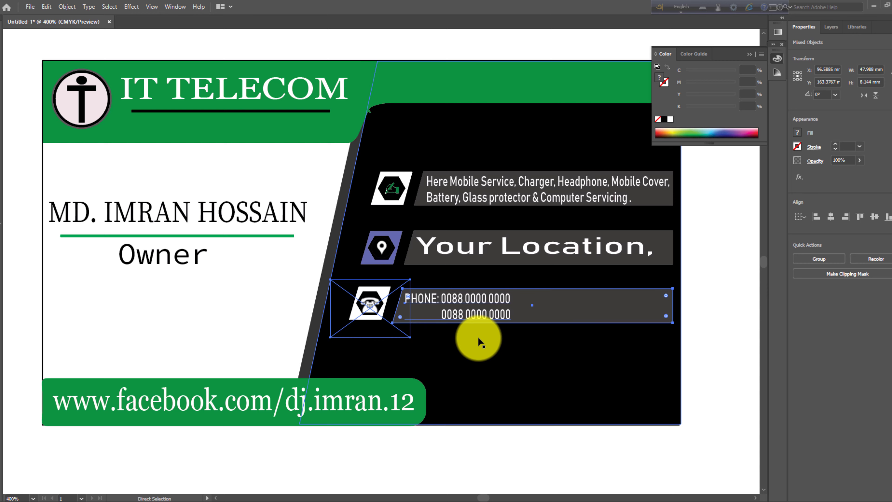
pyautogui.press('Up')
pyautogui.press('Up')
pyautogui.press('Up')
pyautogui.click(365, 299)
pyautogui.click(372, 297)
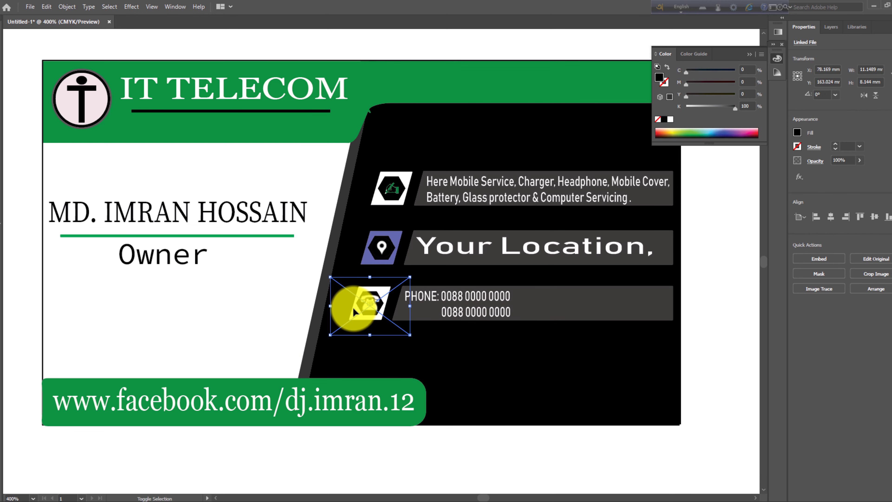
pyautogui.click(344, 308)
pyautogui.hotkey('ctrl', '-')
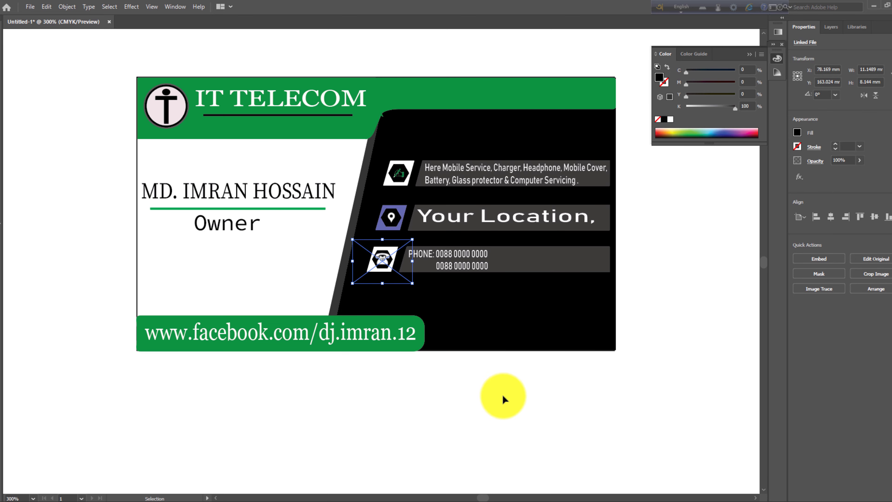
pyautogui.keyDown('shift'); pyautogui.click(379, 274); pyautogui.keyUp('shift')
pyautogui.keyDown('shift'); pyautogui.click(381, 271); pyautogui.keyUp('shift')
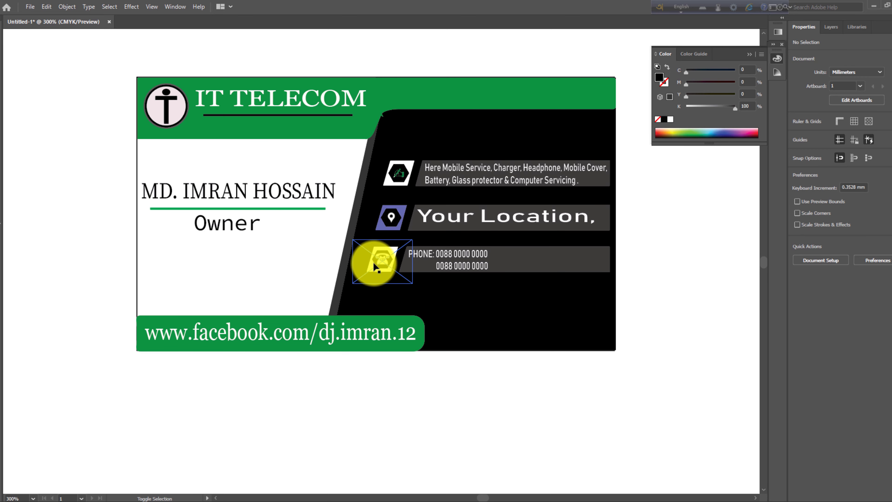
pyautogui.click(442, 259)
pyautogui.click(523, 371)
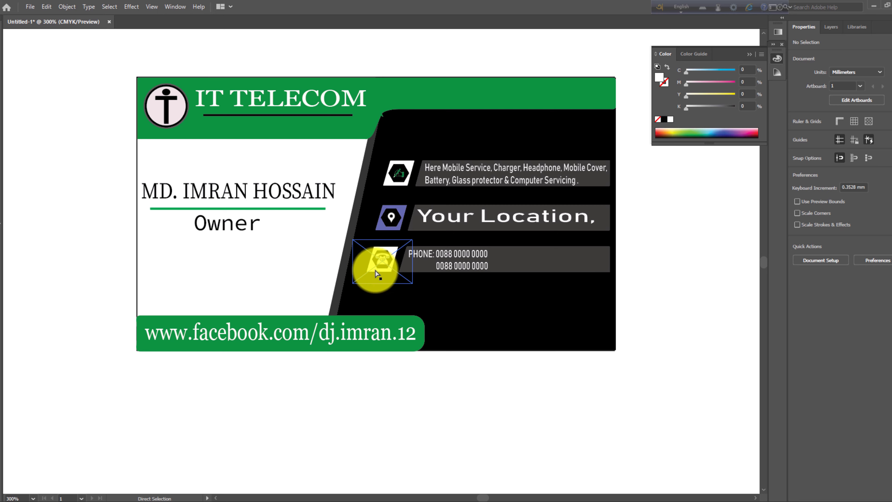
pyautogui.click(378, 259)
pyautogui.press('a')
pyautogui.click(456, 260)
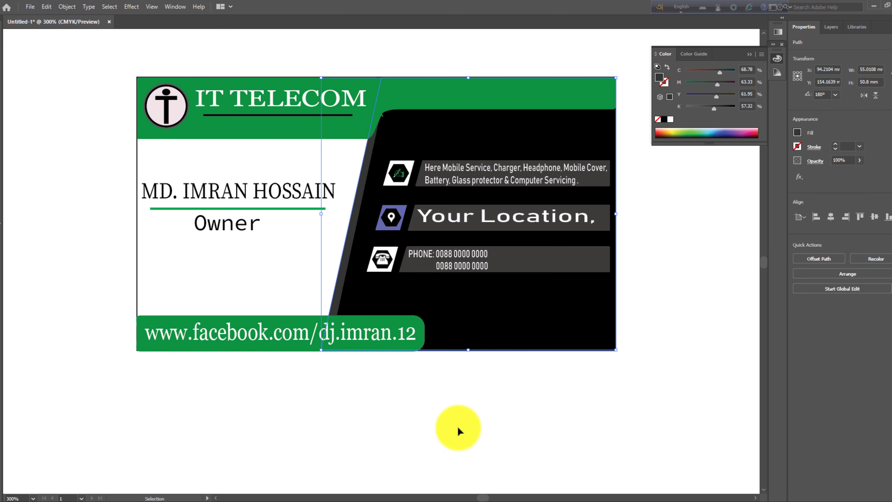
pyautogui.click(448, 414)
pyautogui.click(508, 265)
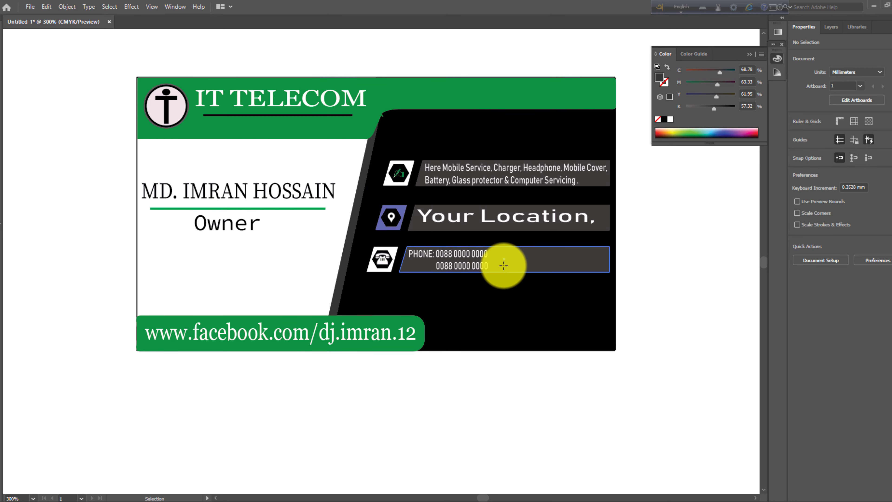
pyautogui.click(476, 417)
pyautogui.press('v')
pyautogui.click(468, 254)
pyautogui.keyDown('shift'); pyautogui.click(382, 259); pyautogui.keyUp('shift')
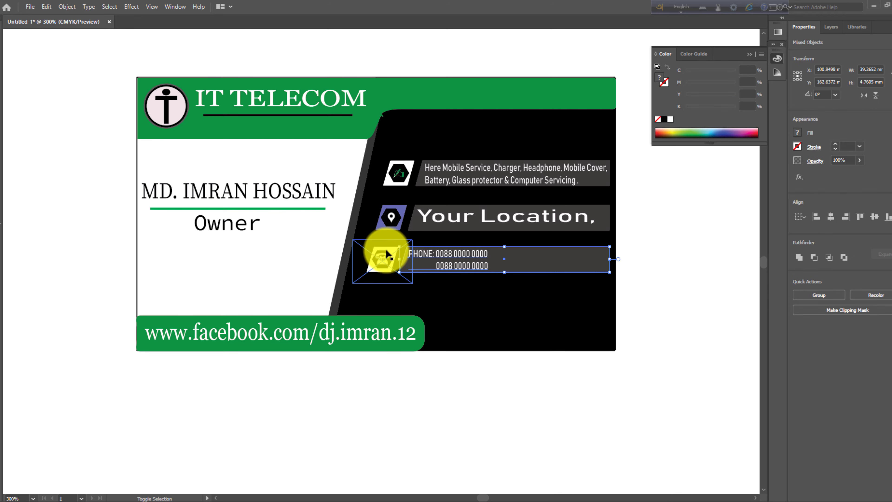
pyautogui.keyDown('shift'); pyautogui.click(381, 247); pyautogui.keyUp('shift')
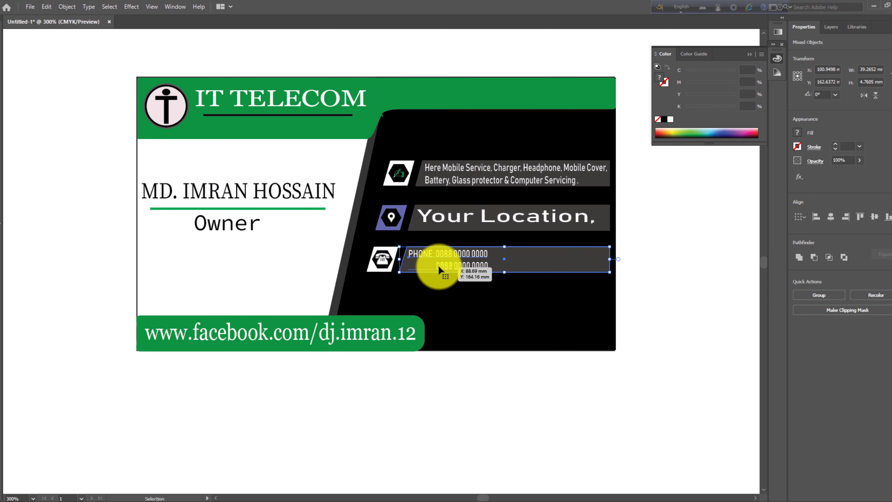
pyautogui.click(469, 386)
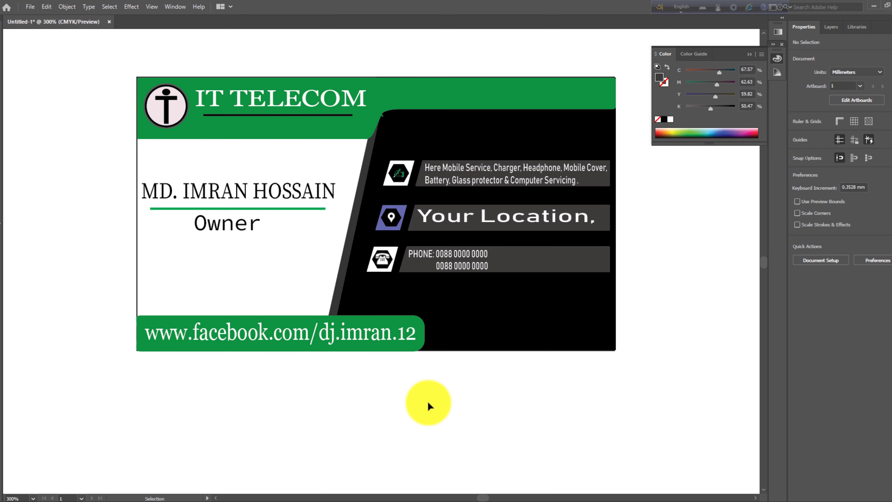
pyautogui.hotkey('ctrl', '-')
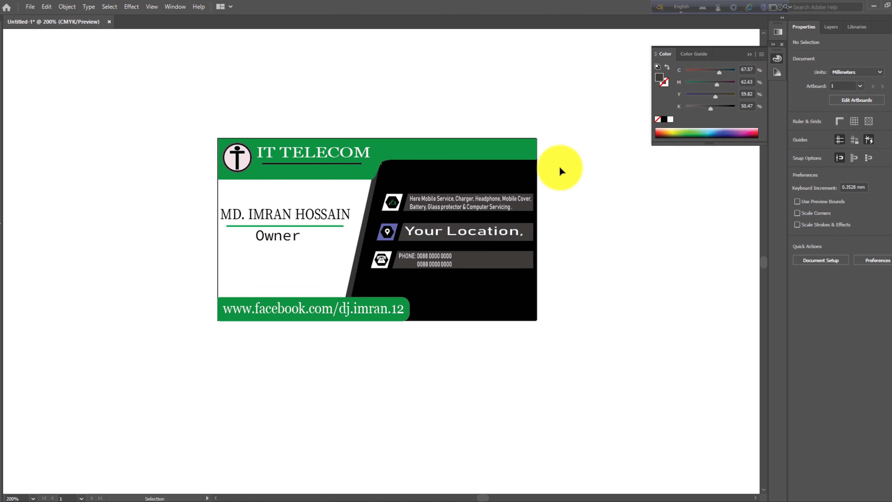
pyautogui.scroll(3, 599, 374)
pyautogui.moveTo(597, 358); pyautogui.dragTo(544, 297)
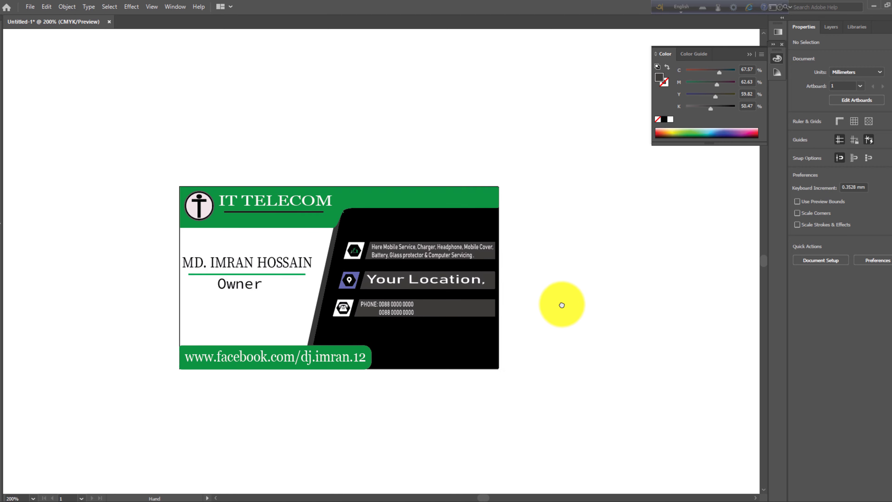
pyautogui.hotkey('ctrl', '+')
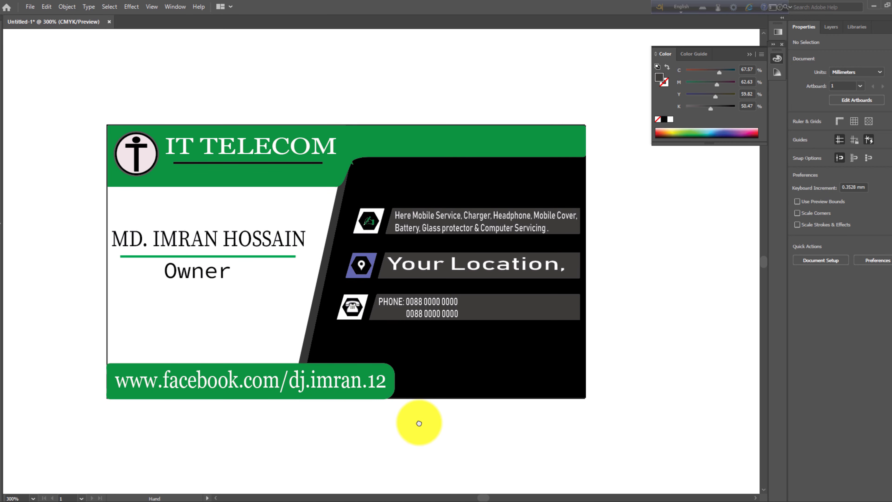